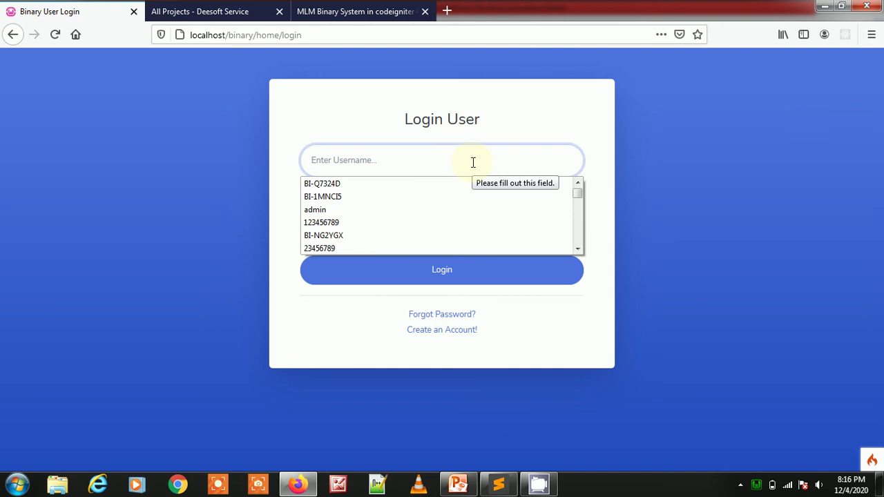
- Enter username admin, retype the mistyped password, and submit the login form
{"action": "type", "text": "admin"}
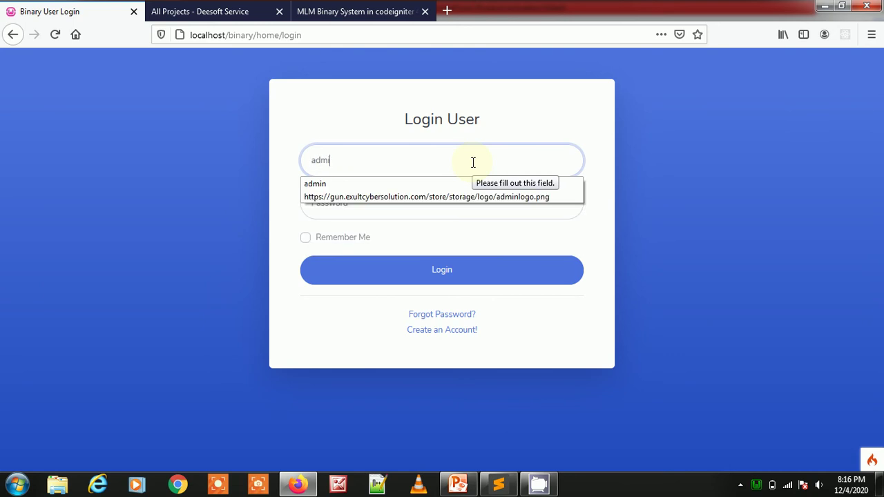
{"action": "key", "text": "Tab"}
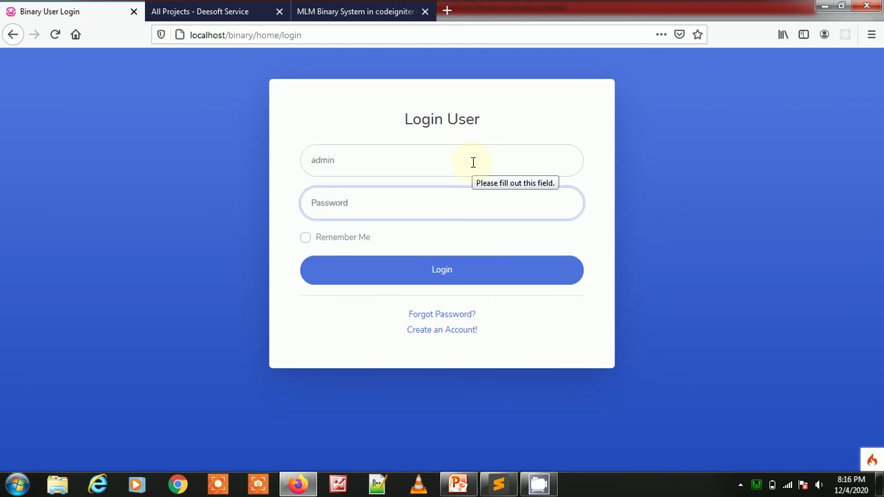
{"action": "type", "text": "a"}
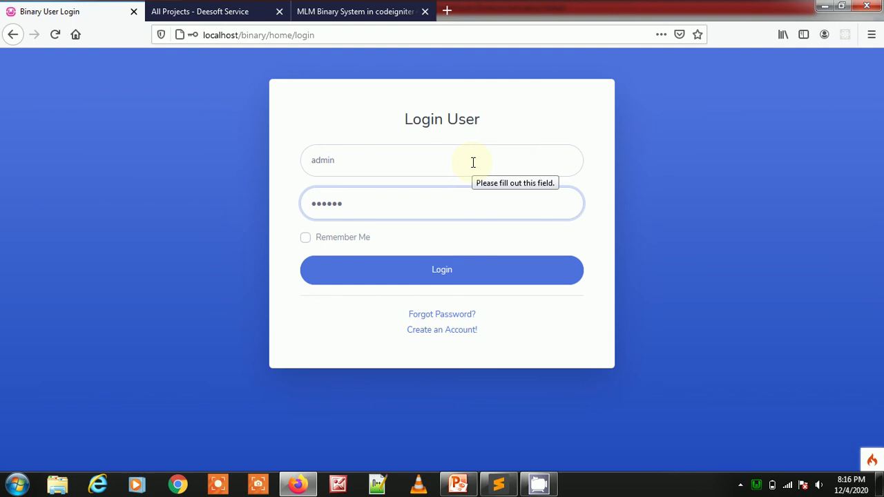
{"action": "key", "text": "ctrl+a"}
{"action": "key", "text": "BackSpace"}
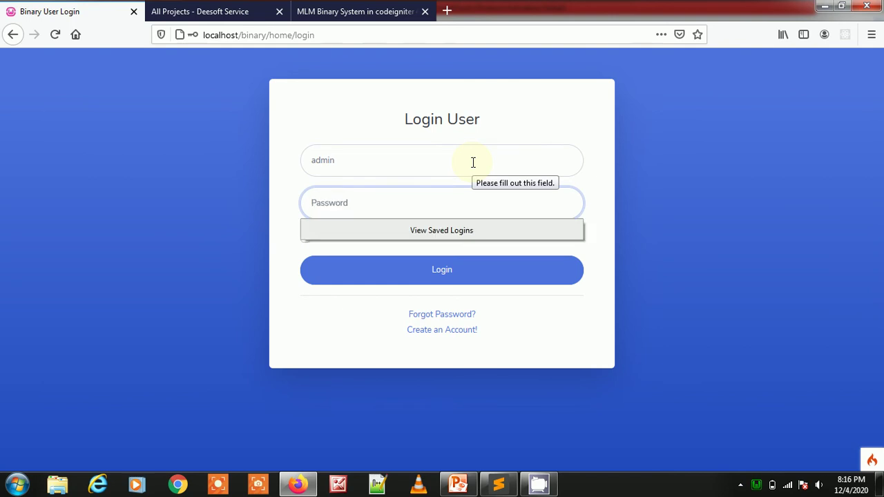
{"action": "type", "text": "a"}
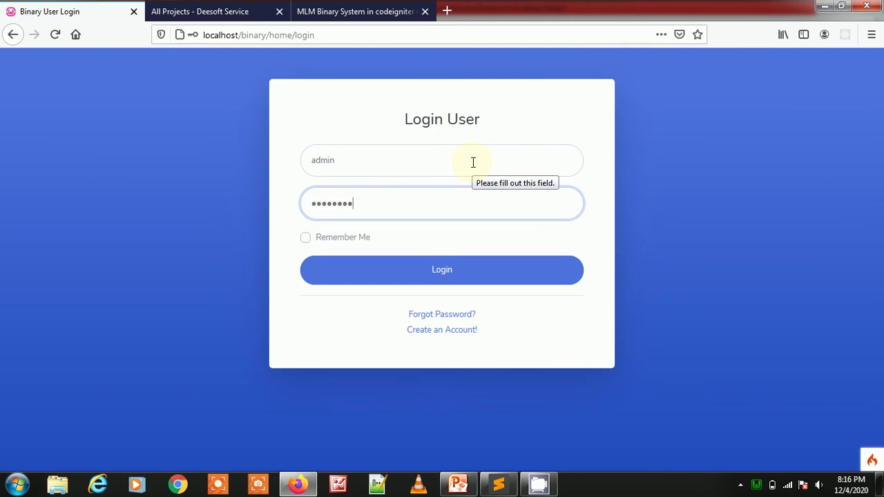
{"action": "type", "text": "12"}
{"action": "left_click", "coordinate": [475, 275]}
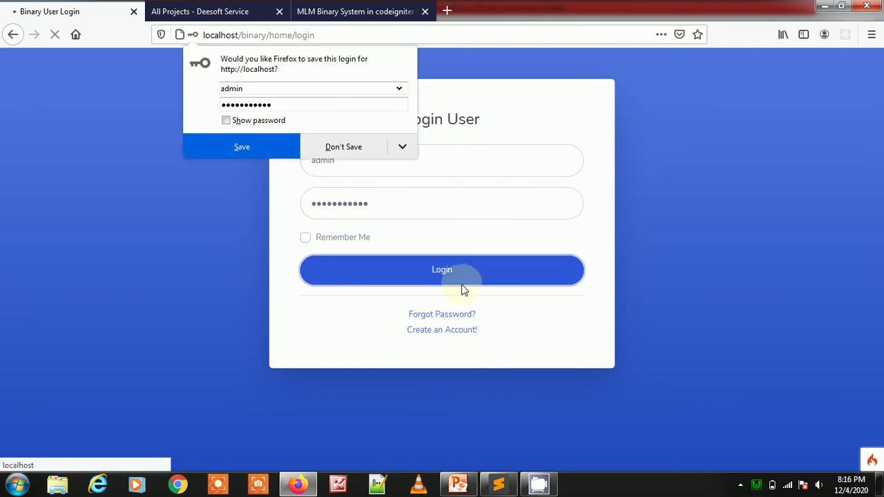
- Re-enter the admin username and password, log in, and decline Firefox's save-login prompt
{"action": "left_click", "coordinate": [350, 147]}
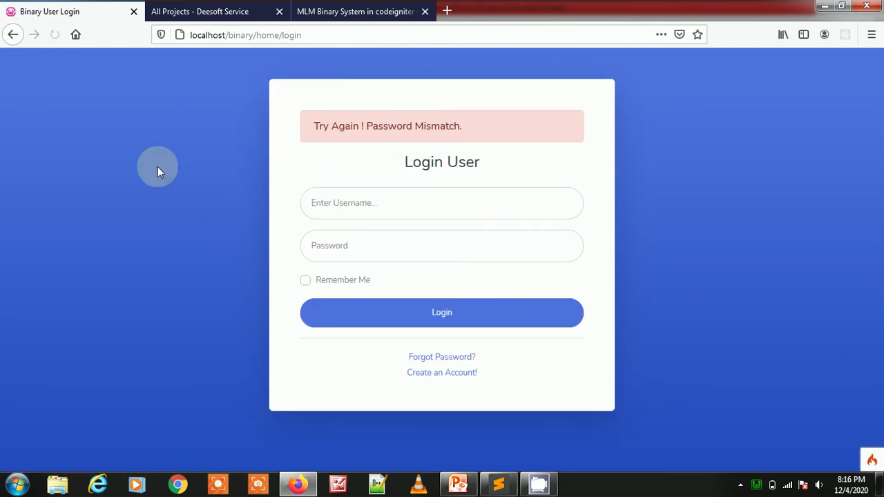
{"action": "left_click", "coordinate": [352, 208]}
{"action": "type", "text": "admin"}
{"action": "key", "text": "Tab"}
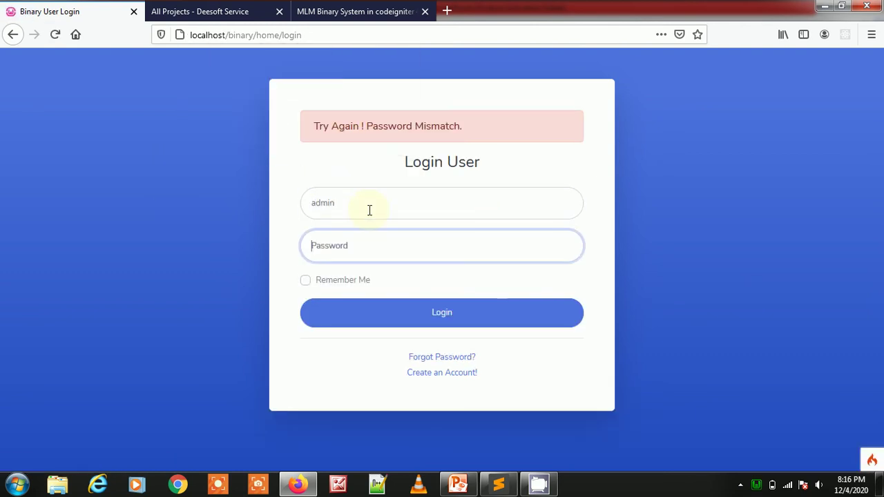
{"action": "type", "text": "12"}
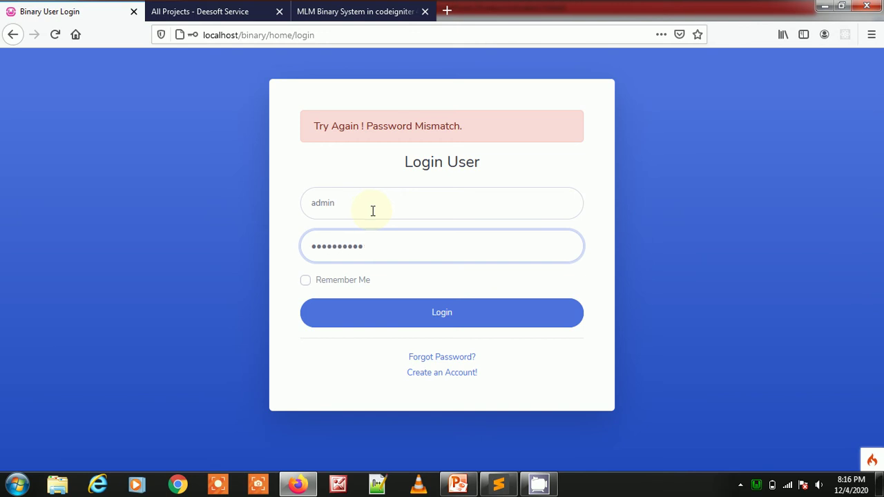
{"action": "left_click", "coordinate": [483, 325]}
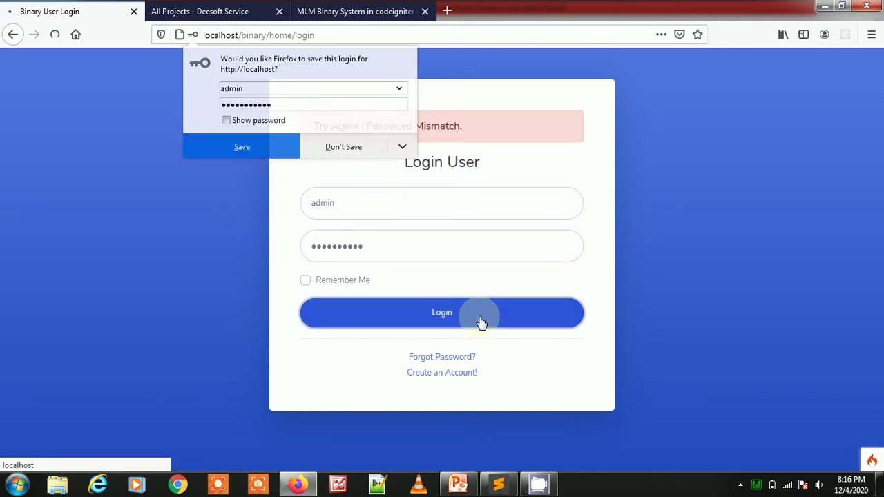
{"action": "left_click", "coordinate": [363, 149]}
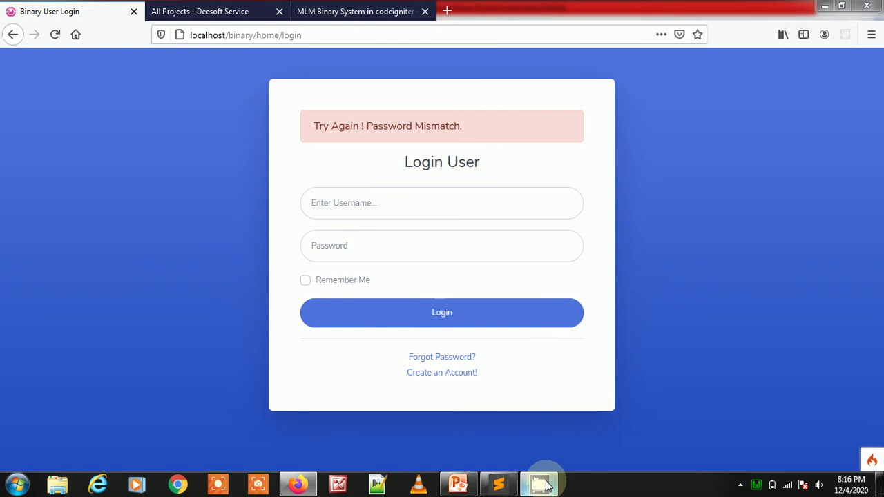
- Bring up the screen recorder window from the hidden system tray icons
{"action": "left_click", "coordinate": [740, 485]}
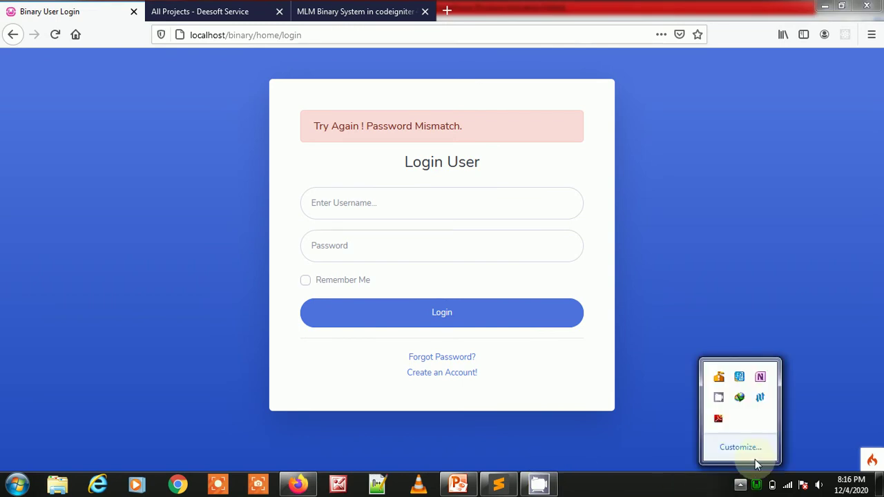
{"action": "right_click", "coordinate": [719, 400]}
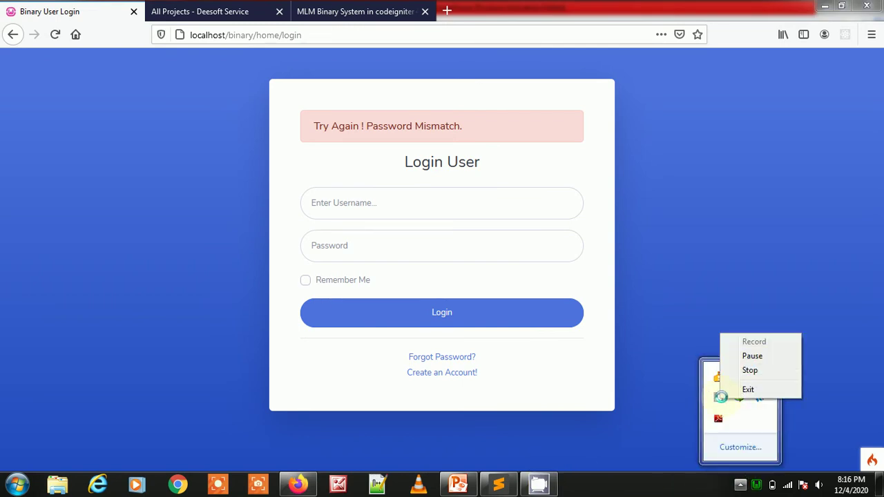
{"action": "left_click", "coordinate": [721, 406]}
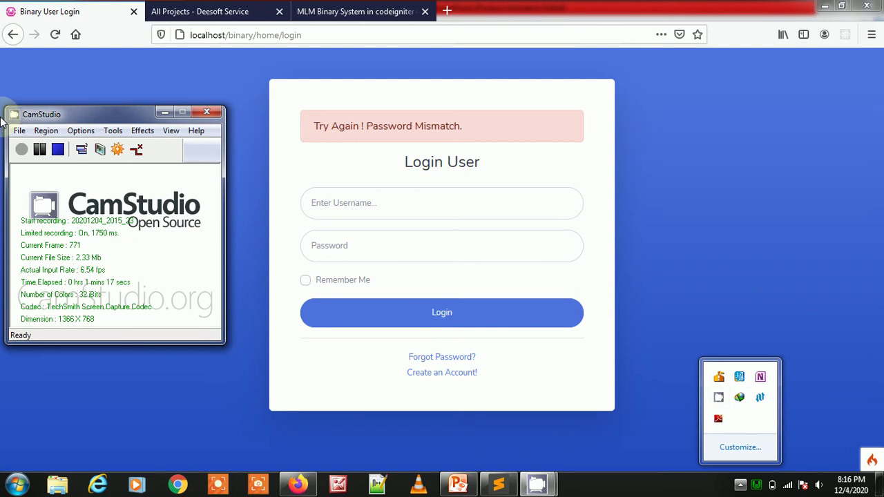
{"action": "left_click", "coordinate": [20, 152]}
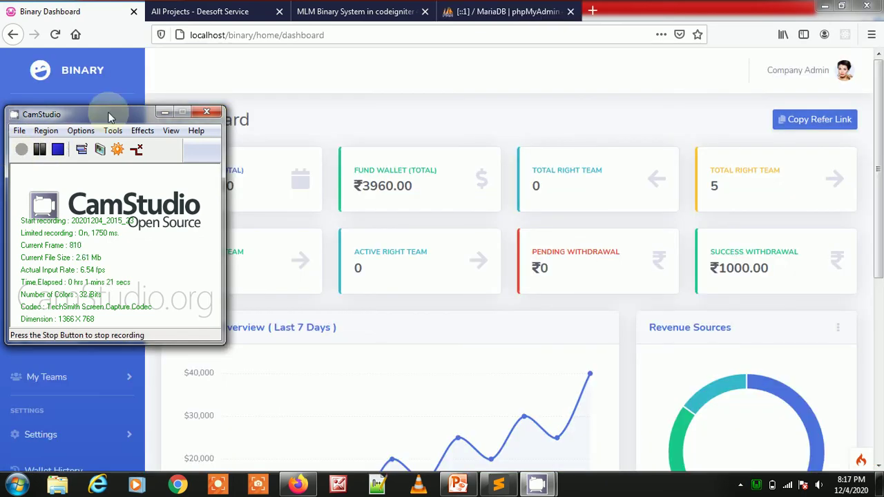
{"action": "left_click", "coordinate": [163, 112]}
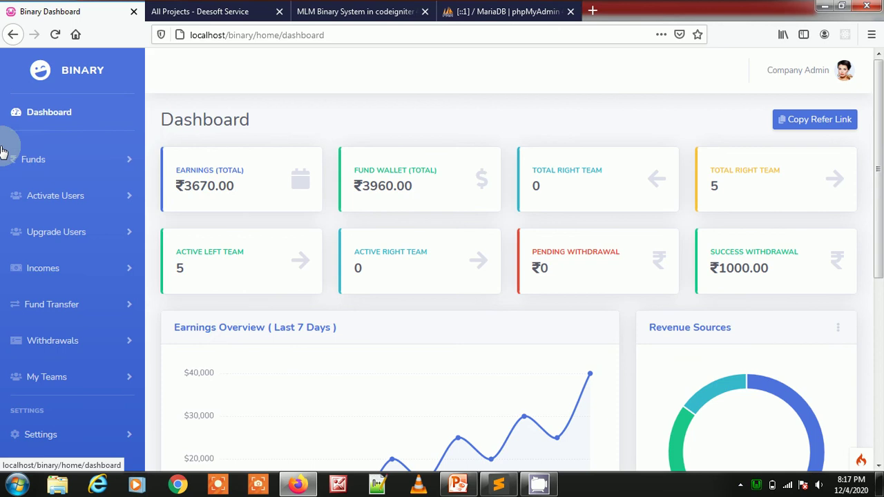
{"action": "left_click_drag", "start_coordinate": [174, 114], "coordinate": [267, 122]}
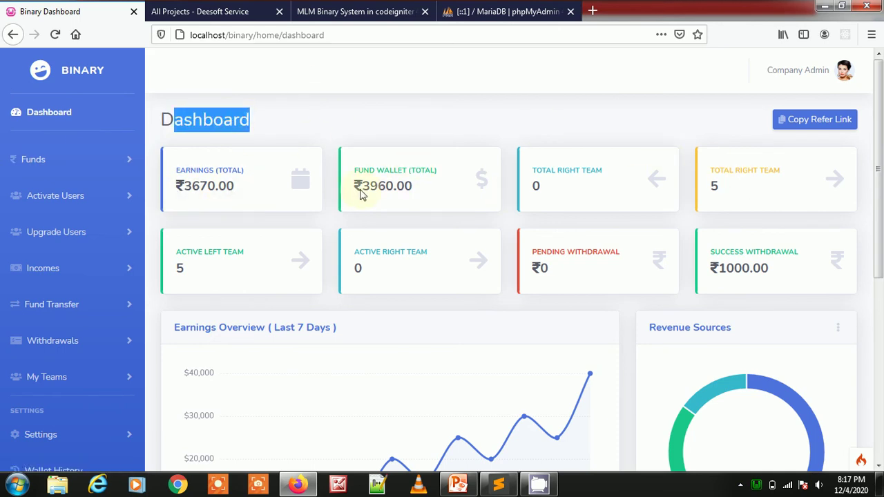
{"action": "left_click_drag", "start_coordinate": [584, 188], "coordinate": [528, 188]}
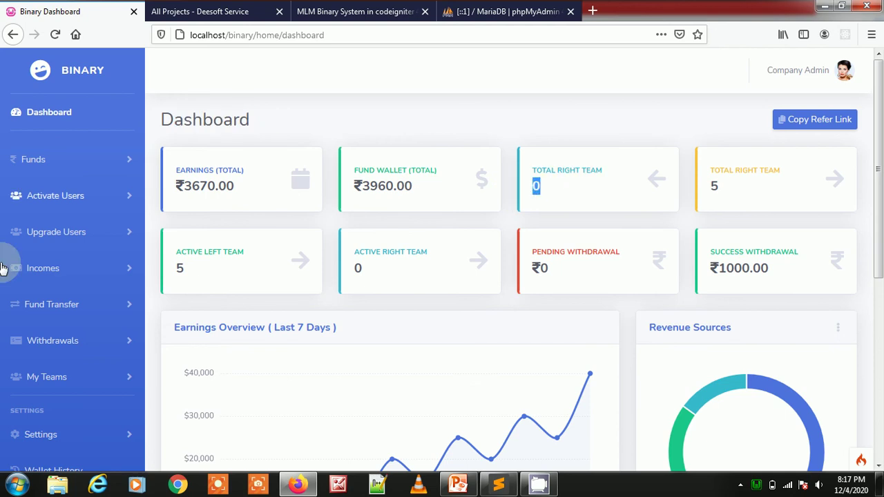
{"action": "left_click", "coordinate": [714, 189]}
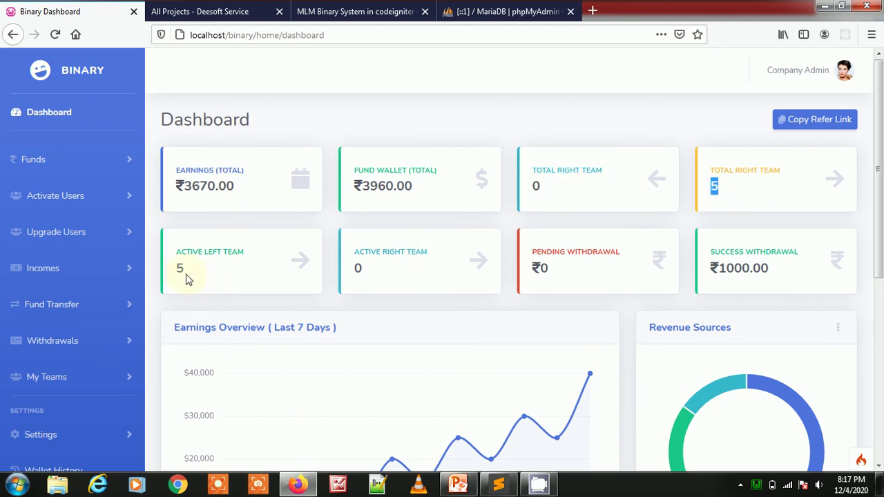
{"action": "left_click_drag", "start_coordinate": [175, 273], "coordinate": [201, 274]}
{"action": "left_click_drag", "start_coordinate": [353, 270], "coordinate": [377, 269]}
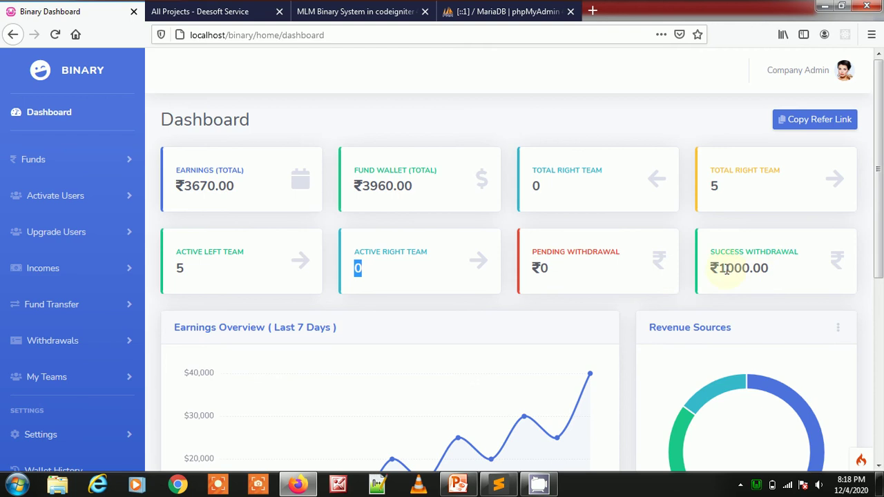
{"action": "left_click_drag", "start_coordinate": [727, 270], "coordinate": [771, 272]}
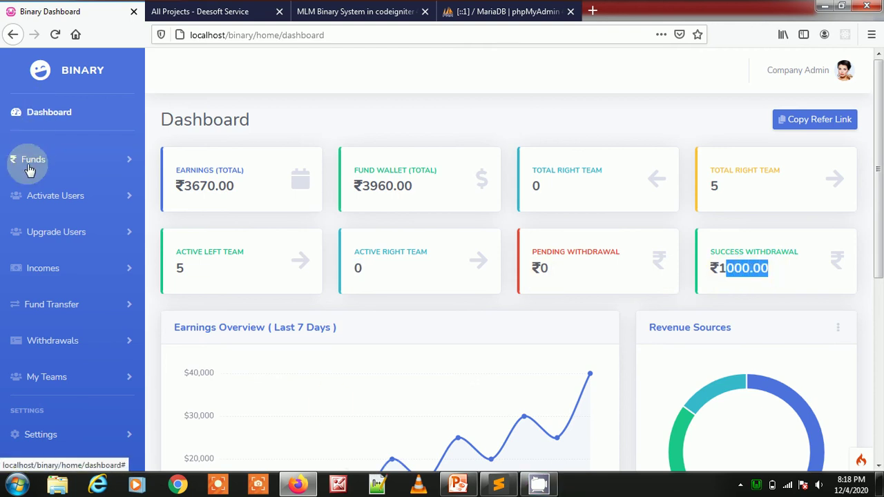
{"action": "left_click", "coordinate": [57, 160]}
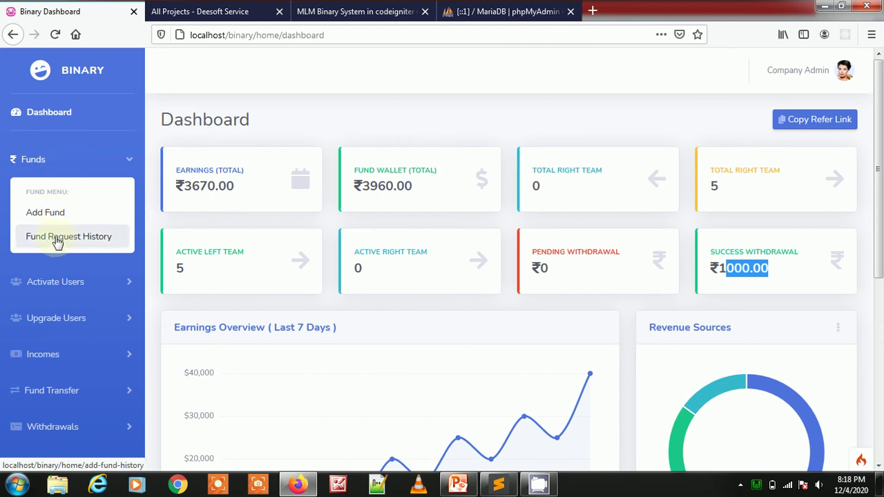
{"action": "left_click", "coordinate": [89, 156]}
{"action": "left_click", "coordinate": [82, 200]}
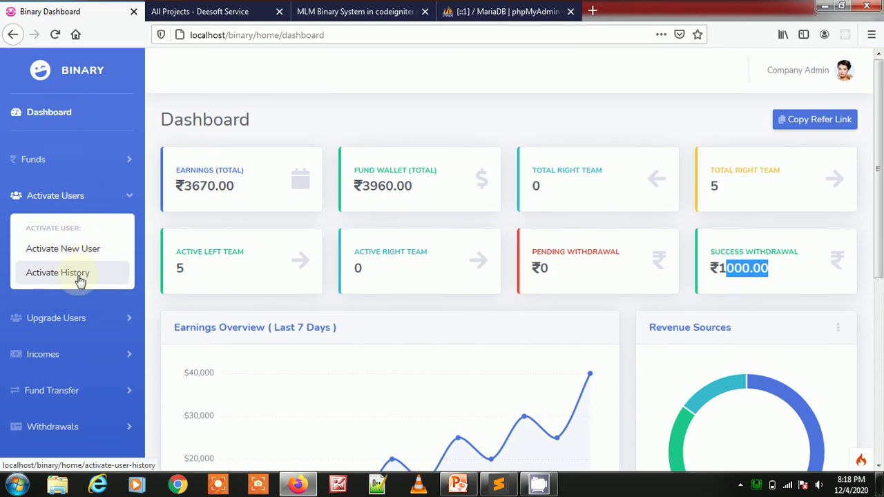
{"action": "left_click", "coordinate": [81, 199]}
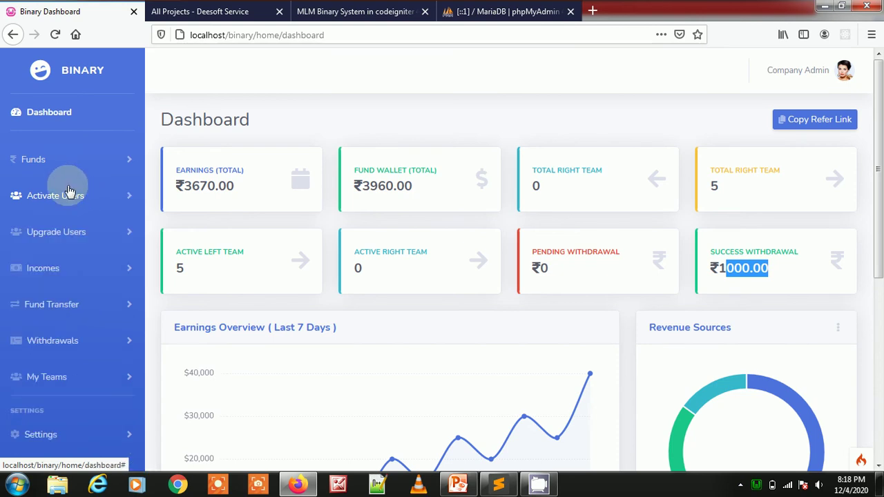
{"action": "left_click", "coordinate": [66, 234]}
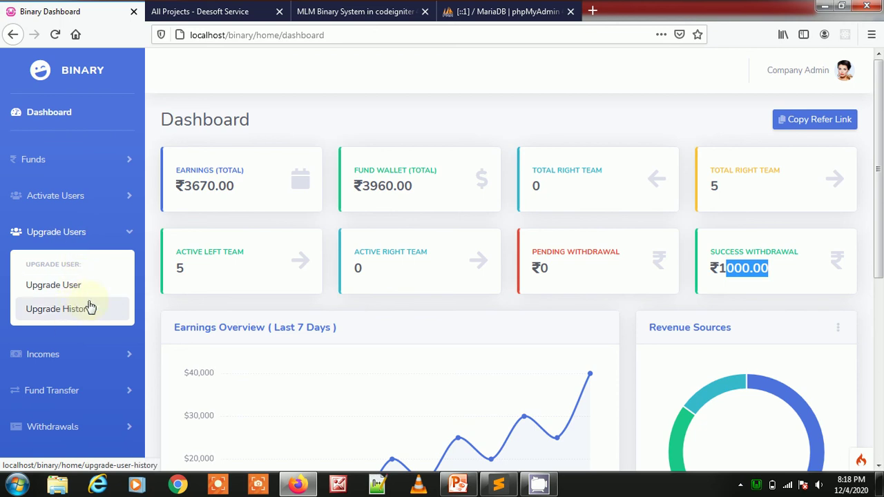
{"action": "left_click", "coordinate": [103, 235]}
- Expand and collapse the Incomes, Fund Transfer and Withdrawals sidebar menus
{"action": "scroll", "coordinate": [10, 162], "scroll_direction": "down", "scroll_amount": 3}
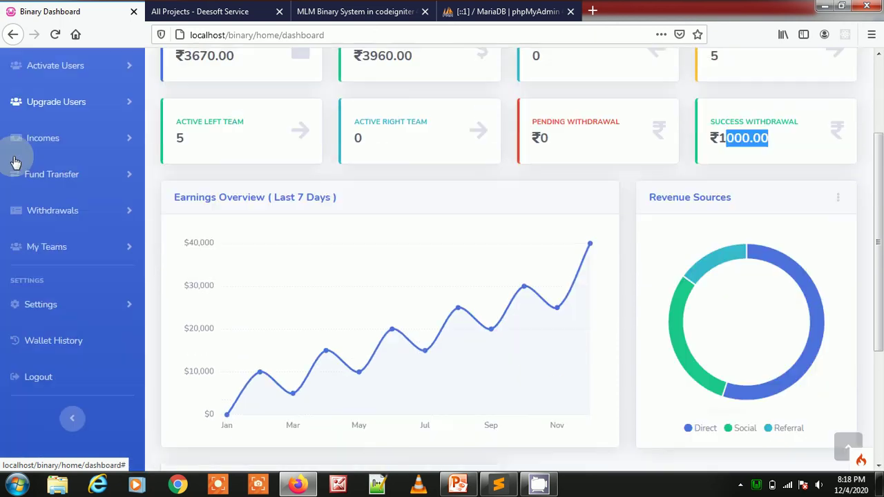
{"action": "left_click", "coordinate": [79, 140]}
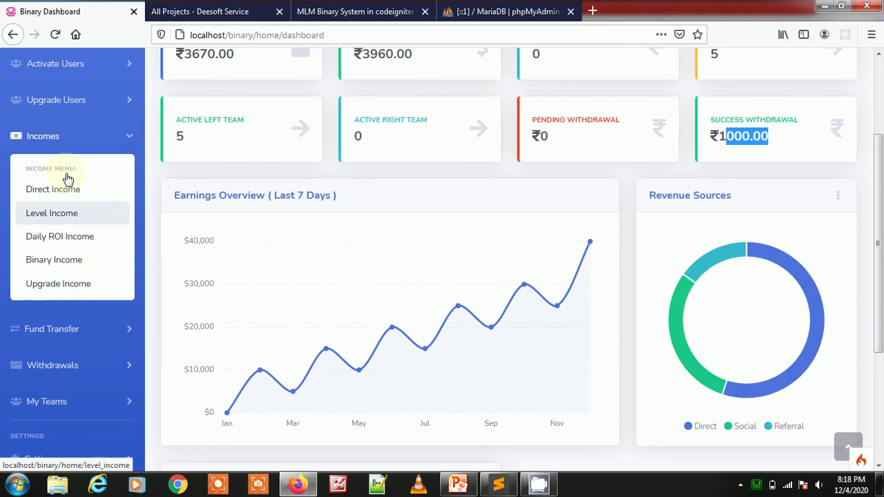
{"action": "left_click", "coordinate": [73, 138]}
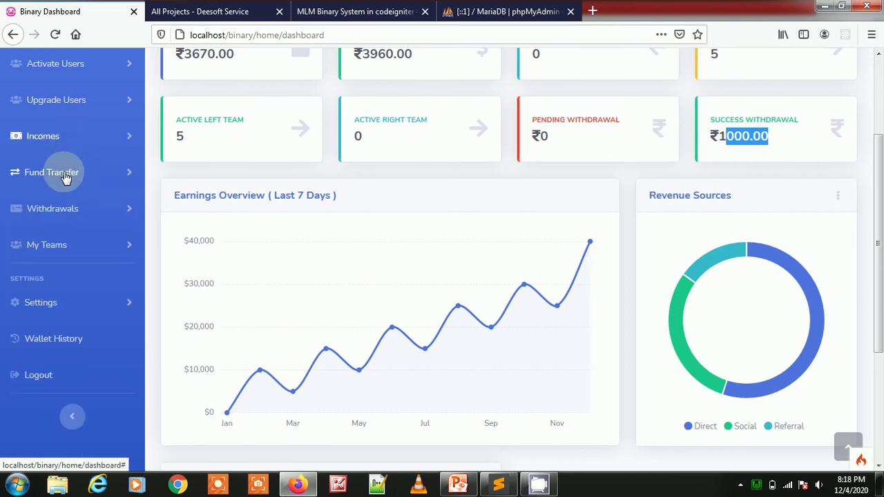
{"action": "left_click", "coordinate": [82, 171]}
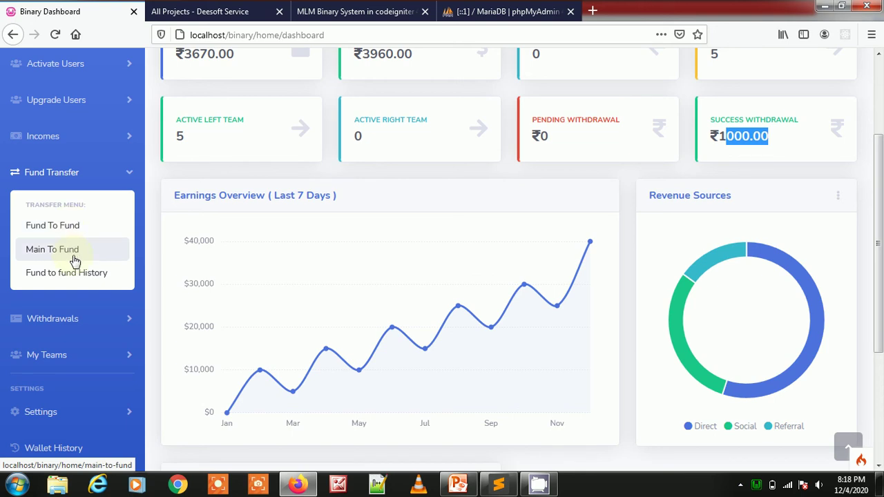
{"action": "left_click", "coordinate": [83, 175]}
{"action": "left_click", "coordinate": [81, 214]}
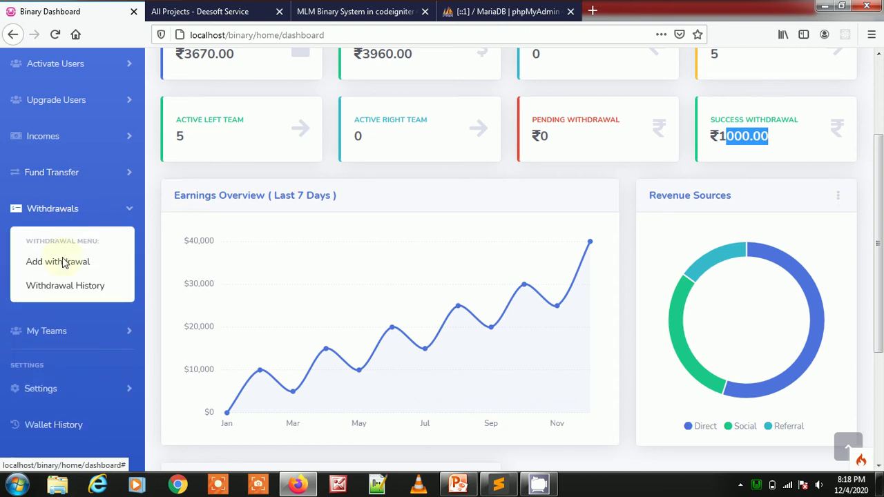
{"action": "left_click", "coordinate": [79, 216]}
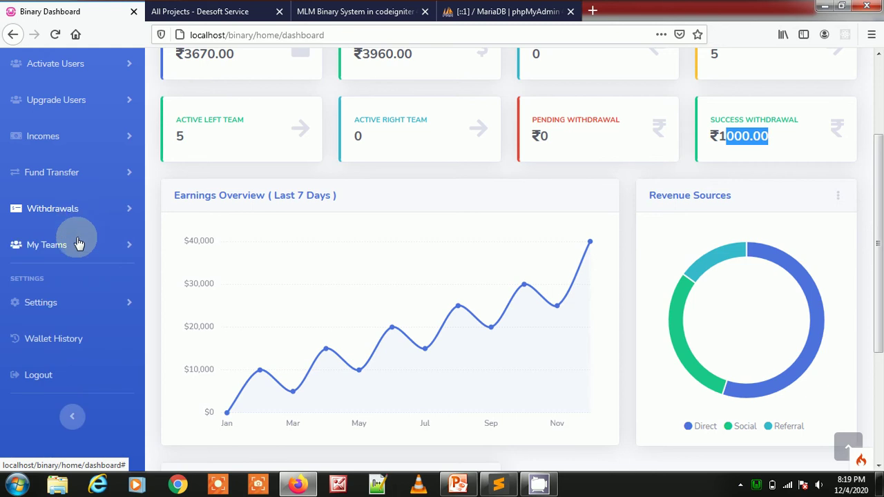
- Peek at the My Teams and Settings menus, then open Funds > Add Fund
{"action": "left_click", "coordinate": [77, 244]}
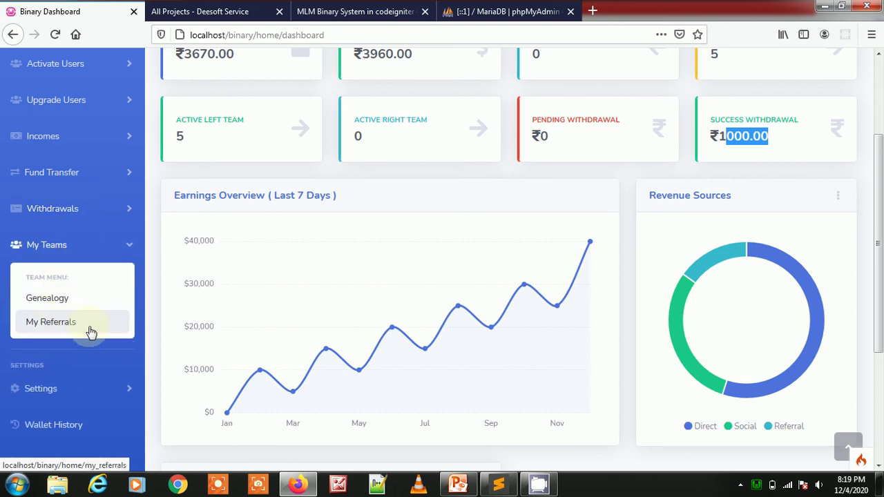
{"action": "left_click", "coordinate": [77, 247]}
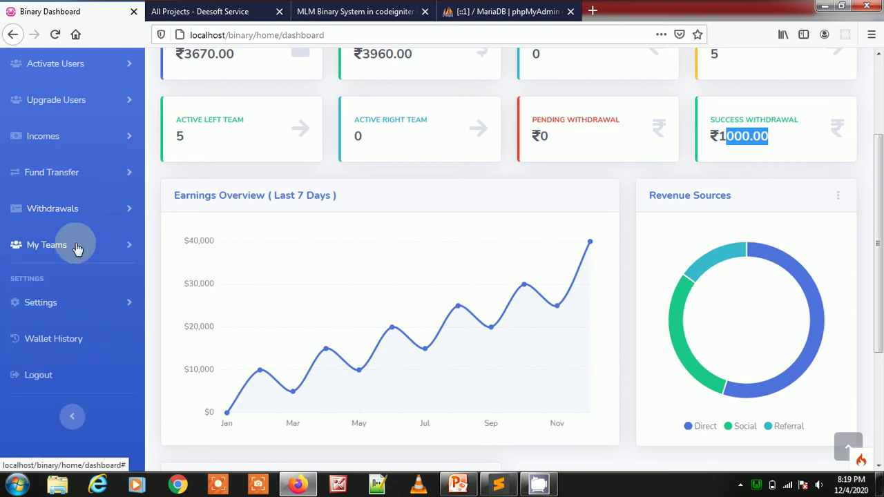
{"action": "left_click", "coordinate": [74, 306]}
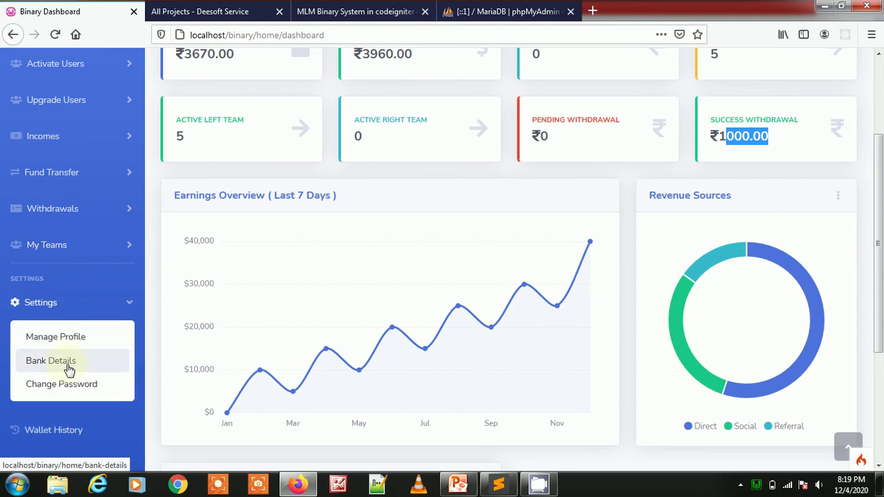
{"action": "left_click", "coordinate": [67, 306]}
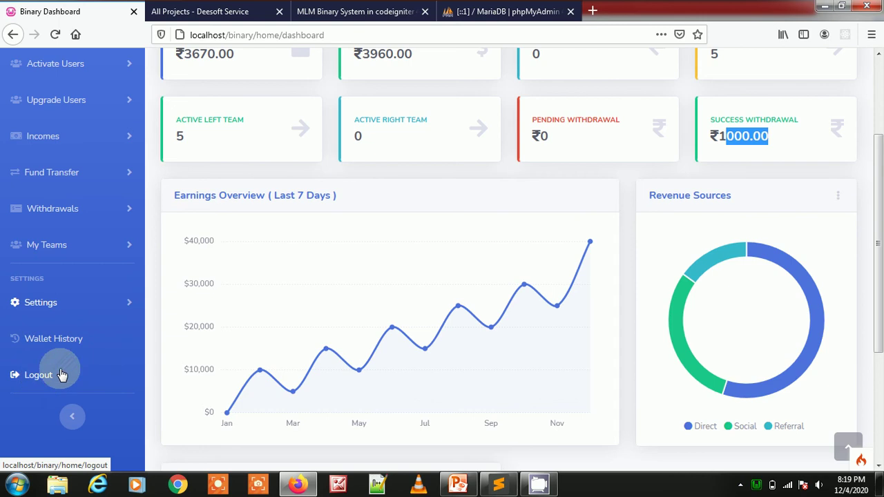
{"action": "scroll", "coordinate": [242, 319], "scroll_direction": "up", "scroll_amount": 1}
{"action": "scroll", "coordinate": [242, 319], "scroll_direction": "up", "scroll_amount": 2}
{"action": "left_click", "coordinate": [46, 162]}
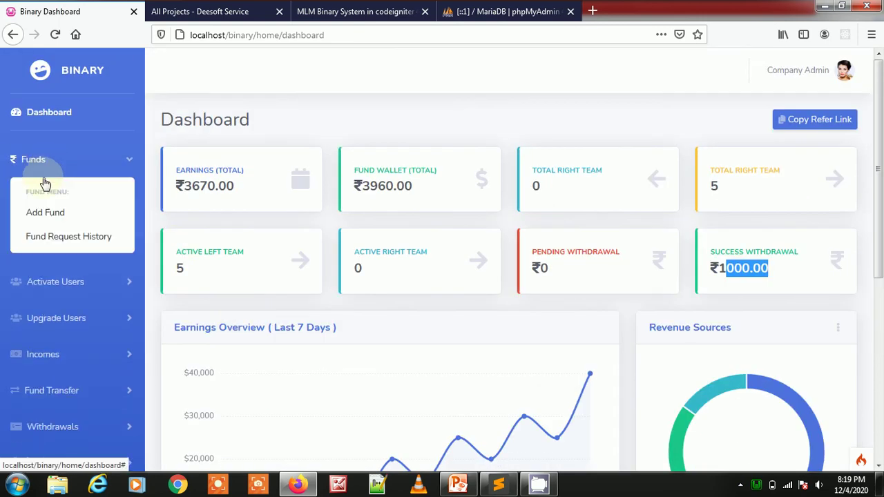
{"action": "left_click", "coordinate": [46, 212]}
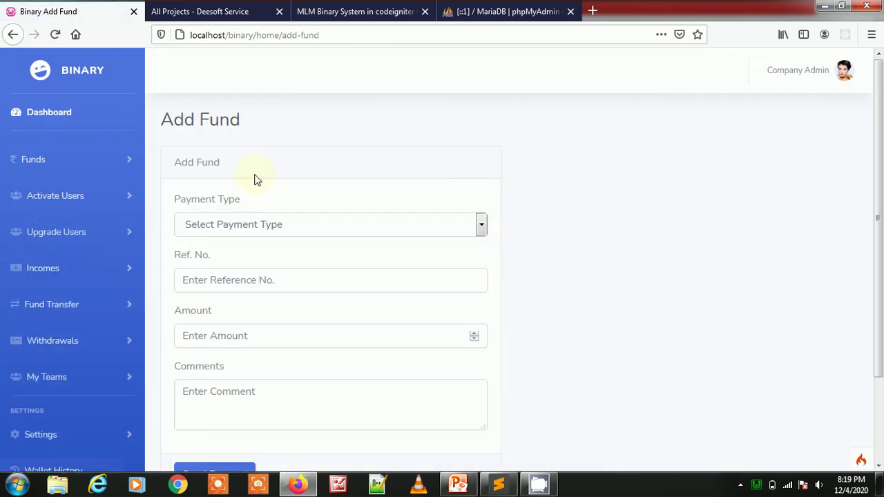
- Review the Add Fund form's Payment Type choices without selecting one
{"action": "left_click_drag", "start_coordinate": [174, 162], "coordinate": [243, 172]}
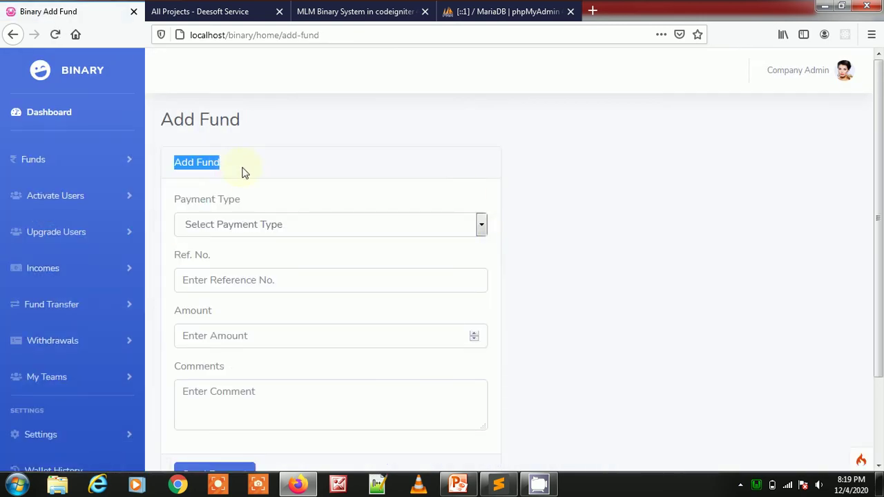
{"action": "left_click", "coordinate": [322, 220]}
{"action": "left_click", "coordinate": [719, 232]}
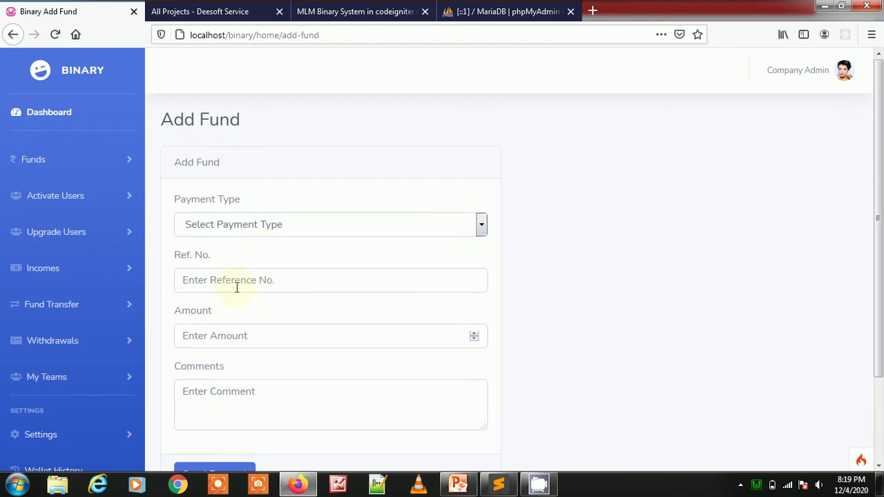
{"action": "left_click", "coordinate": [293, 228]}
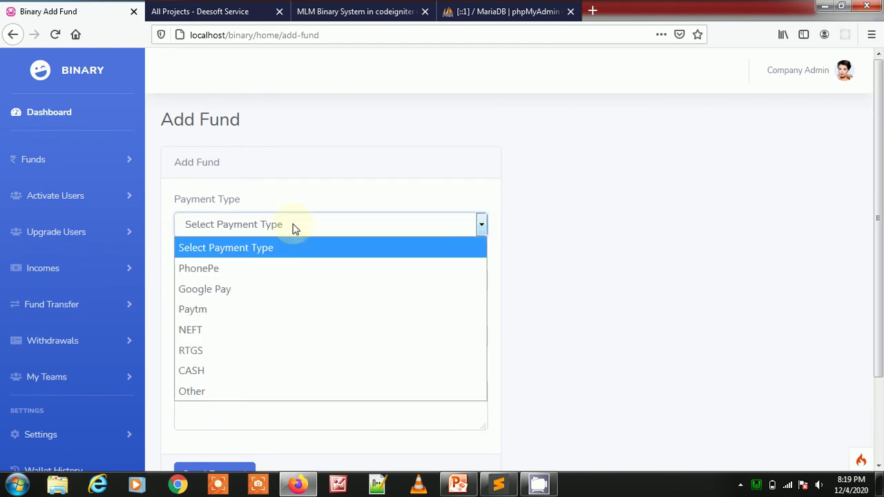
{"action": "left_click", "coordinate": [304, 170]}
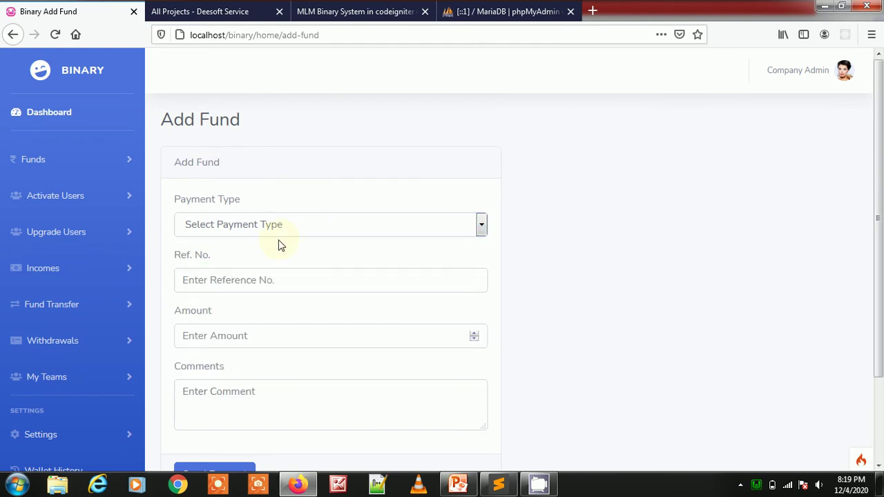
- Go to Funds > Fund Request History
{"action": "left_click_drag", "start_coordinate": [184, 124], "coordinate": [263, 123]}
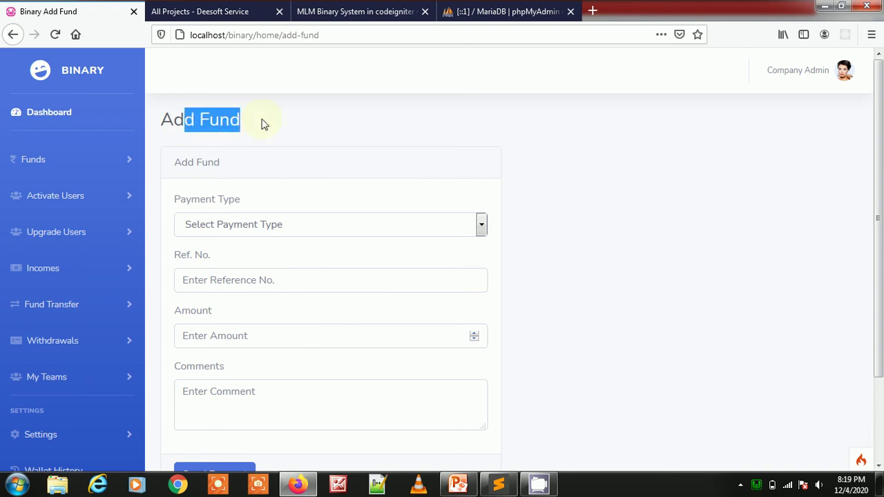
{"action": "left_click", "coordinate": [60, 160]}
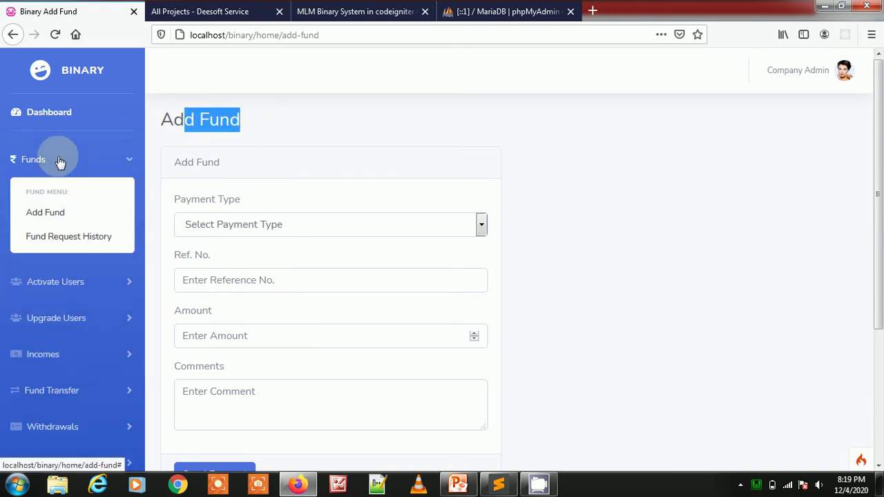
{"action": "left_click", "coordinate": [65, 235]}
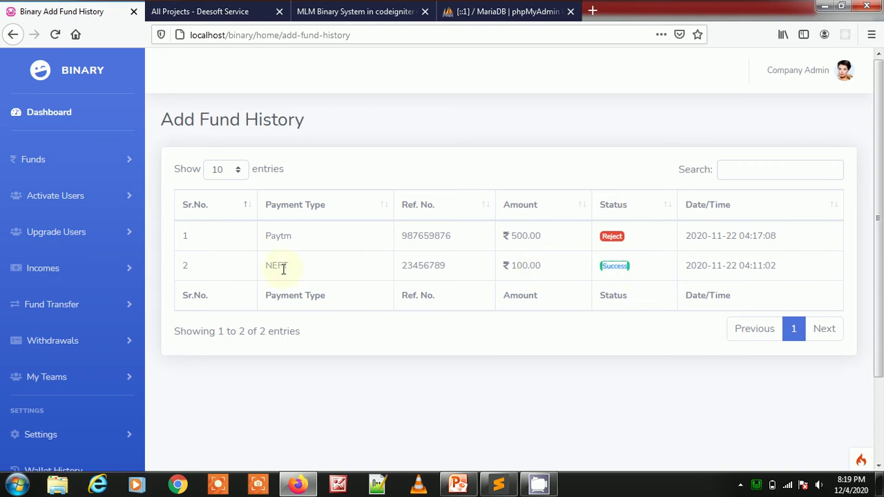
- Inspect the NEFT and Reject fund entries, then go to Activate Users > Activate New User
{"action": "left_click_drag", "start_coordinate": [264, 268], "coordinate": [309, 274]}
{"action": "double_click", "coordinate": [601, 237]}
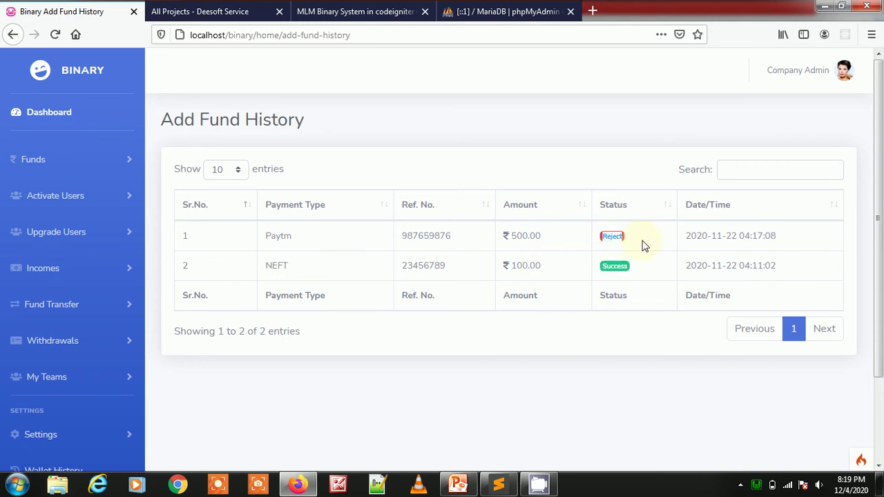
{"action": "left_click", "coordinate": [55, 200]}
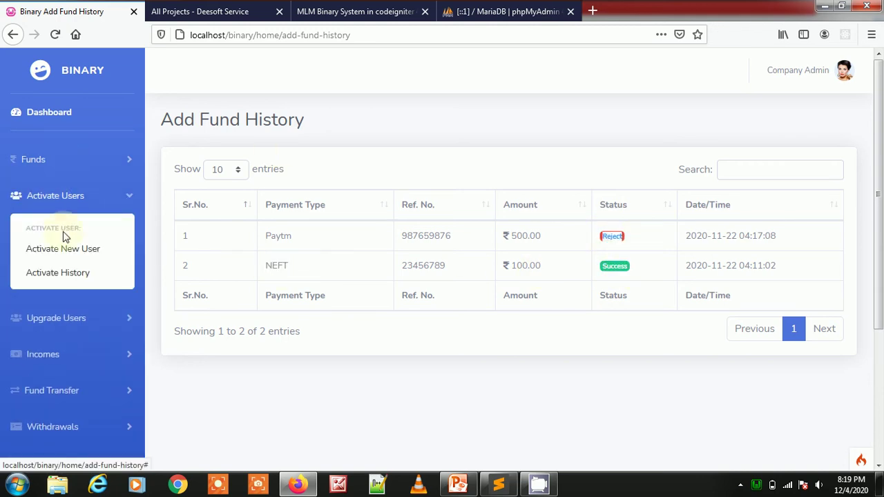
{"action": "left_click", "coordinate": [65, 251]}
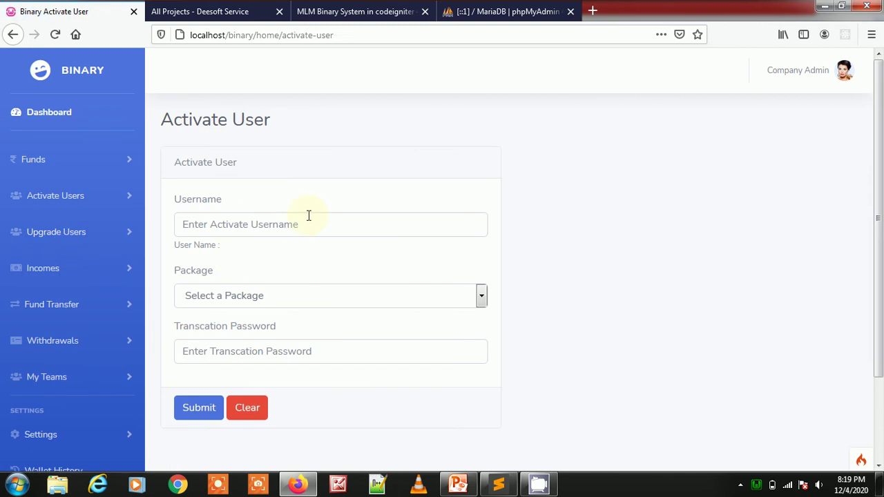
- Check the activation form's Username and Transaction Password fields without filling them
{"action": "left_click", "coordinate": [306, 216]}
{"action": "left_click", "coordinate": [391, 176]}
{"action": "scroll", "coordinate": [358, 164], "scroll_direction": "down", "scroll_amount": 3}
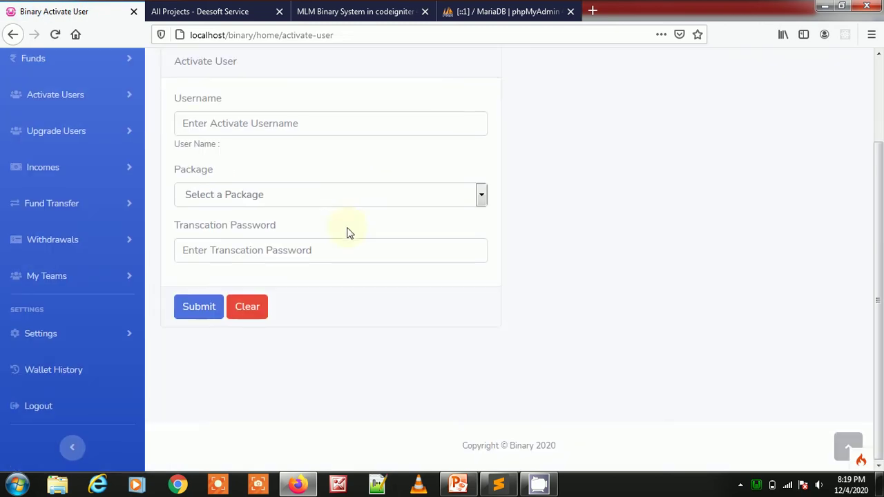
{"action": "left_click", "coordinate": [296, 244]}
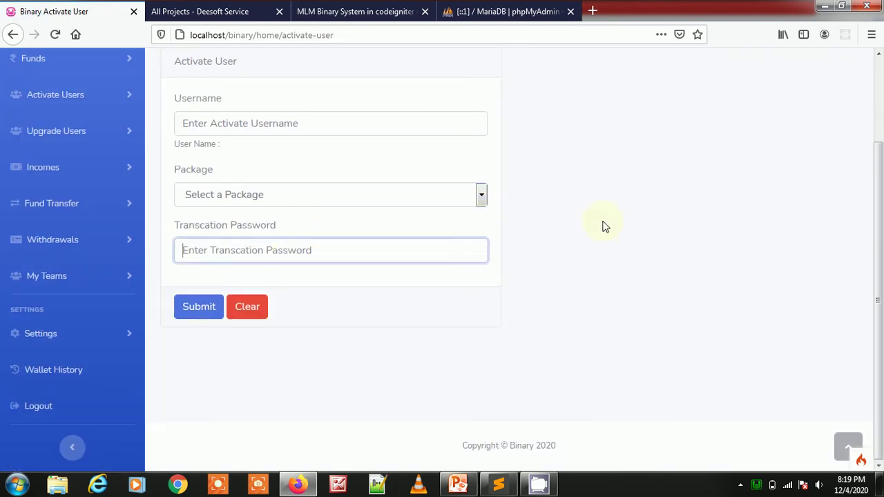
{"action": "left_click", "coordinate": [197, 170]}
- Open Activate History and review the six activated members' names
{"action": "left_click", "coordinate": [45, 100]}
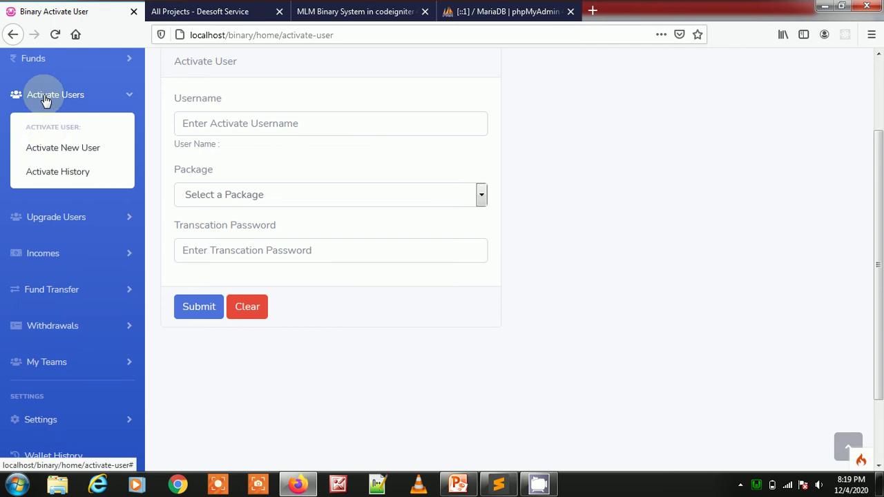
{"action": "left_click", "coordinate": [65, 172]}
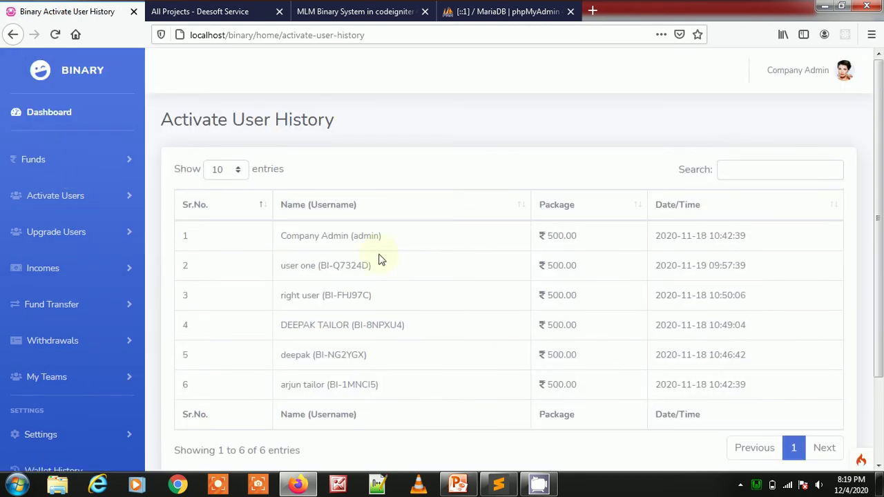
{"action": "left_click_drag", "start_coordinate": [314, 239], "coordinate": [387, 241]}
{"action": "left_click_drag", "start_coordinate": [301, 295], "coordinate": [371, 297]}
{"action": "left_click_drag", "start_coordinate": [348, 355], "coordinate": [378, 384]}
{"action": "left_click", "coordinate": [292, 233], "text": "shift"}
{"action": "left_click", "coordinate": [294, 238]}
{"action": "left_click", "coordinate": [56, 232]}
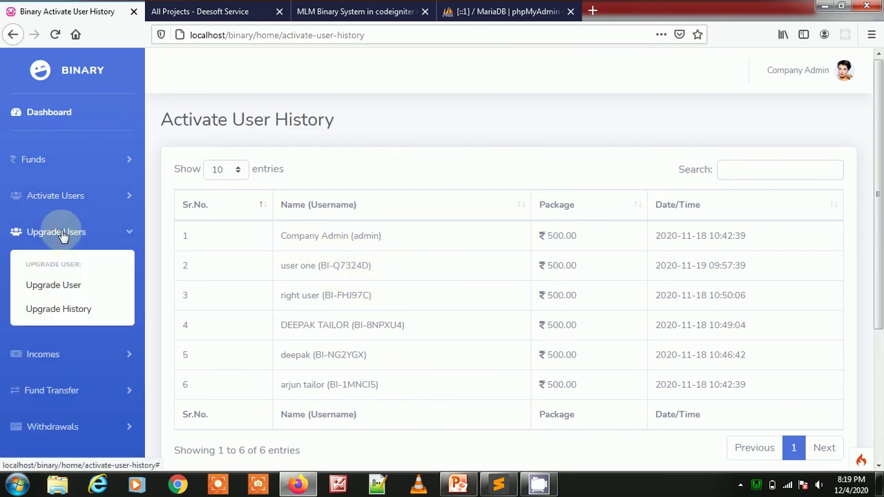
- Open Upgrade User and view the Package dropdown choices without selecting one
{"action": "left_click", "coordinate": [70, 289]}
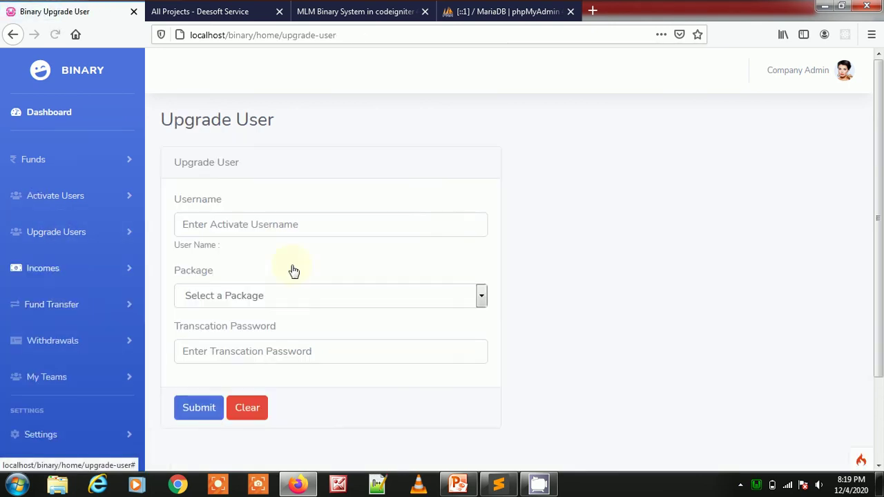
{"action": "left_click", "coordinate": [343, 296]}
{"action": "left_click", "coordinate": [620, 275]}
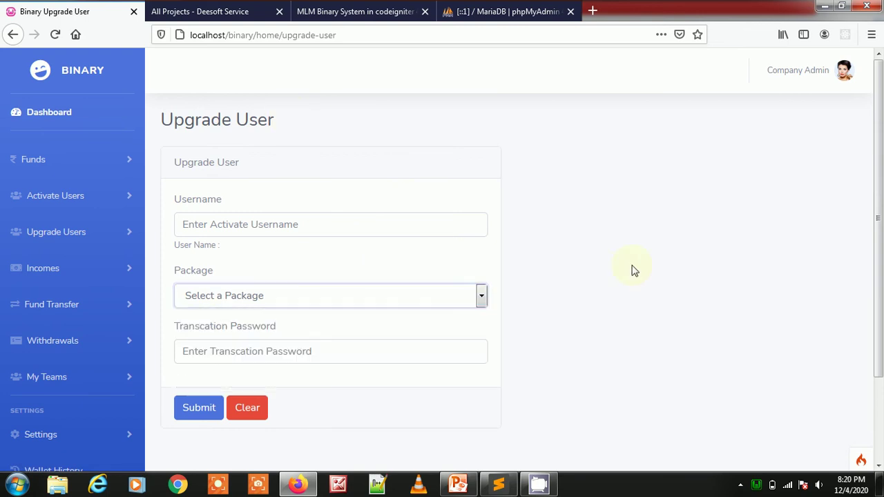
{"action": "left_click", "coordinate": [448, 293]}
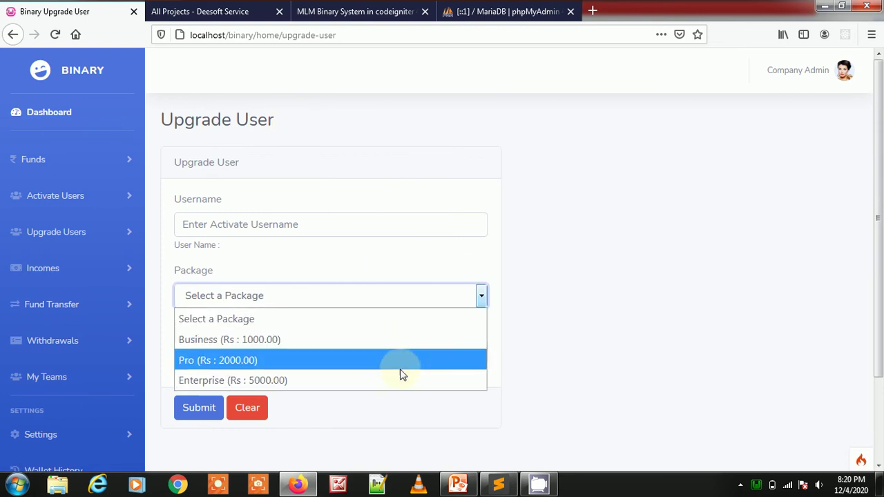
{"action": "left_click", "coordinate": [577, 319]}
- Open Upgrade History and review the first two upgraded members' names and ids
{"action": "left_click", "coordinate": [61, 242]}
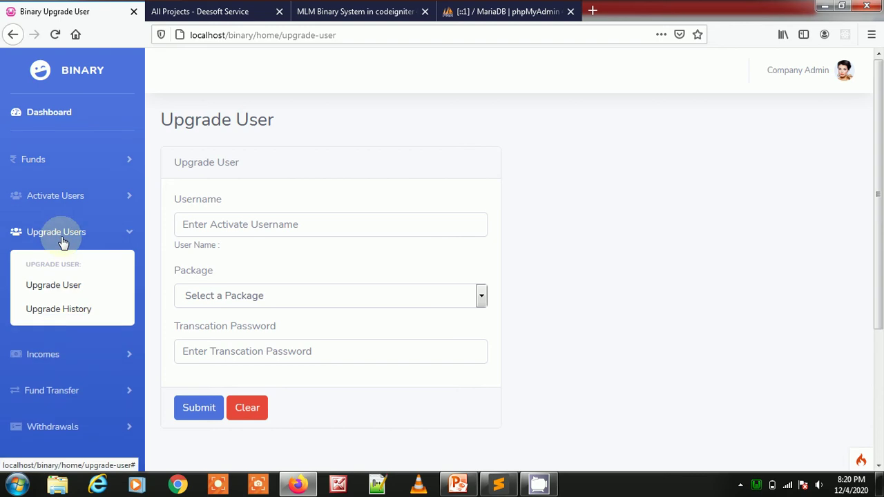
{"action": "left_click", "coordinate": [67, 309]}
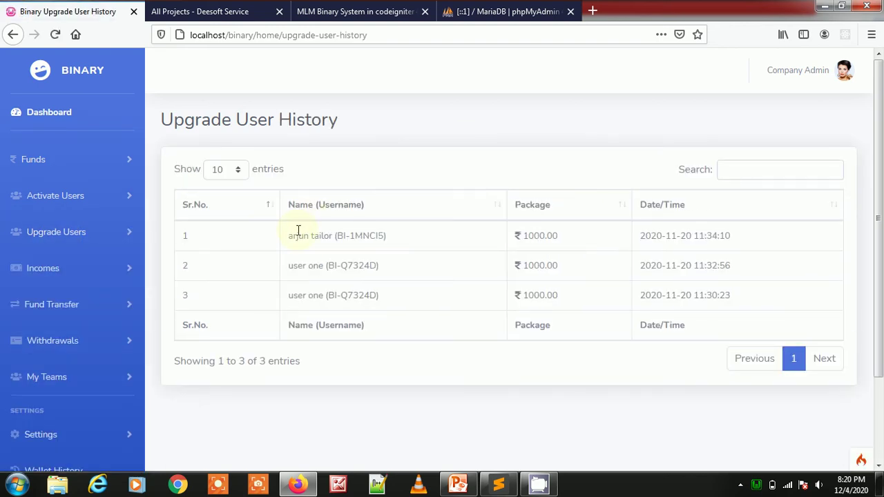
{"action": "left_click_drag", "start_coordinate": [298, 230], "coordinate": [388, 235]}
{"action": "left_click_drag", "start_coordinate": [400, 276], "coordinate": [309, 269]}
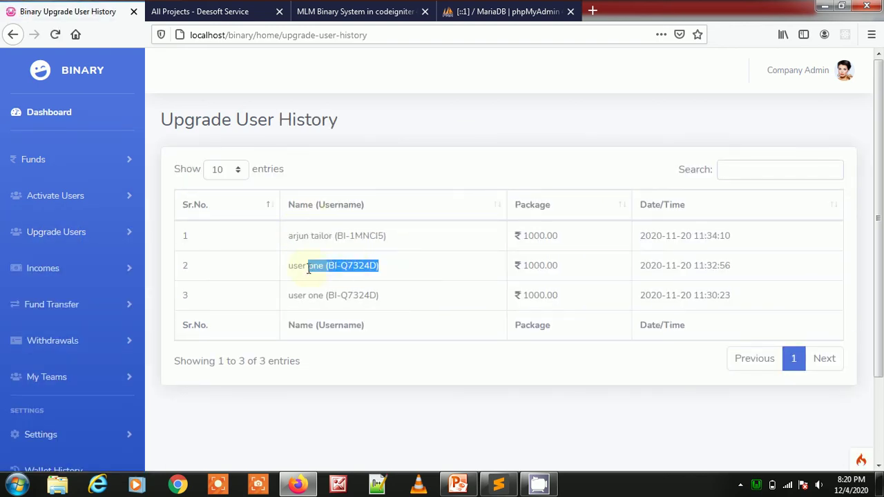
{"action": "left_click", "coordinate": [17, 266]}
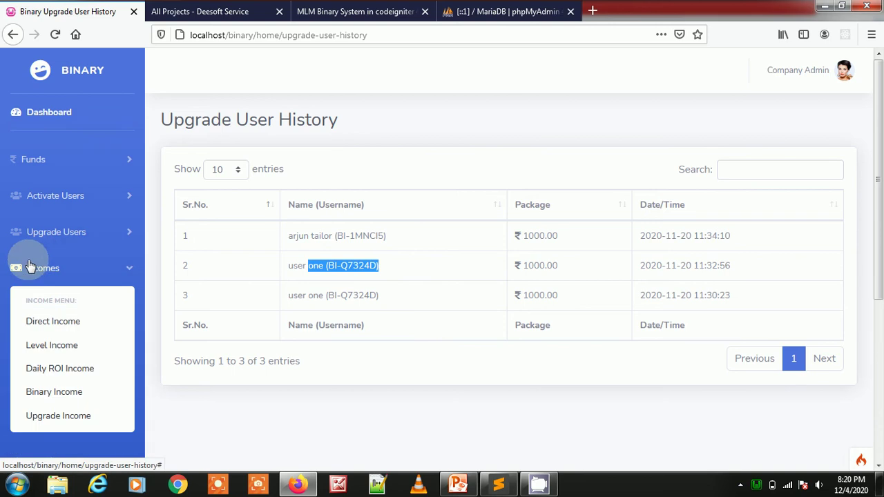
- Open Direct, Level, Daily ROI and two more income reports in background tabs
{"action": "scroll", "coordinate": [15, 263], "scroll_direction": "down", "scroll_amount": 1}
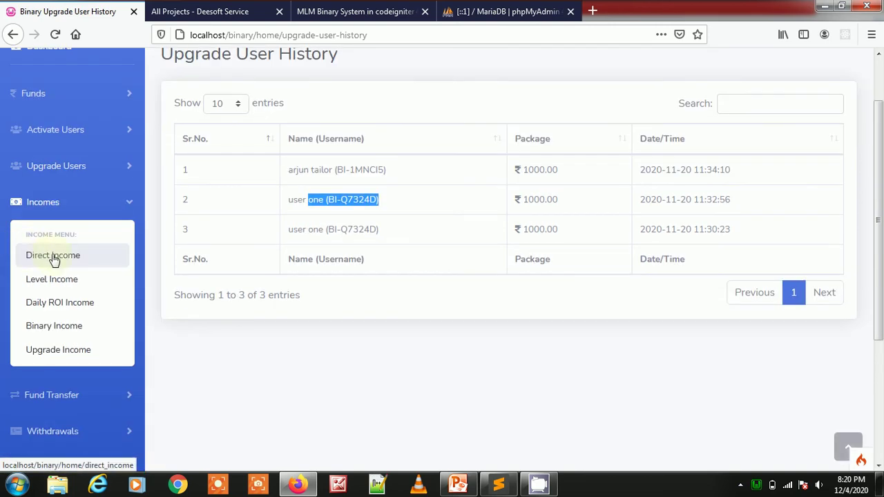
{"action": "middle_click", "coordinate": [62, 261]}
{"action": "middle_click", "coordinate": [59, 285]}
{"action": "middle_click", "coordinate": [59, 304]}
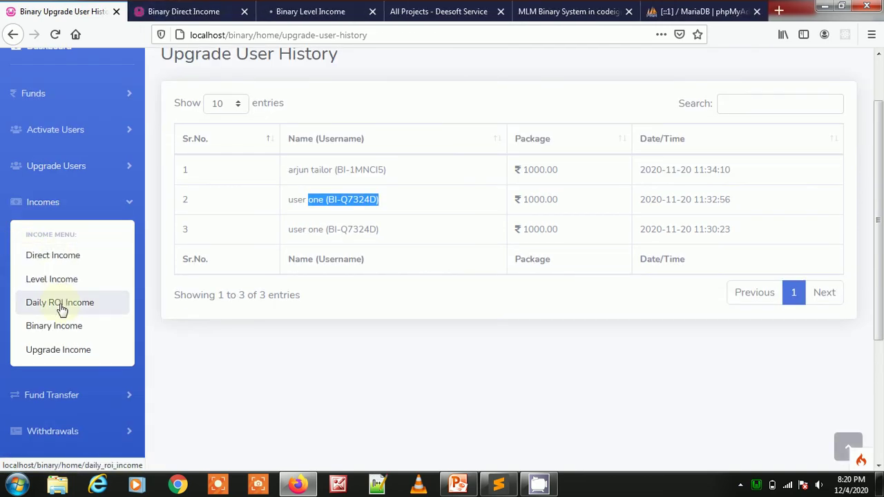
{"action": "middle_click", "coordinate": [59, 334]}
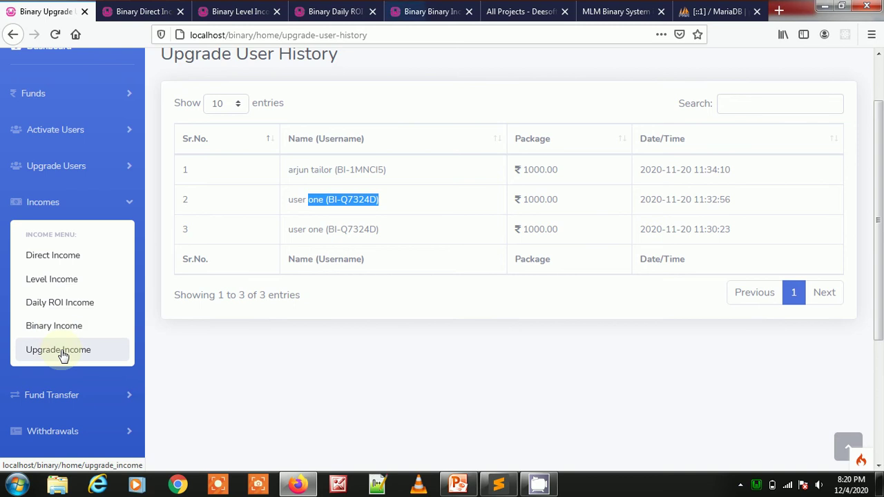
{"action": "middle_click", "coordinate": [61, 354]}
- Switch to Direct Income and review its four members' names
{"action": "left_click", "coordinate": [127, 11]}
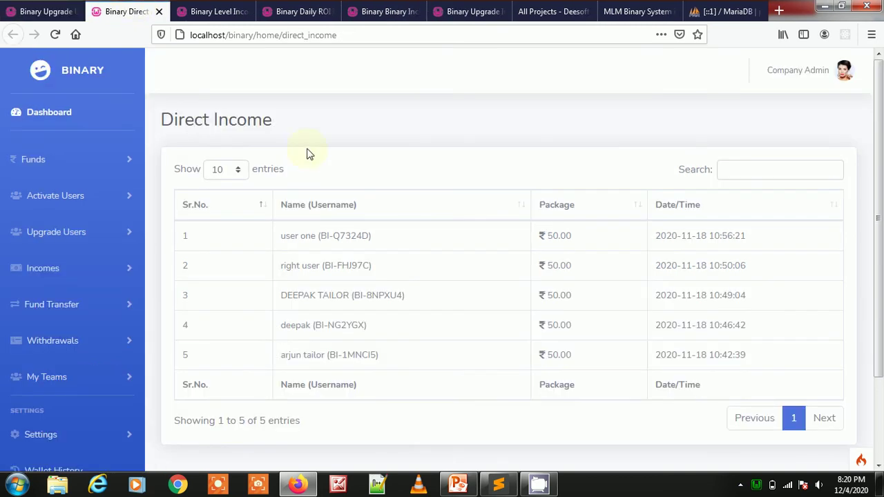
{"action": "triple_click", "coordinate": [317, 236]}
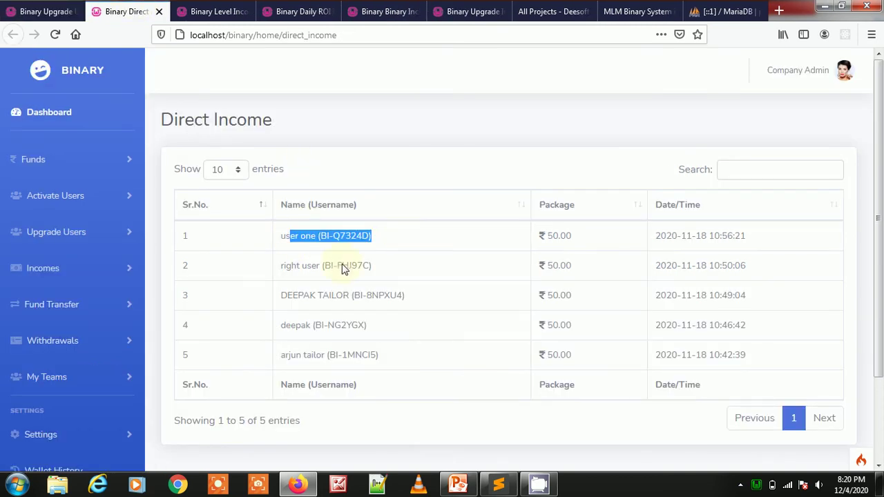
{"action": "triple_click", "coordinate": [331, 271]}
{"action": "left_click_drag", "start_coordinate": [298, 295], "coordinate": [443, 291]}
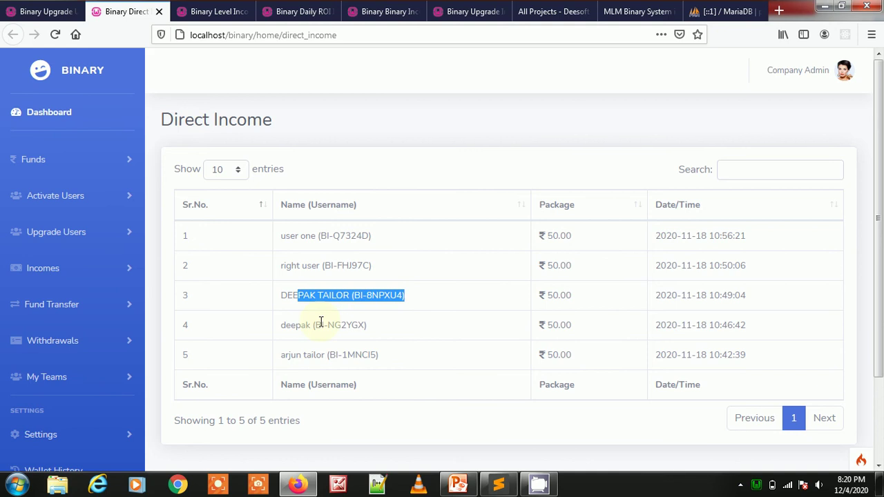
{"action": "left_click_drag", "start_coordinate": [301, 324], "coordinate": [368, 326]}
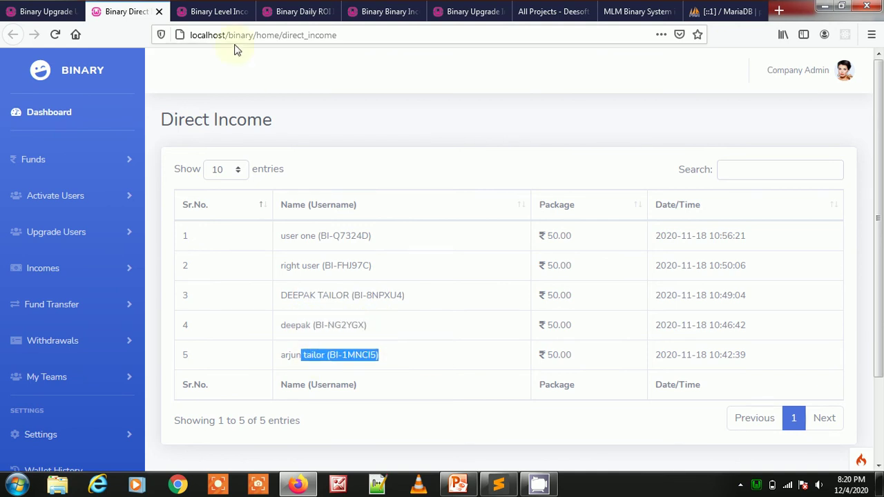
- Close Direct Income and review the single Level Income entry
{"action": "left_click", "coordinate": [159, 13]}
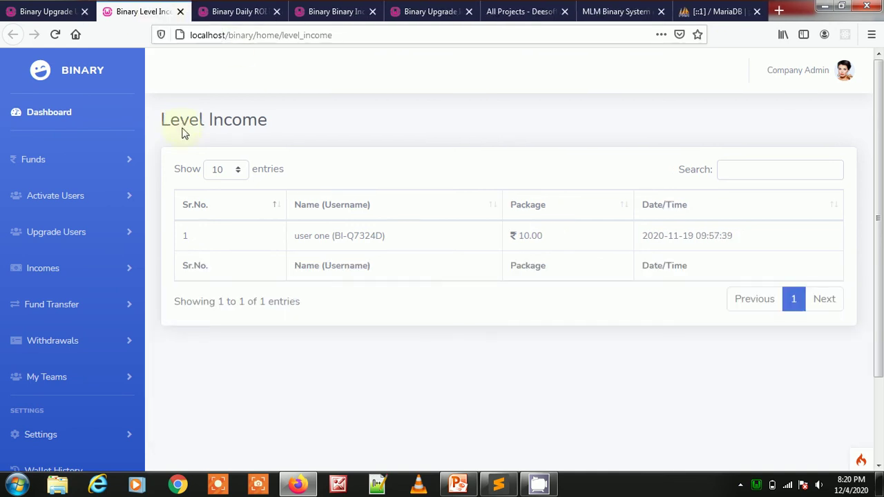
{"action": "left_click_drag", "start_coordinate": [180, 123], "coordinate": [161, 116]}
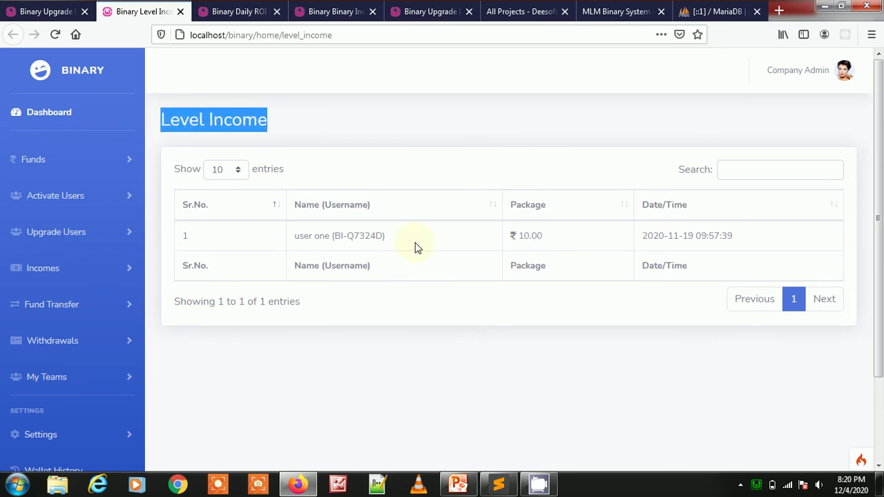
{"action": "left_click_drag", "start_coordinate": [295, 236], "coordinate": [412, 244]}
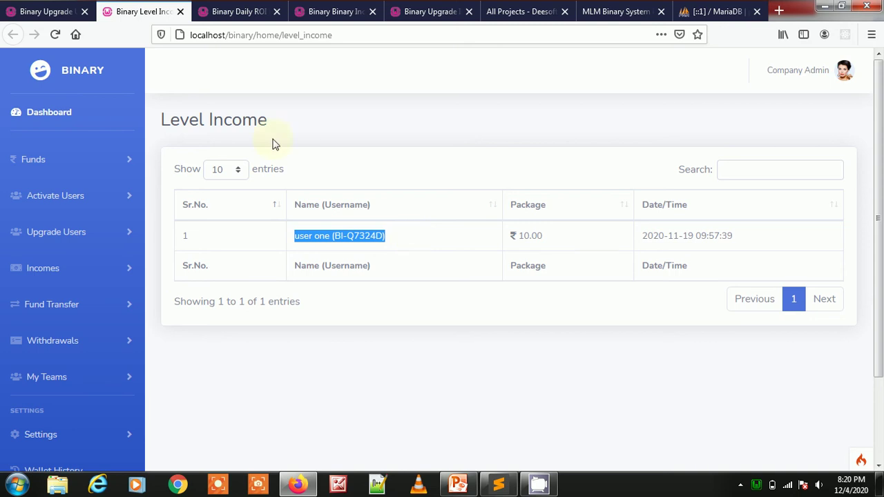
- Close Level Income and review the Daily ROI Income heading, amounts and dates
{"action": "left_click", "coordinate": [180, 12]}
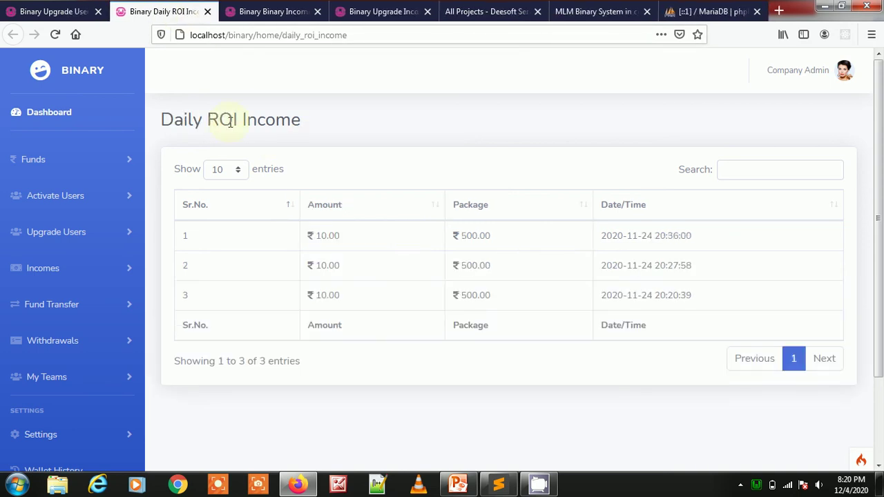
{"action": "left_click_drag", "start_coordinate": [162, 119], "coordinate": [349, 129]}
{"action": "double_click", "coordinate": [353, 127]}
{"action": "left_click", "coordinate": [352, 127]}
{"action": "left_click_drag", "start_coordinate": [353, 126], "coordinate": [159, 120]}
{"action": "double_click", "coordinate": [230, 119]}
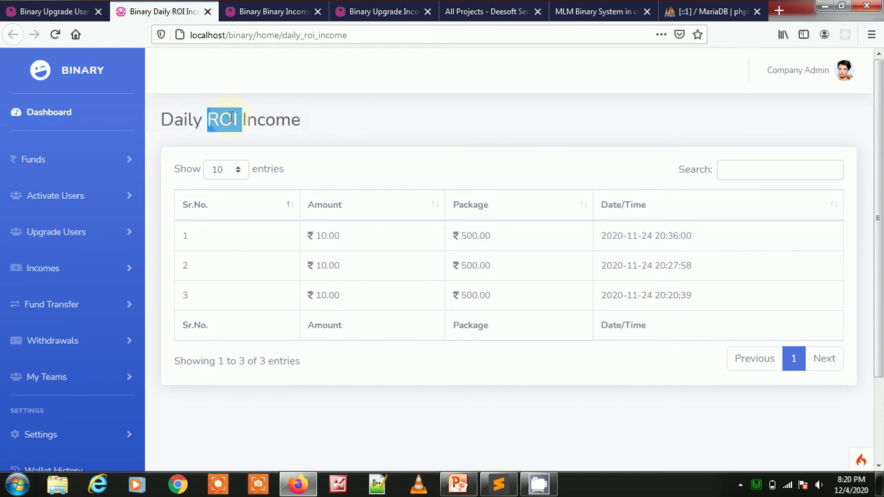
{"action": "triple_click", "coordinate": [230, 118]}
{"action": "left_click_drag", "start_coordinate": [341, 296], "coordinate": [310, 244]}
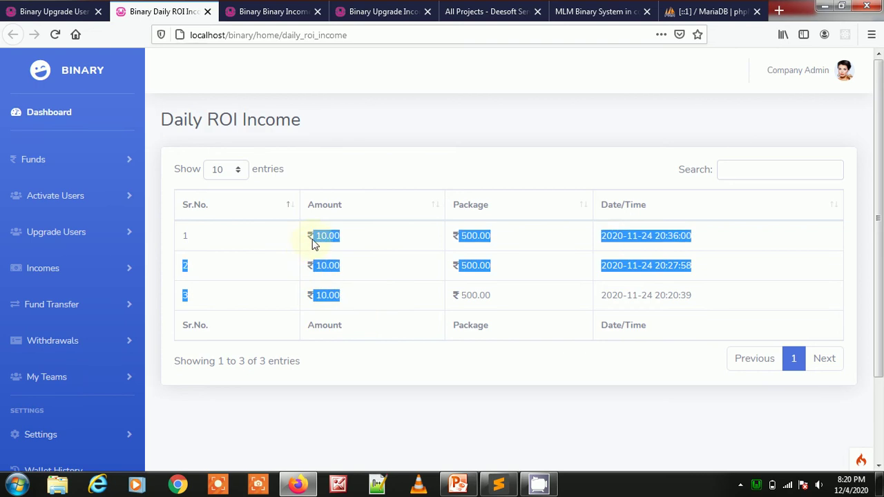
- Close Daily ROI Income and inspect Binary Income's 2000.00 amount and carry values of 30
{"action": "left_click", "coordinate": [207, 12]}
{"action": "left_click_drag", "start_coordinate": [165, 119], "coordinate": [308, 125]}
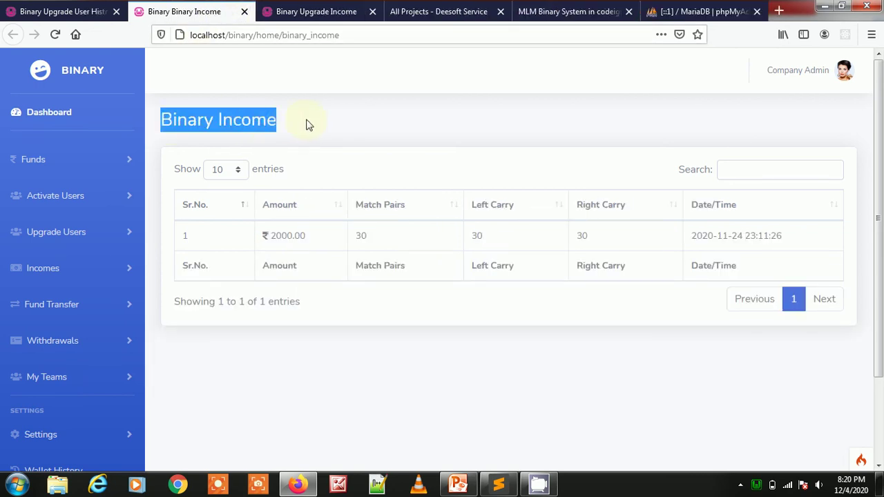
{"action": "left_click_drag", "start_coordinate": [306, 233], "coordinate": [268, 236]}
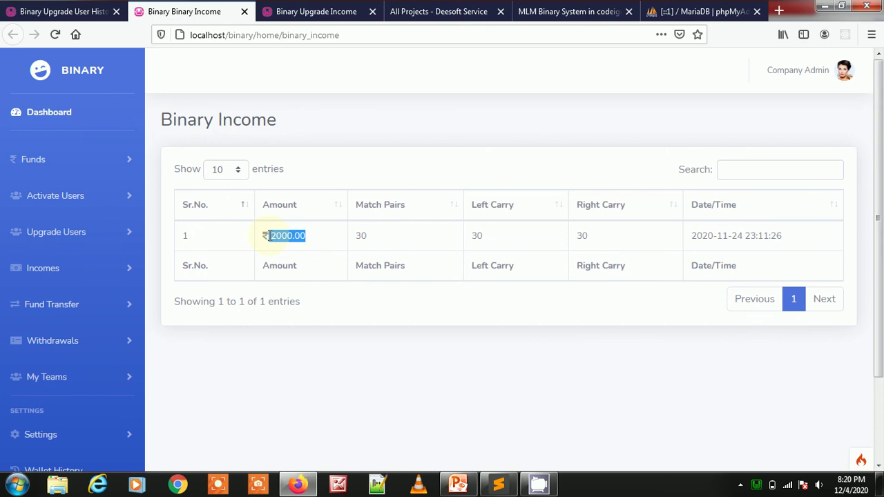
{"action": "left_click_drag", "start_coordinate": [609, 238], "coordinate": [386, 245]}
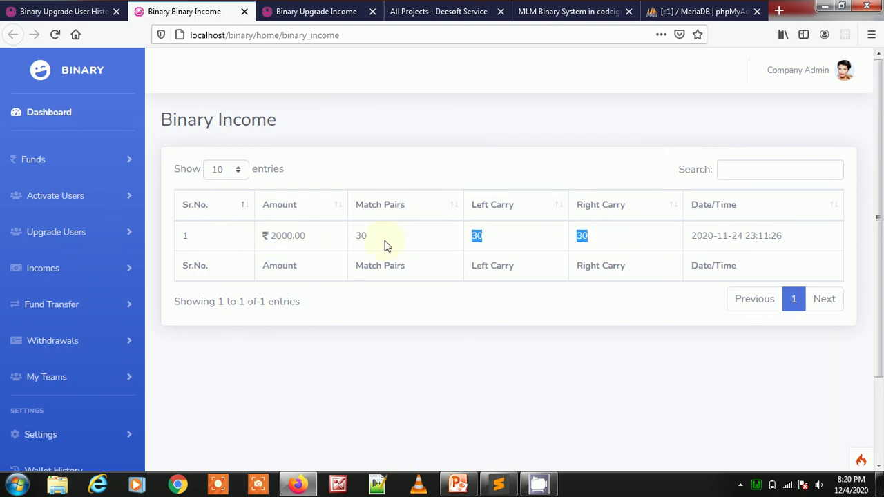
{"action": "left_click_drag", "start_coordinate": [298, 248], "coordinate": [284, 238]}
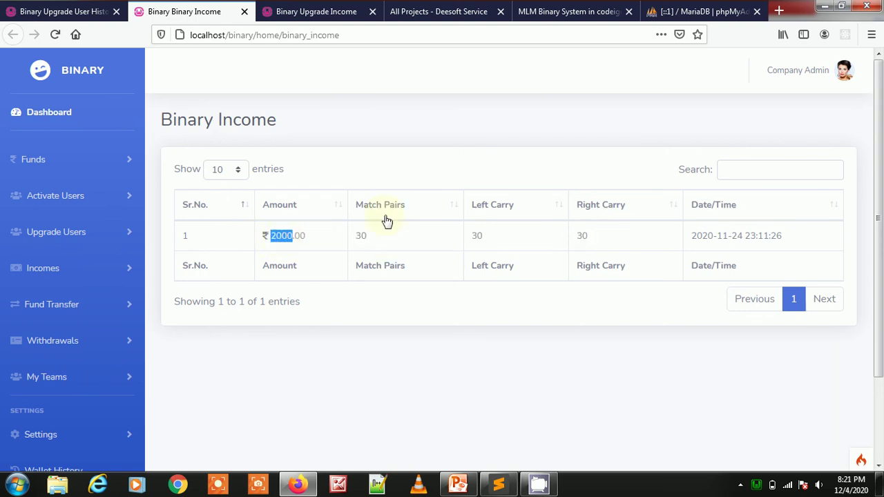
{"action": "double_click", "coordinate": [359, 235]}
{"action": "left_click_drag", "start_coordinate": [272, 238], "coordinate": [309, 241]}
{"action": "left_click", "coordinate": [320, 239]}
- Close Binary Income and review the three Upgrade Income members
{"action": "left_click", "coordinate": [245, 11]}
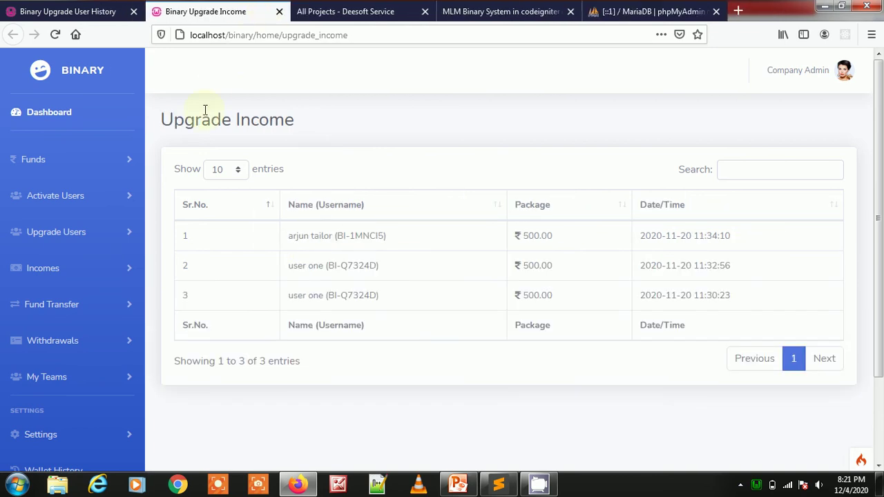
{"action": "left_click_drag", "start_coordinate": [164, 127], "coordinate": [307, 119]}
{"action": "left_click_drag", "start_coordinate": [388, 237], "coordinate": [292, 237]}
{"action": "left_click_drag", "start_coordinate": [387, 268], "coordinate": [293, 266]}
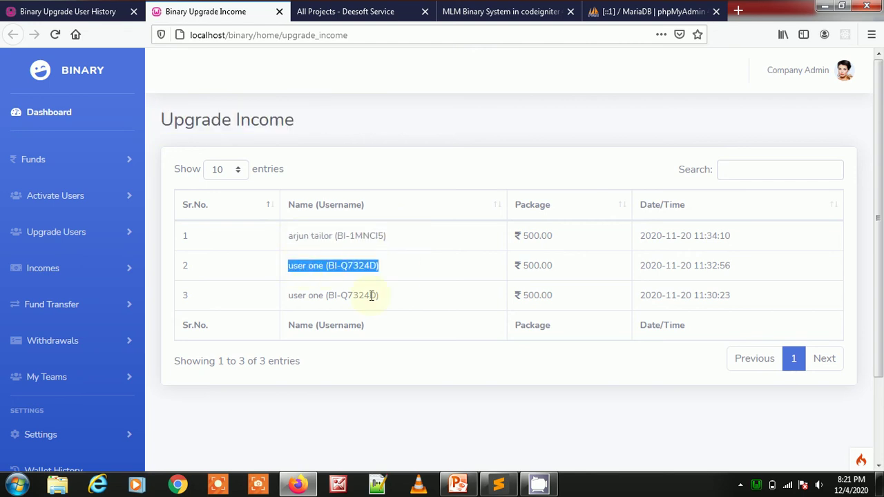
{"action": "left_click_drag", "start_coordinate": [391, 307], "coordinate": [302, 295]}
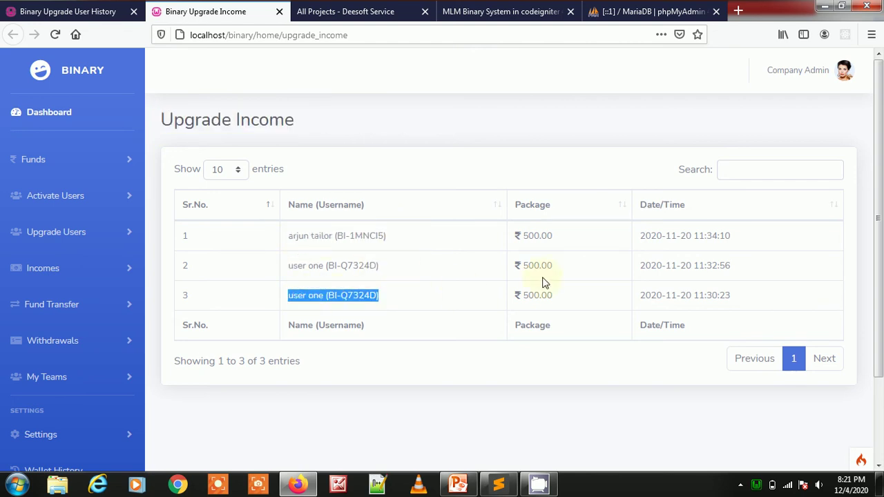
- Close Upgrade Income, return to Upgrade User History, and expand Fund Transfer instead of Incomes
{"action": "left_click", "coordinate": [279, 13]}
{"action": "left_click", "coordinate": [69, 12]}
{"action": "left_click", "coordinate": [16, 201]}
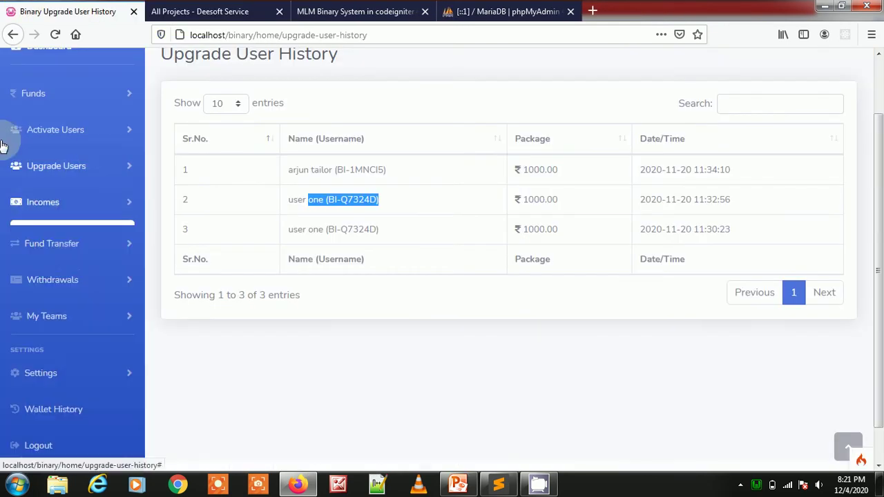
{"action": "left_click", "coordinate": [69, 249]}
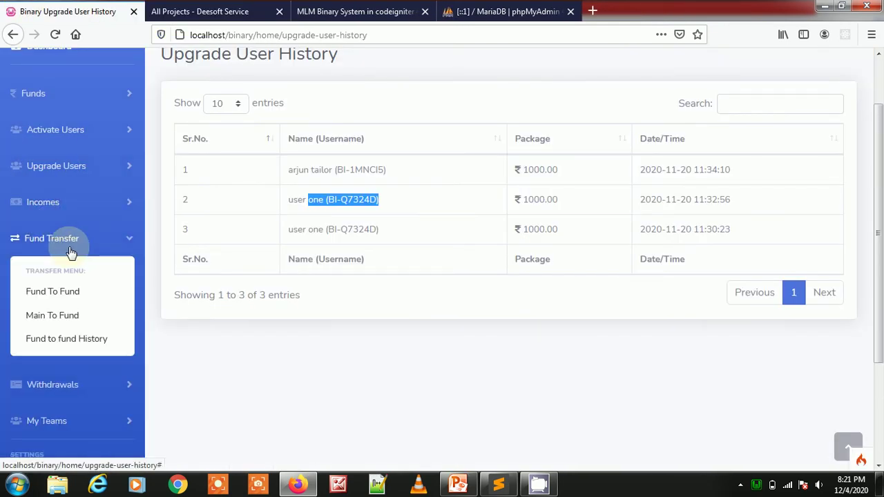
{"action": "middle_click", "coordinate": [54, 297]}
{"action": "middle_click", "coordinate": [53, 316]}
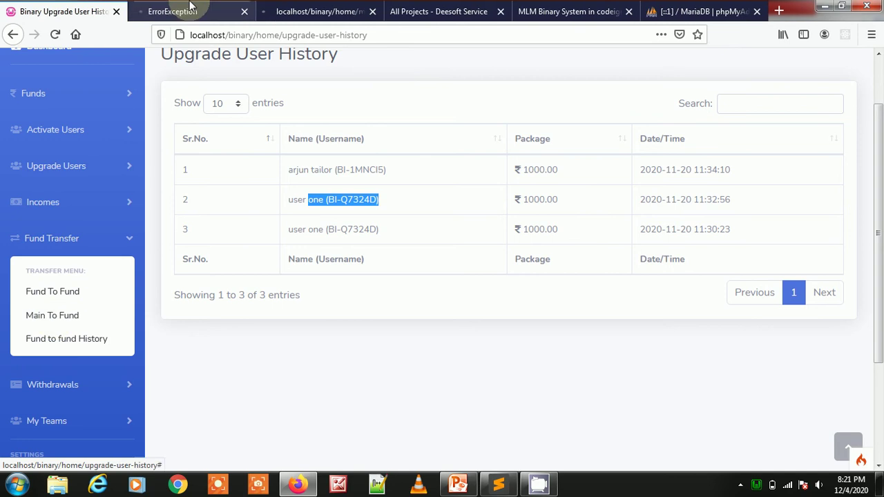
{"action": "left_click", "coordinate": [192, 6]}
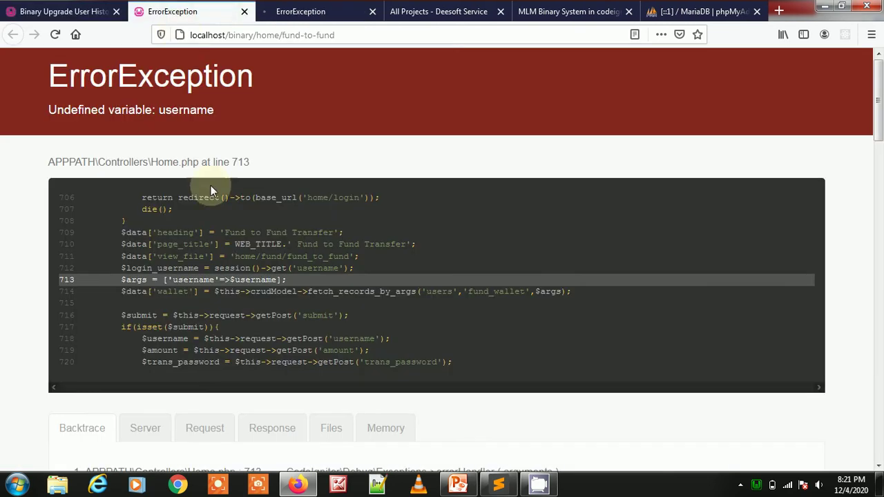
{"action": "left_click", "coordinate": [244, 13]}
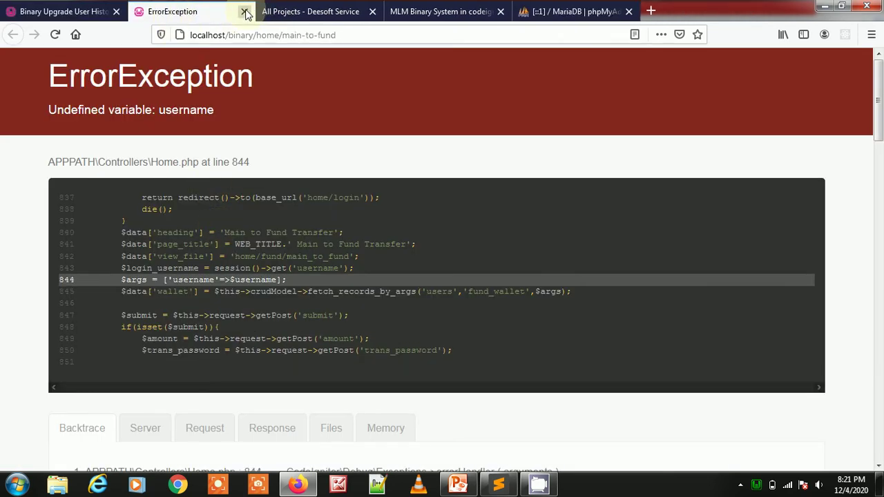
{"action": "left_click", "coordinate": [246, 14]}
{"action": "left_click", "coordinate": [62, 11]}
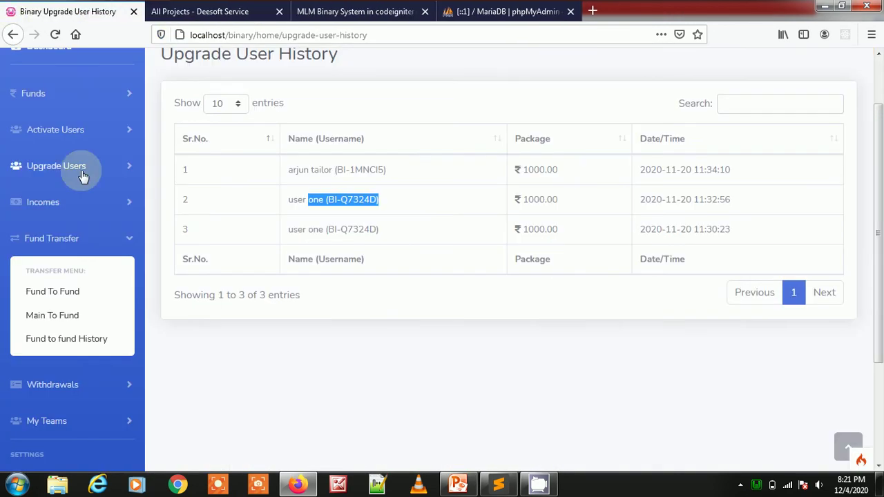
{"action": "left_click", "coordinate": [77, 339]}
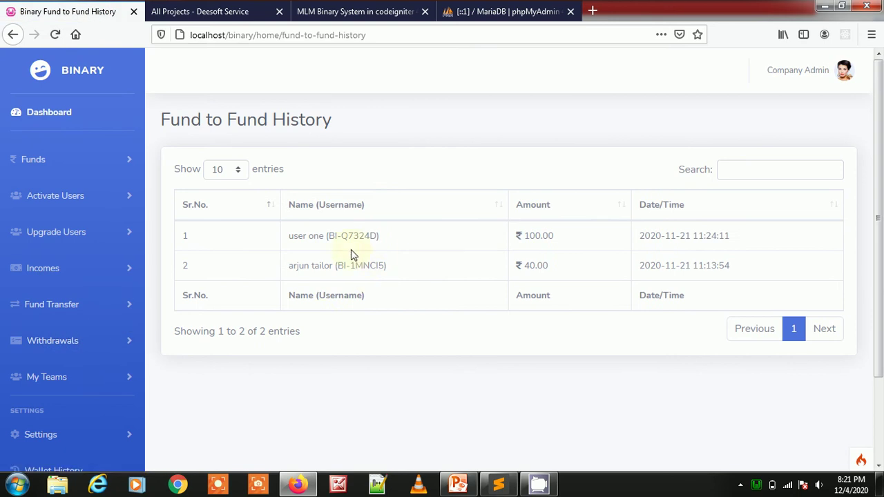
- Review both Fund to Fund History rows, including the 40.00 transfer
{"action": "left_click_drag", "start_coordinate": [313, 236], "coordinate": [375, 237]}
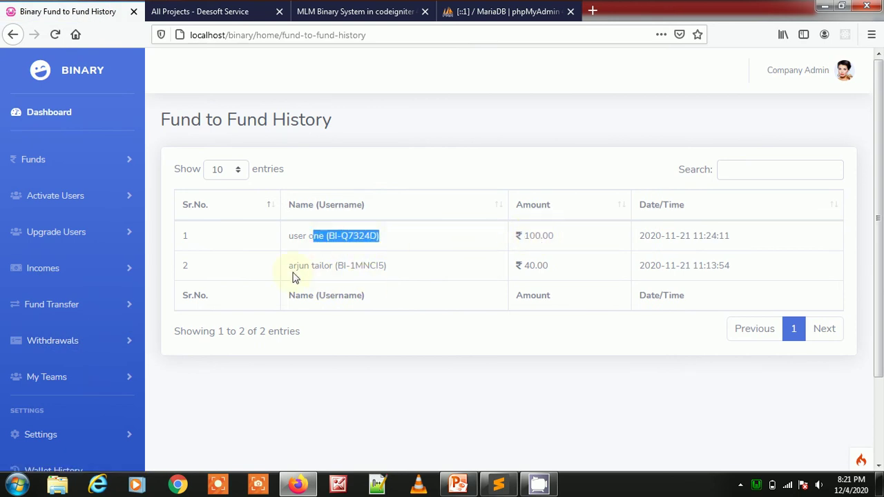
{"action": "left_click_drag", "start_coordinate": [293, 274], "coordinate": [496, 273]}
{"action": "left_click_drag", "start_coordinate": [553, 272], "coordinate": [511, 272]}
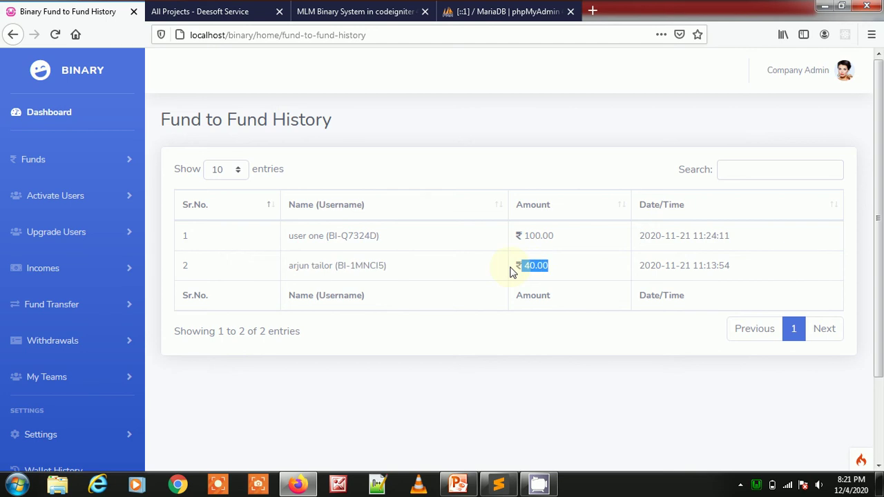
- Toggle the Fund Transfer menu, scroll the sidebar down, and expand Withdrawals
{"action": "left_click", "coordinate": [74, 313]}
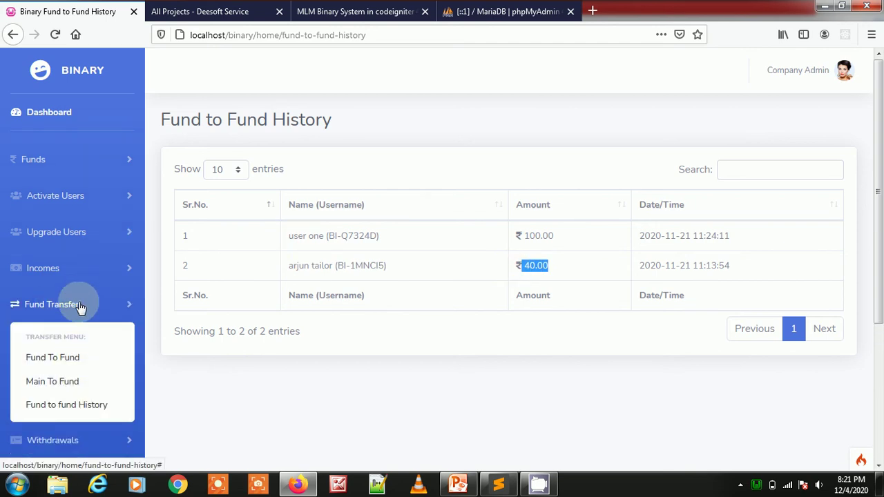
{"action": "left_click", "coordinate": [79, 304]}
{"action": "scroll", "coordinate": [3, 223], "scroll_direction": "down", "scroll_amount": 3}
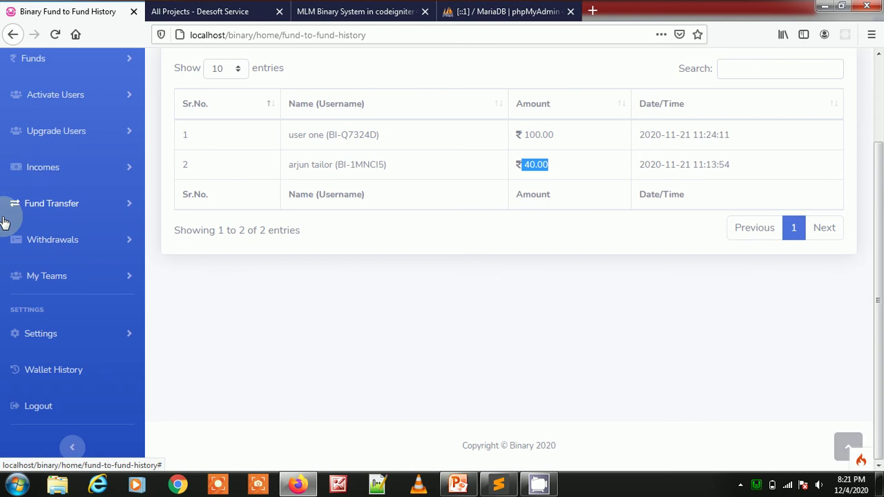
{"action": "left_click", "coordinate": [50, 237]}
- Look over the Add Withdrawal form's Amount and Transaction Password fields
{"action": "left_click", "coordinate": [55, 296]}
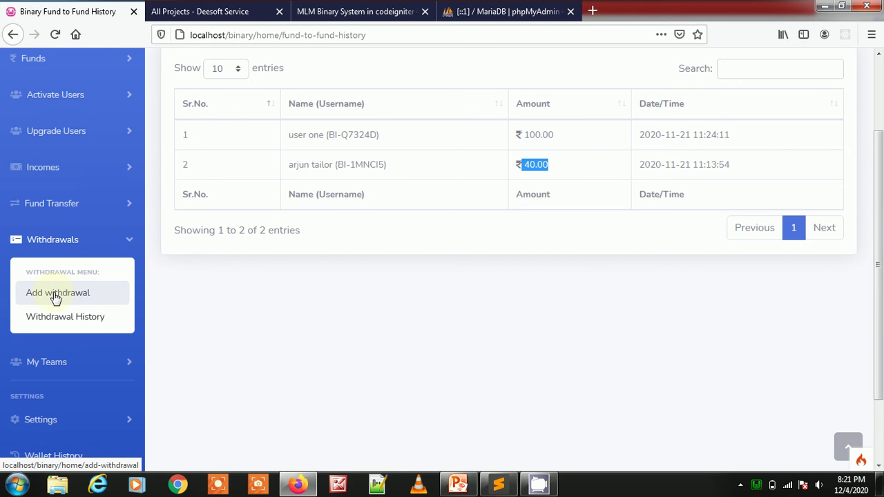
{"action": "left_click", "coordinate": [300, 225]}
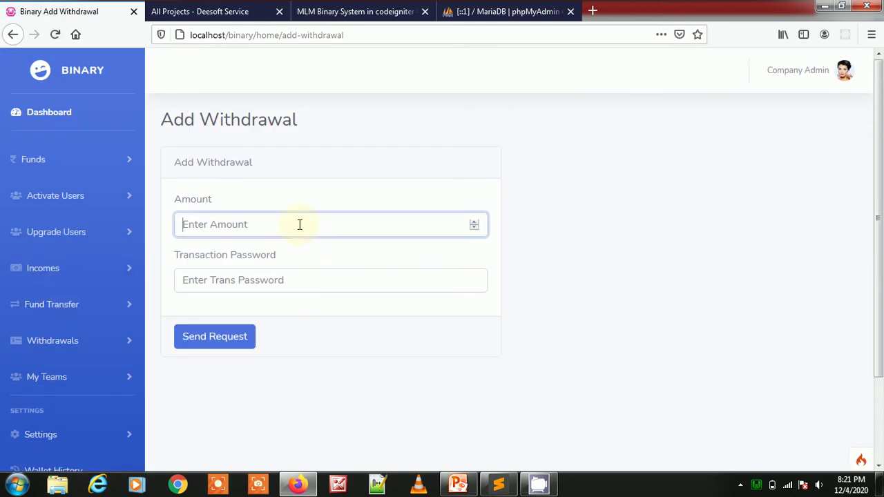
{"action": "left_click", "coordinate": [314, 280]}
{"action": "left_click_drag", "start_coordinate": [205, 261], "coordinate": [301, 259]}
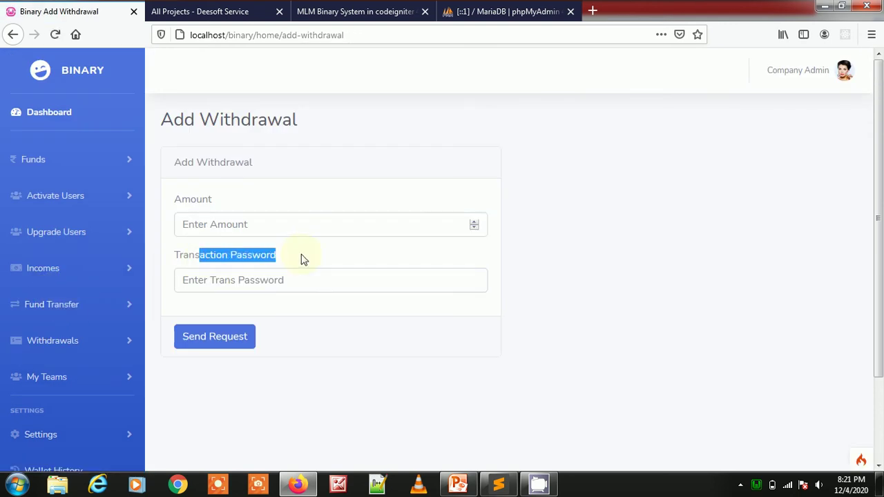
{"action": "left_click", "coordinate": [294, 241]}
{"action": "left_click", "coordinate": [294, 228]}
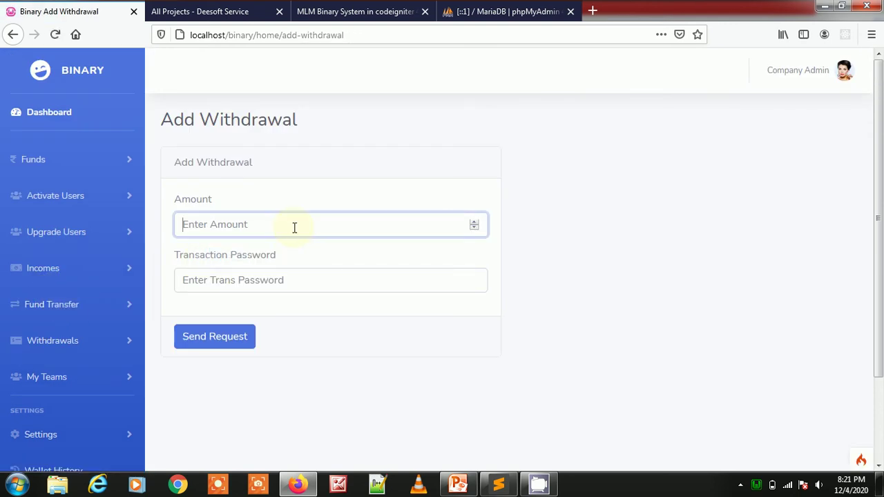
{"action": "left_click", "coordinate": [387, 330]}
{"action": "scroll", "coordinate": [28, 273], "scroll_direction": "down", "scroll_amount": 2}
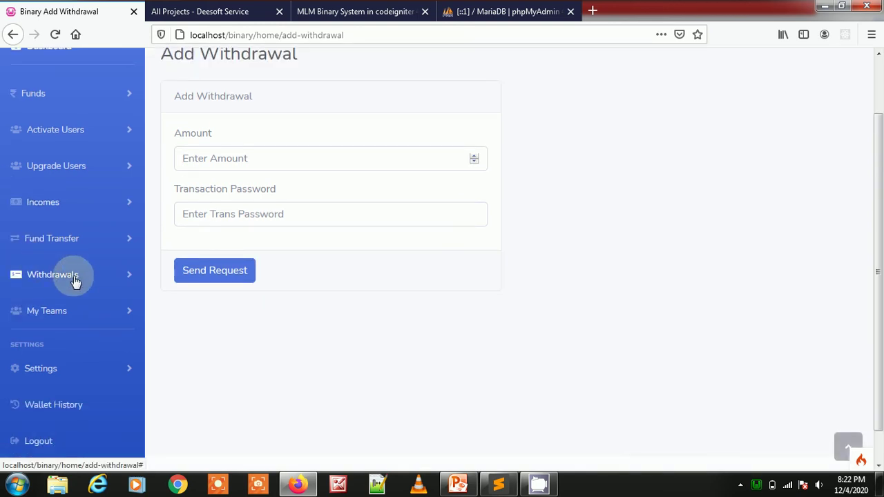
- Open Withdrawal History and highlight the ₹1000.00 withdrawal's amount, bank details, Success status and time
{"action": "left_click", "coordinate": [74, 282]}
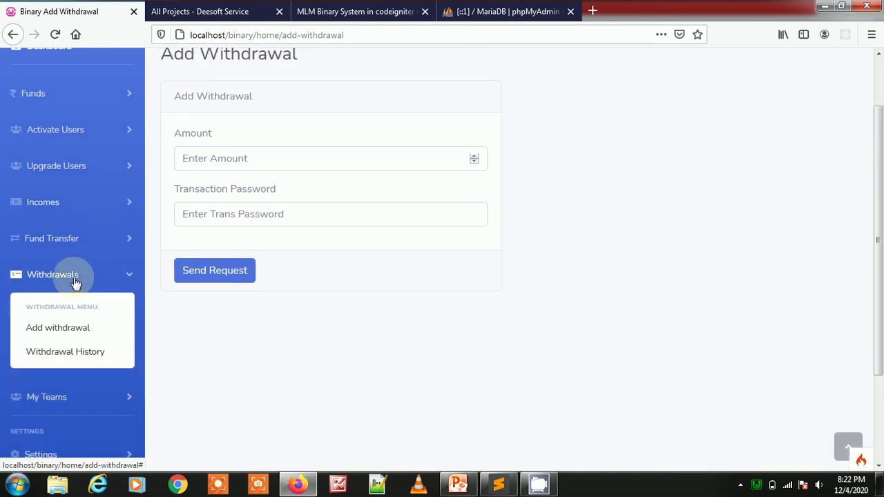
{"action": "left_click", "coordinate": [65, 345]}
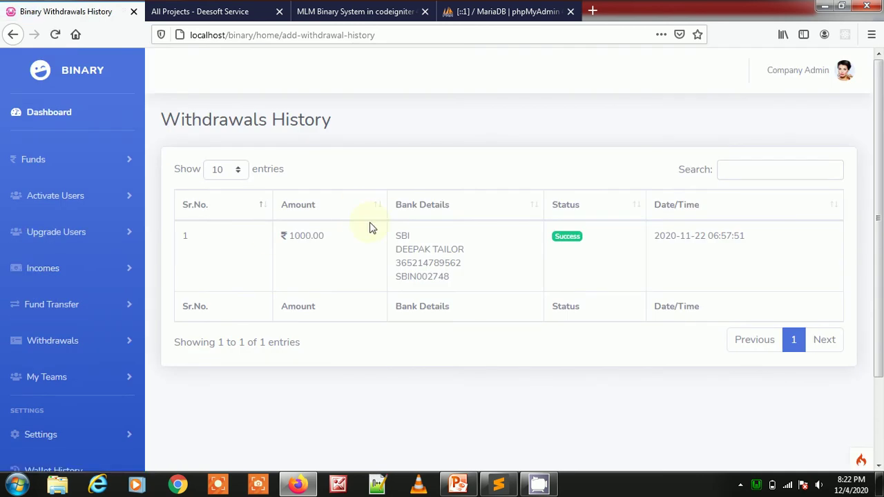
{"action": "left_click_drag", "start_coordinate": [295, 235], "coordinate": [337, 242]}
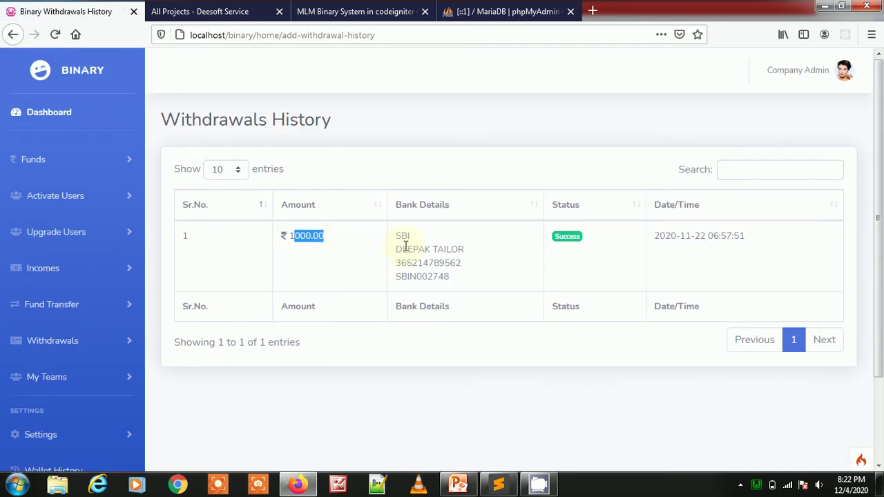
{"action": "left_click_drag", "start_coordinate": [397, 236], "coordinate": [462, 286]}
{"action": "left_click_drag", "start_coordinate": [558, 236], "coordinate": [600, 235]}
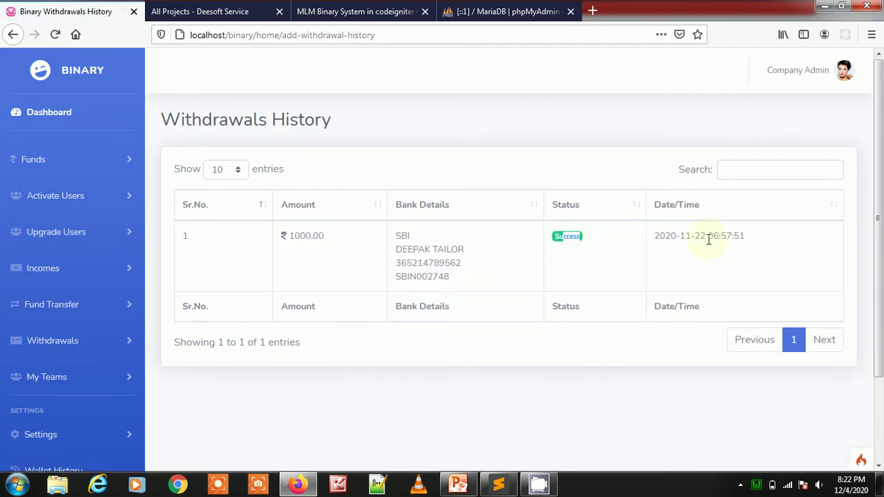
{"action": "left_click_drag", "start_coordinate": [708, 240], "coordinate": [806, 255]}
- Open the Genealogy tree page from the My Teams section
{"action": "scroll", "coordinate": [18, 189], "scroll_direction": "down", "scroll_amount": 3}
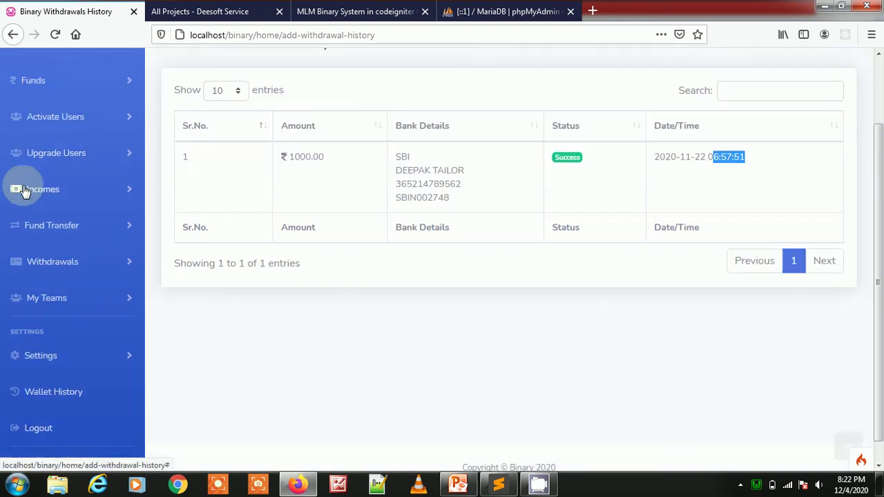
{"action": "left_click", "coordinate": [80, 275]}
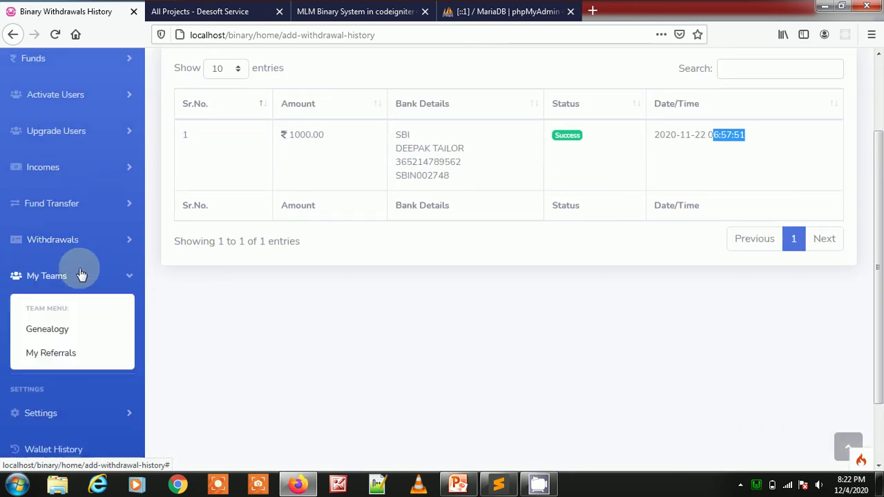
{"action": "left_click", "coordinate": [48, 331]}
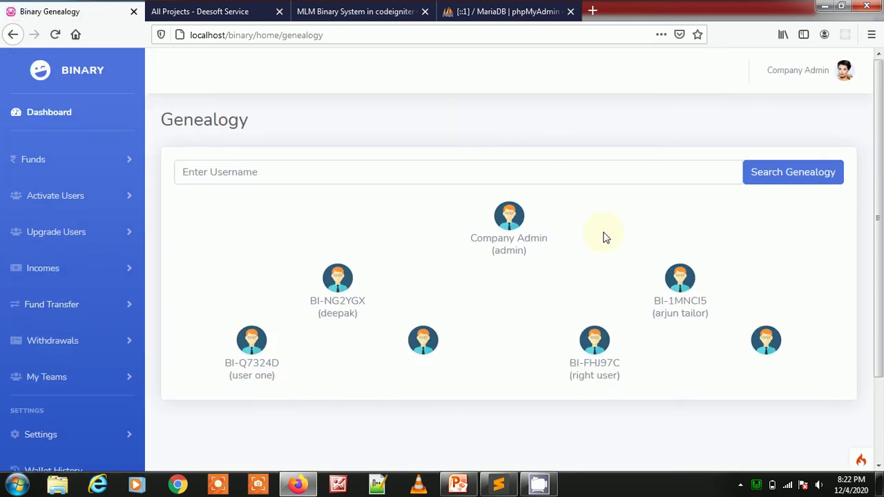
{"action": "left_click_drag", "start_coordinate": [467, 243], "coordinate": [574, 246]}
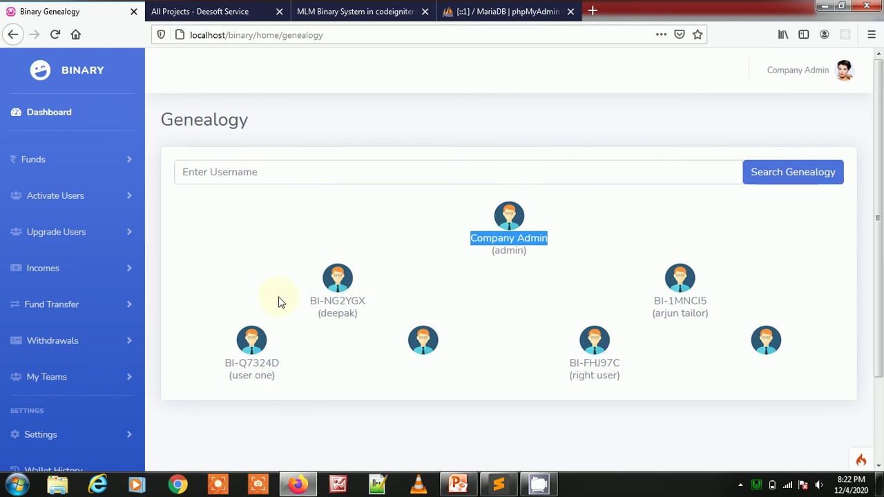
{"action": "left_click_drag", "start_coordinate": [309, 301], "coordinate": [379, 309]}
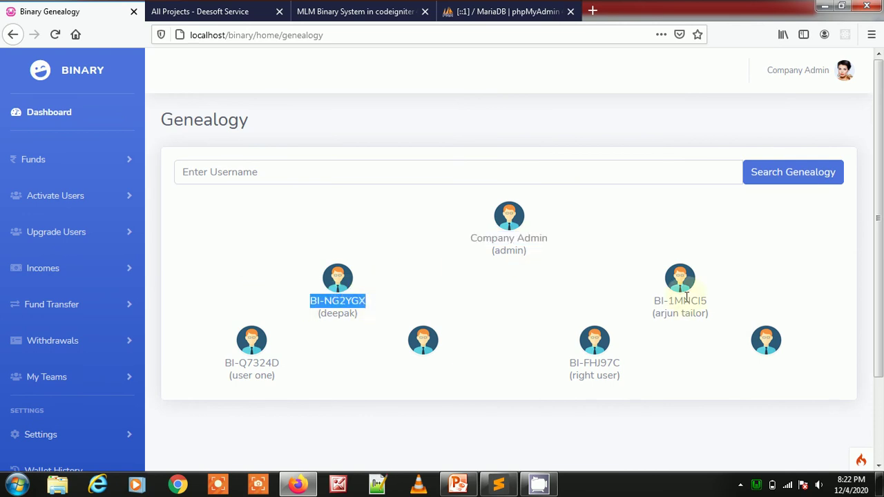
{"action": "left_click_drag", "start_coordinate": [655, 302], "coordinate": [774, 306]}
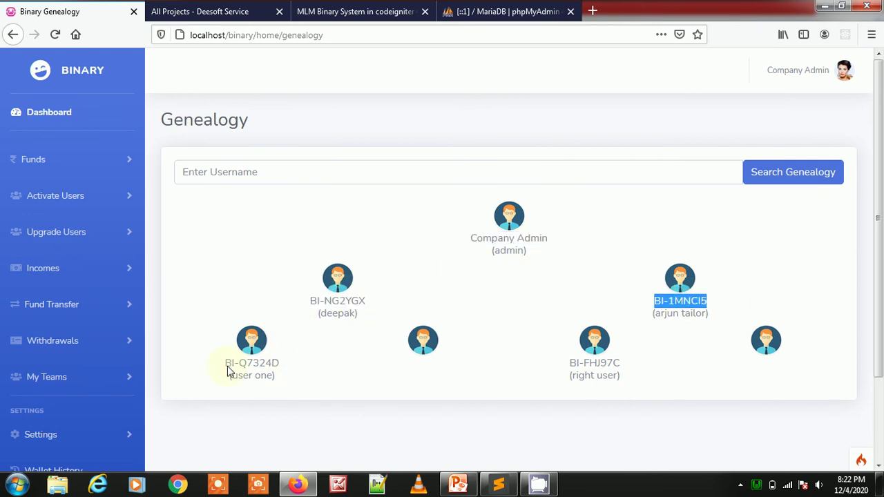
{"action": "scroll", "coordinate": [52, 296], "scroll_direction": "down", "scroll_amount": 3}
{"action": "left_click", "coordinate": [60, 277]}
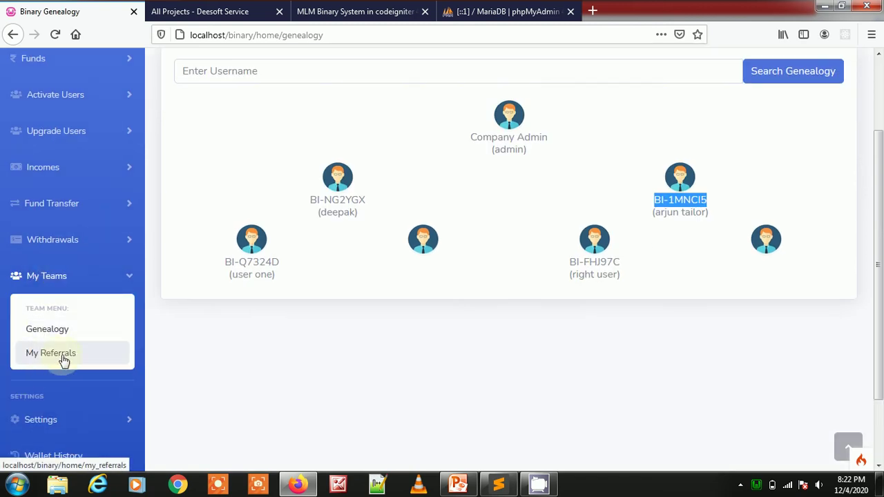
{"action": "left_click", "coordinate": [55, 355]}
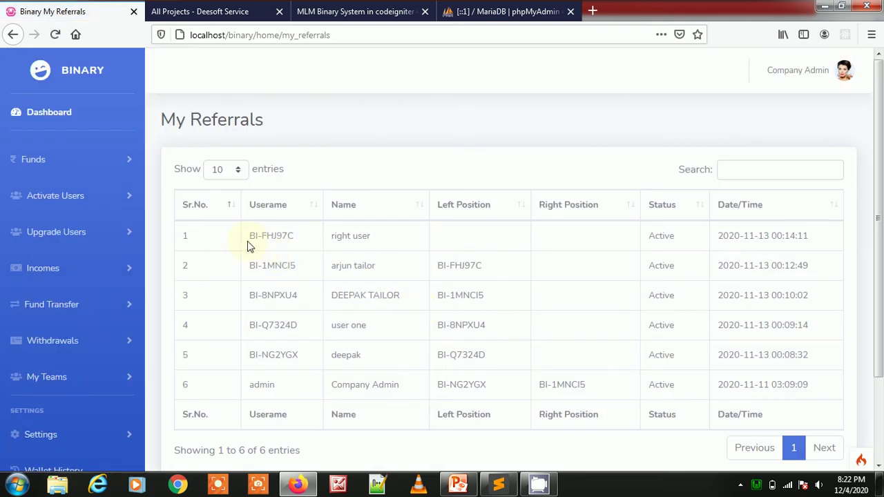
{"action": "left_click_drag", "start_coordinate": [251, 247], "coordinate": [292, 237]}
{"action": "left_click_drag", "start_coordinate": [255, 266], "coordinate": [301, 273]}
{"action": "left_click_drag", "start_coordinate": [336, 236], "coordinate": [420, 392]}
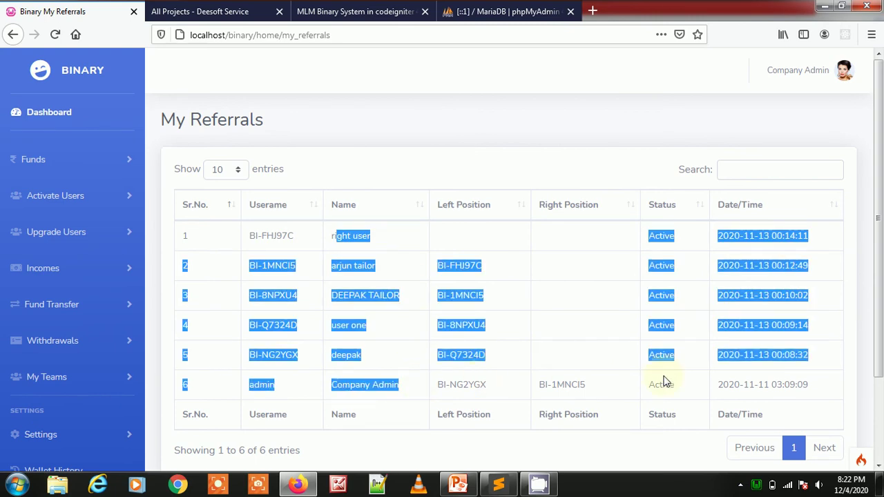
{"action": "scroll", "coordinate": [60, 302], "scroll_direction": "down", "scroll_amount": 3}
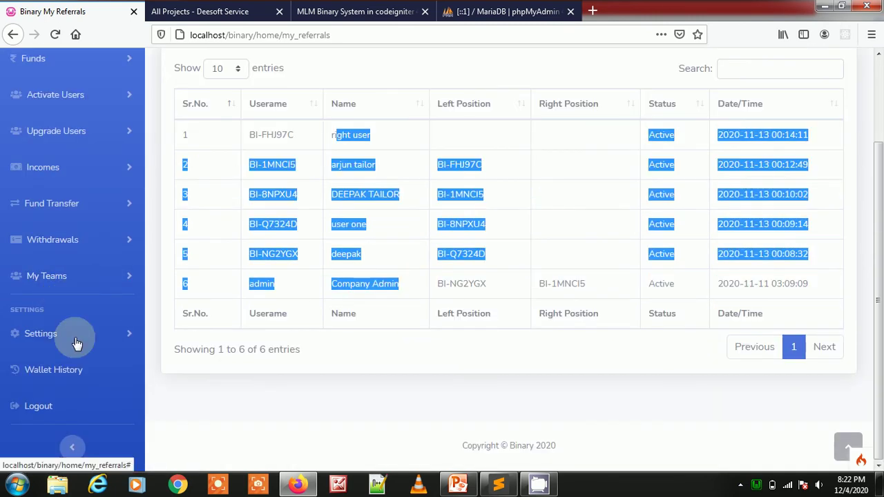
- Open the Manage Profile page from the Settings section
{"action": "left_click", "coordinate": [77, 338]}
{"action": "scroll", "coordinate": [55, 297], "scroll_direction": "down", "scroll_amount": 3}
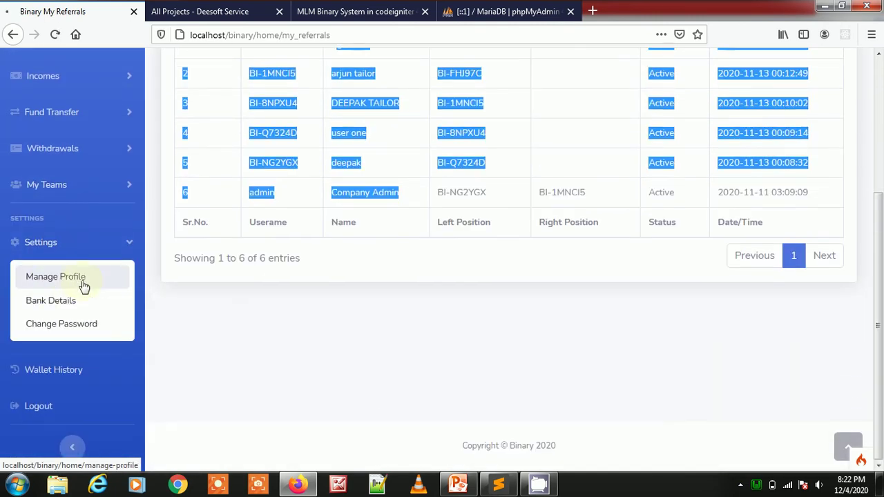
{"action": "left_click", "coordinate": [81, 283]}
- Collapse My Teams and expand Settings, bringing up the Bank Details link menu
{"action": "scroll", "coordinate": [371, 214], "scroll_direction": "down", "scroll_amount": 3}
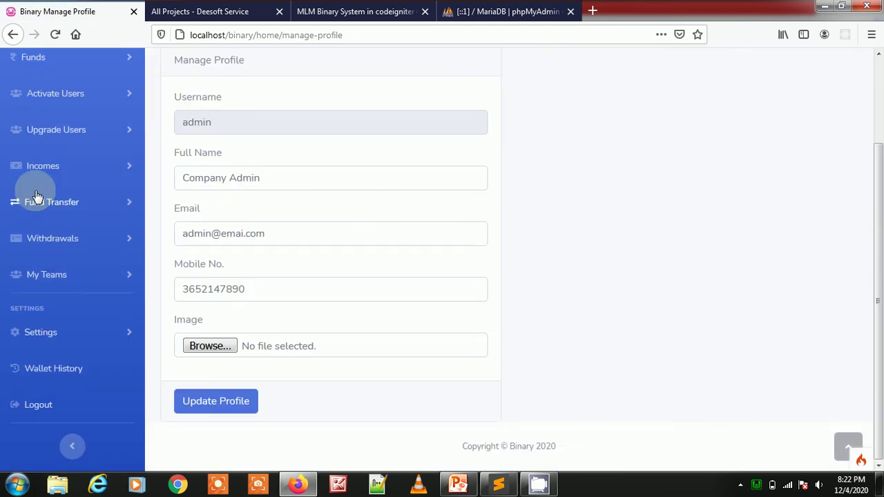
{"action": "left_click", "coordinate": [65, 274]}
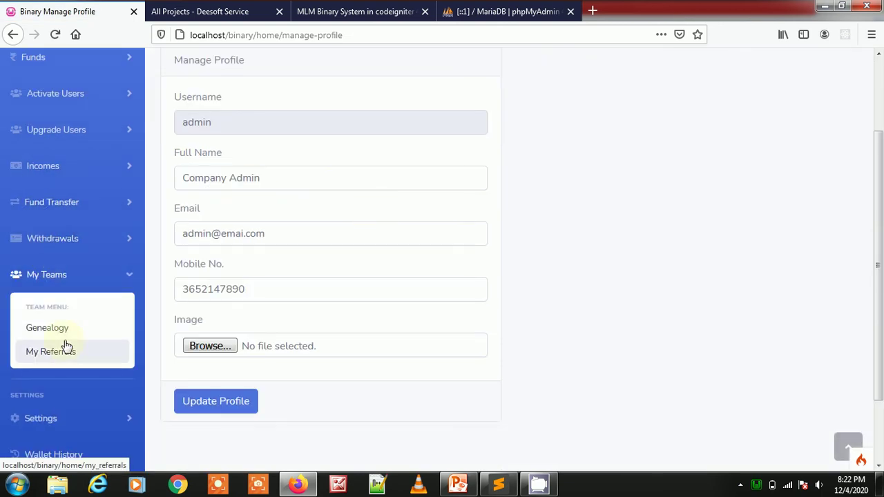
{"action": "left_click", "coordinate": [59, 276]}
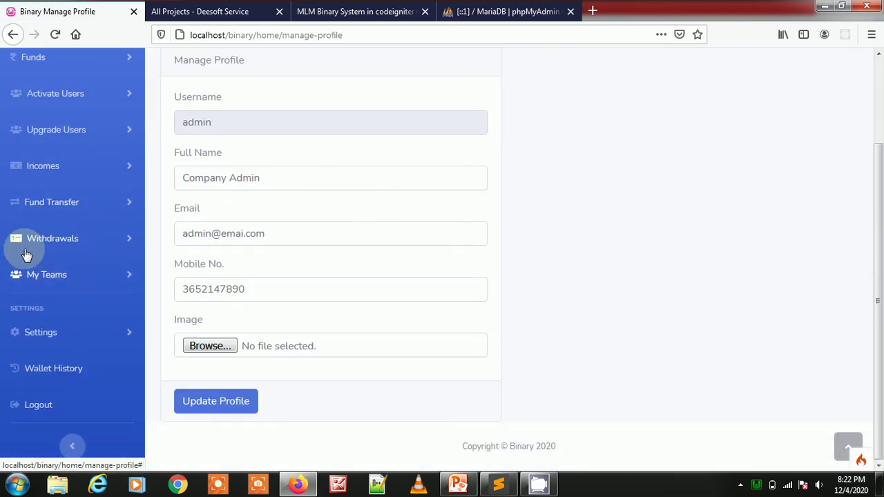
{"action": "left_click", "coordinate": [65, 331]}
{"action": "right_click", "coordinate": [69, 393]}
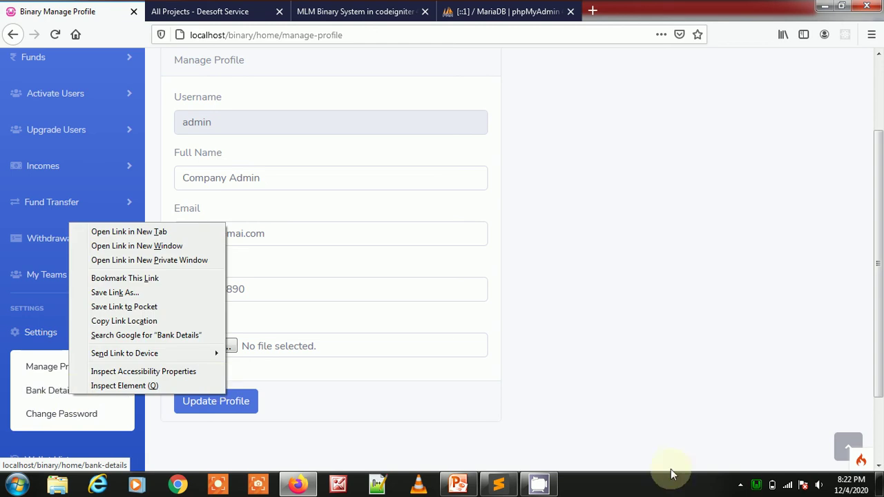
- Bring up the screen recorder from the system tray and minimize it
{"action": "left_click", "coordinate": [740, 485]}
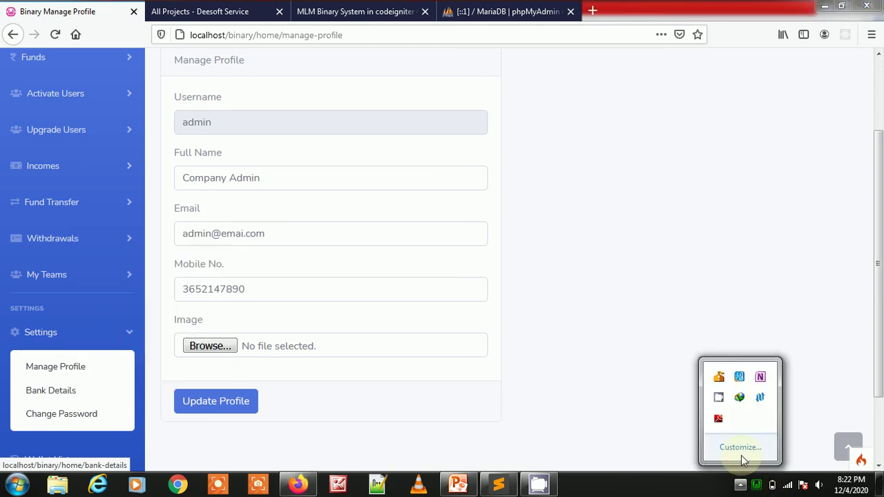
{"action": "left_click", "coordinate": [718, 397]}
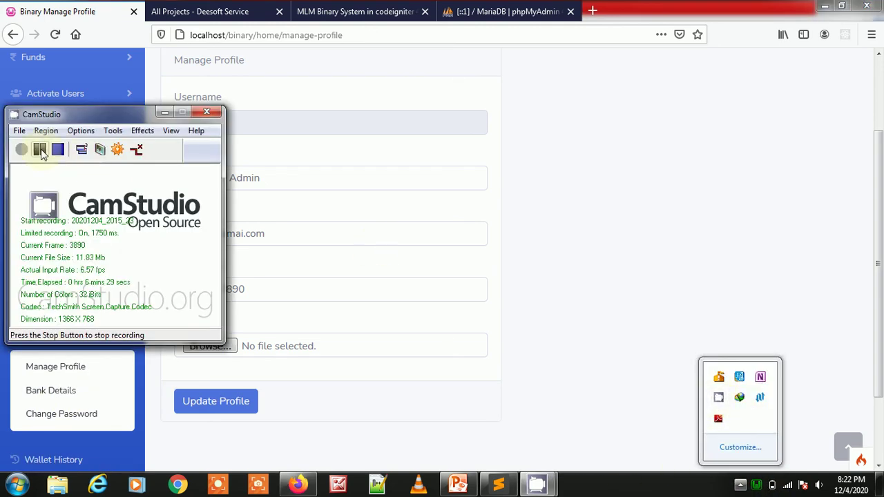
{"action": "left_click", "coordinate": [164, 111]}
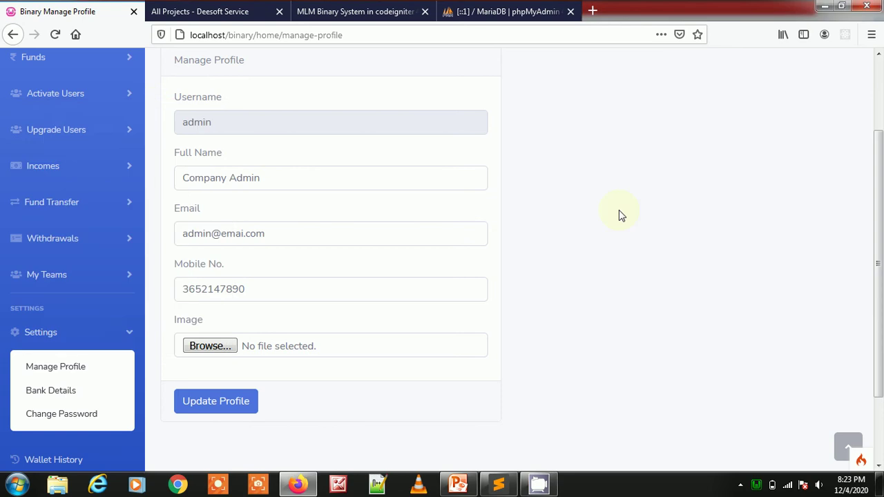
- Highlight the Manage Profile page title, then bring up the Bank Details link menu again
{"action": "scroll", "coordinate": [619, 215], "scroll_direction": "up", "scroll_amount": 3}
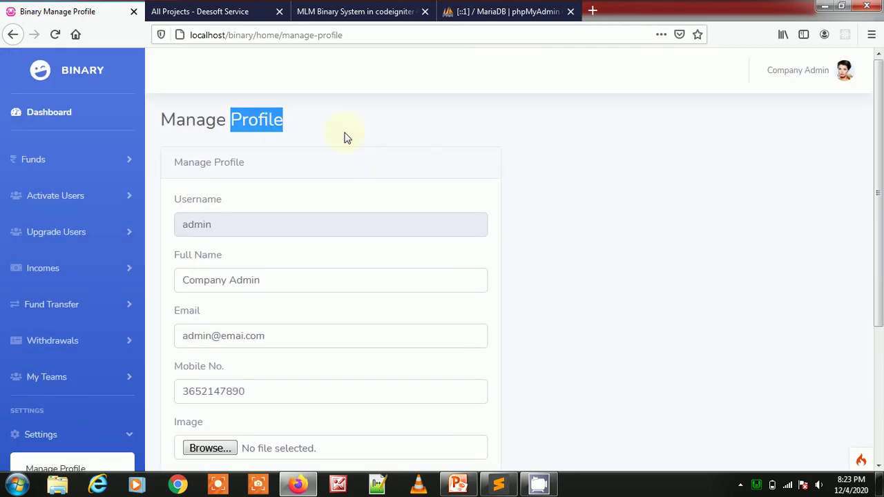
{"action": "triple_click", "coordinate": [351, 142]}
{"action": "scroll", "coordinate": [276, 145], "scroll_direction": "down", "scroll_amount": 5}
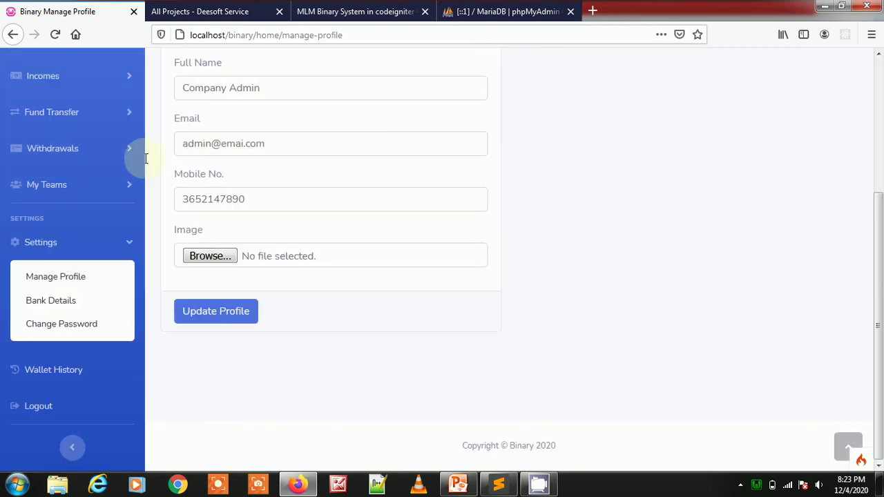
{"action": "right_click", "coordinate": [69, 306]}
- Open Bank Details in a new tab, review the SBI bank details, then close that tab
{"action": "left_click", "coordinate": [173, 72]}
{"action": "left_click", "coordinate": [225, 11]}
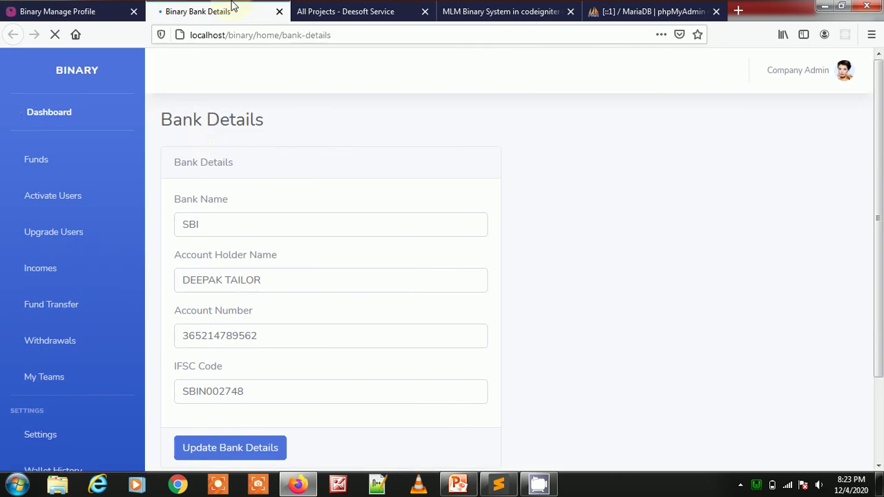
{"action": "left_click_drag", "start_coordinate": [160, 118], "coordinate": [337, 123]}
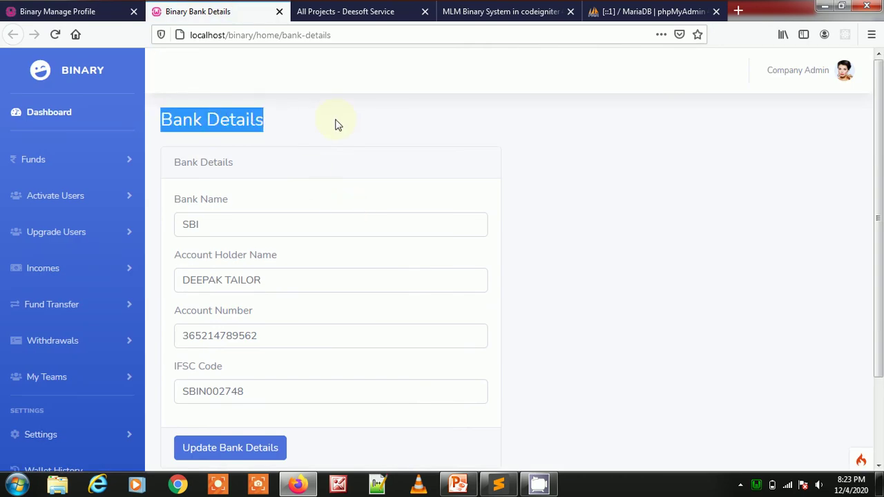
{"action": "scroll", "coordinate": [336, 124], "scroll_direction": "down", "scroll_amount": 3}
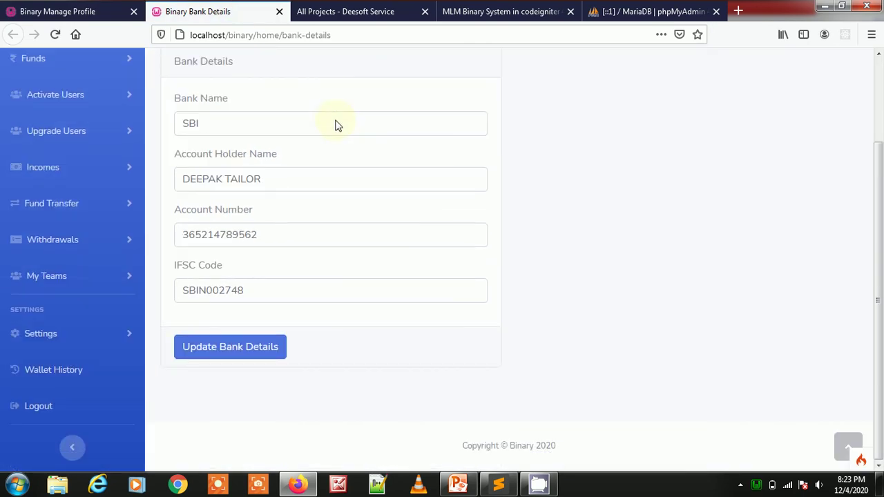
{"action": "left_click", "coordinate": [278, 13]}
- Open Change Password in a separate tab, view it, and close it again
{"action": "right_click", "coordinate": [62, 324]}
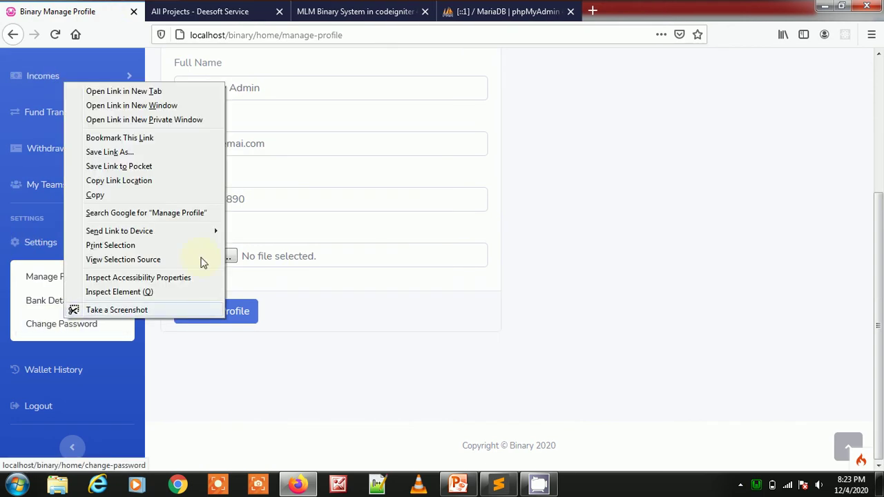
{"action": "left_click", "coordinate": [189, 91]}
{"action": "left_click", "coordinate": [260, 8]}
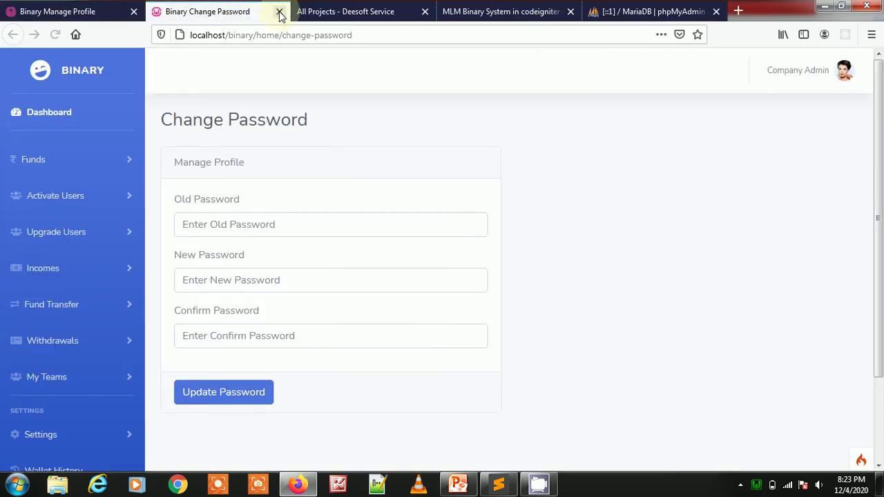
{"action": "left_click", "coordinate": [280, 13]}
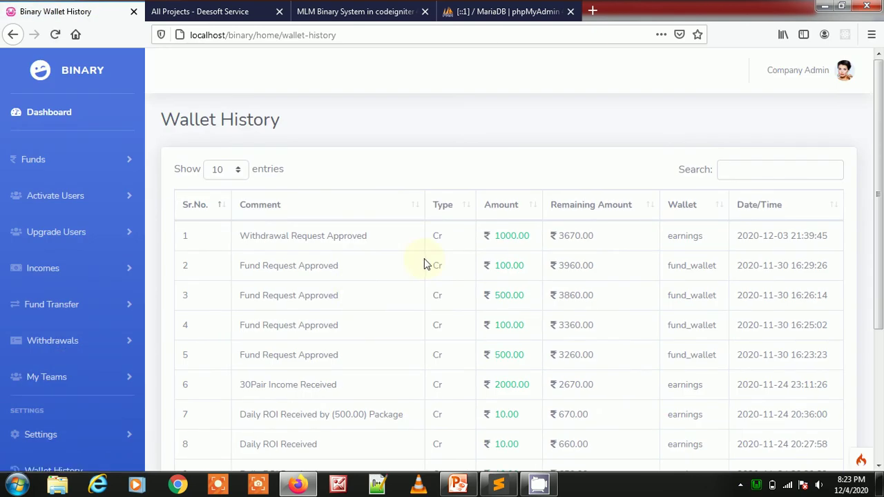
- Point out the 1000.00 and 100.00 wallet amounts, then jump to page 4 of the history
{"action": "double_click", "coordinate": [514, 235]}
{"action": "double_click", "coordinate": [519, 265]}
{"action": "scroll", "coordinate": [473, 262], "scroll_direction": "down", "scroll_amount": 3}
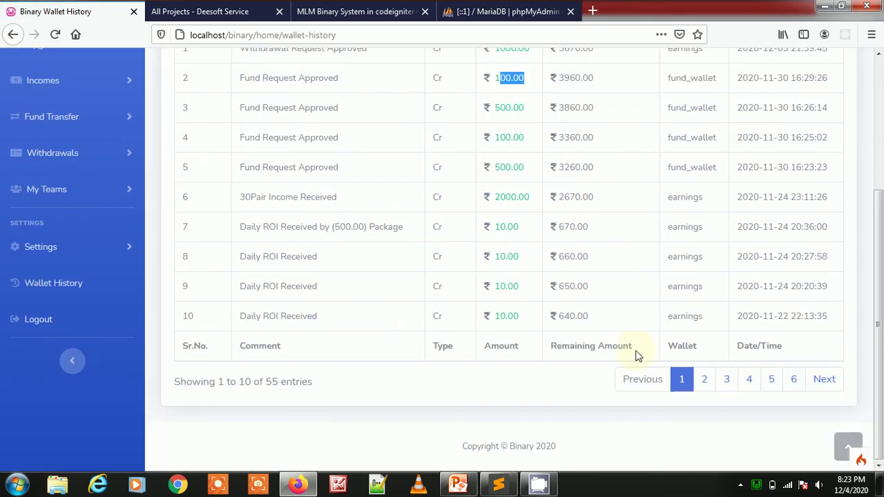
{"action": "left_click", "coordinate": [706, 382]}
{"action": "left_click", "coordinate": [751, 385]}
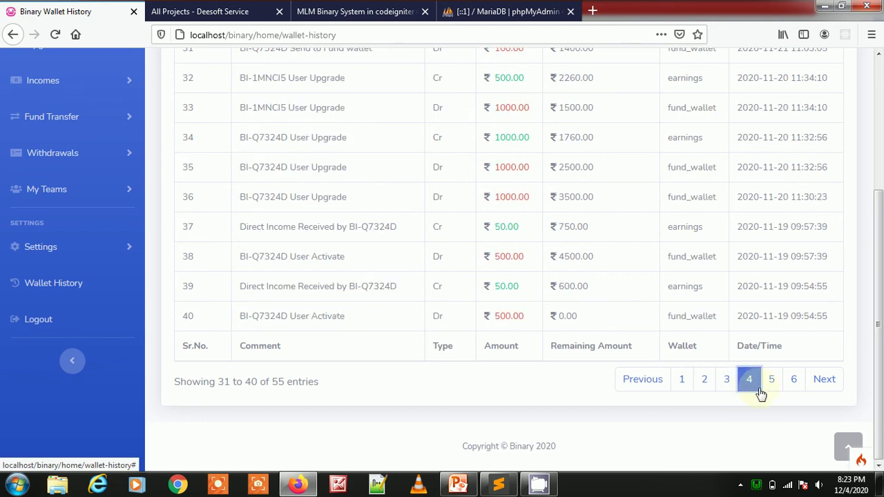
{"action": "scroll", "coordinate": [397, 178], "scroll_direction": "up", "scroll_amount": 4}
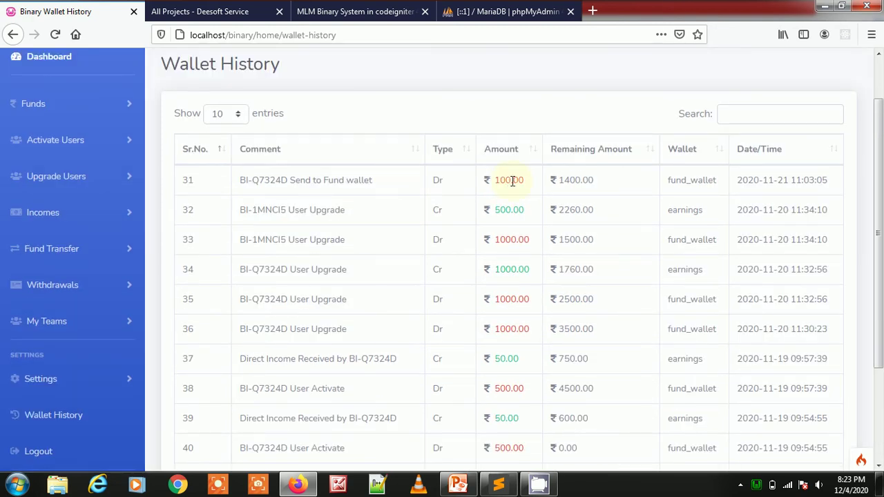
- Point out row 31's 1400.00 balance and fund_wallet, and row 32's 500.00 earnings wallet entry
{"action": "left_click_drag", "start_coordinate": [594, 181], "coordinate": [565, 177]}
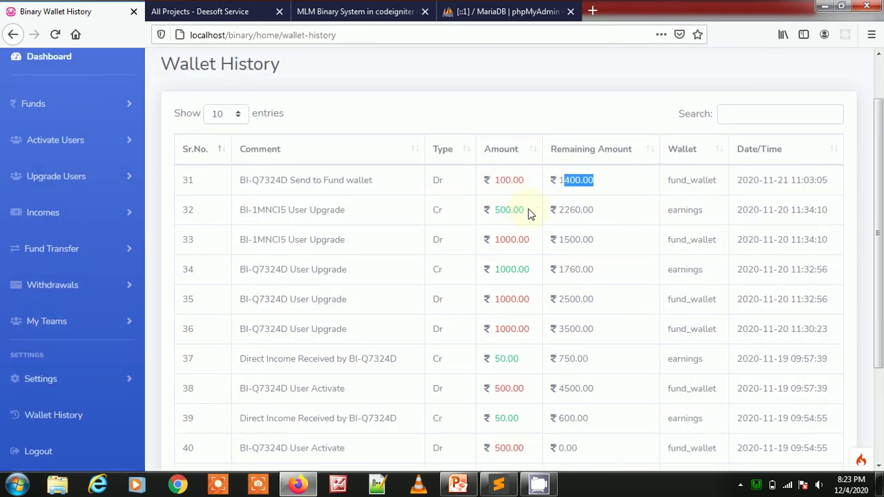
{"action": "left_click_drag", "start_coordinate": [489, 214], "coordinate": [557, 209]}
{"action": "left_click_drag", "start_coordinate": [710, 220], "coordinate": [668, 210]}
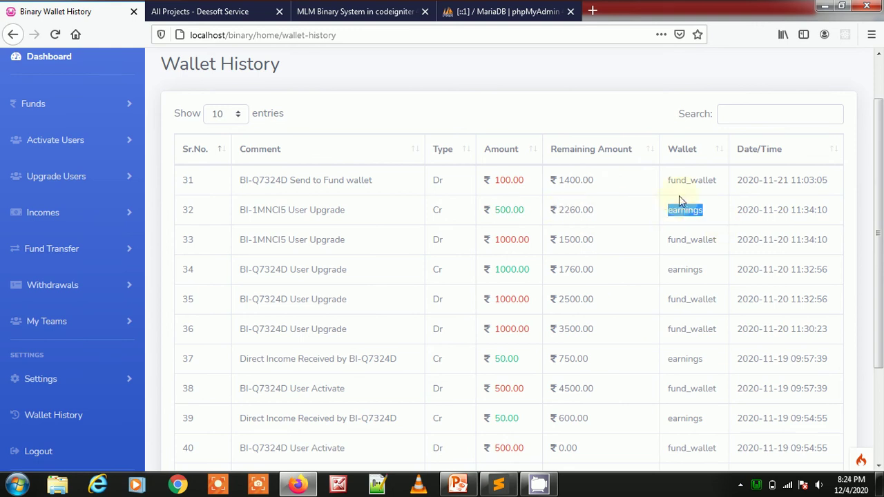
{"action": "left_click_drag", "start_coordinate": [666, 175], "coordinate": [725, 182]}
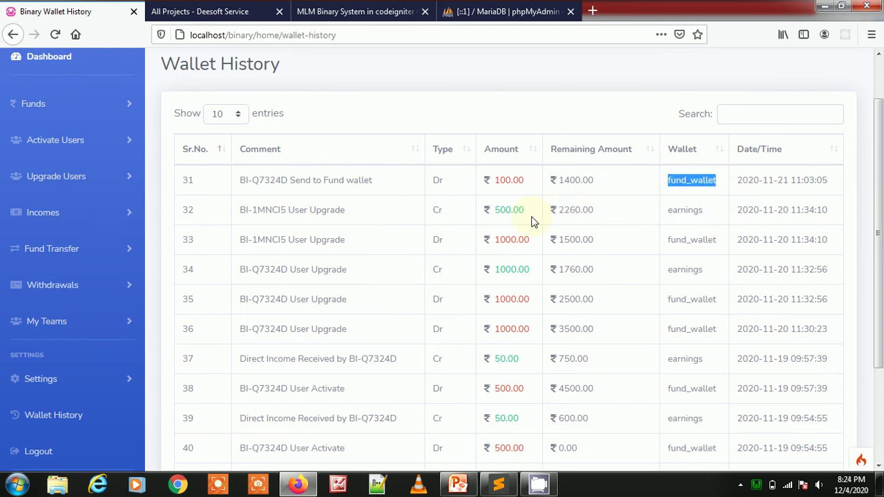
{"action": "scroll", "coordinate": [401, 276], "scroll_direction": "down", "scroll_amount": 2}
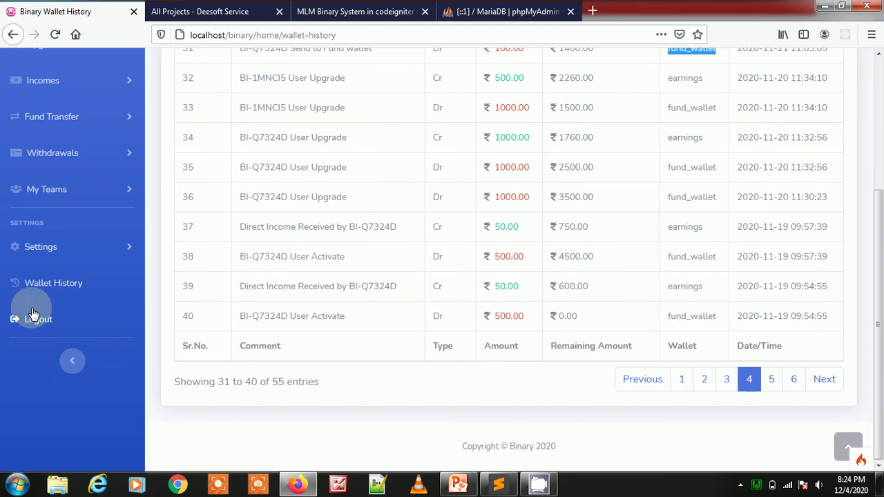
{"action": "scroll", "coordinate": [256, 197], "scroll_direction": "up", "scroll_amount": 3}
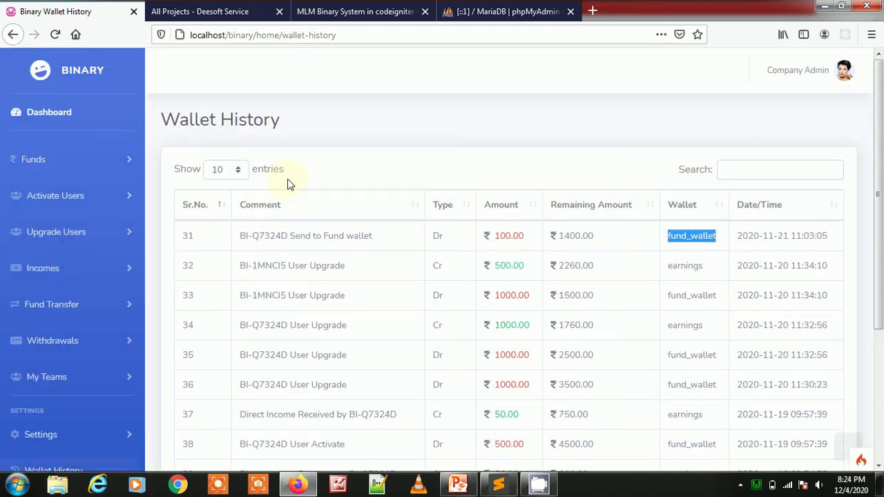
- Return to the dashboard and log out from the Company Admin menu
{"action": "left_click", "coordinate": [49, 114]}
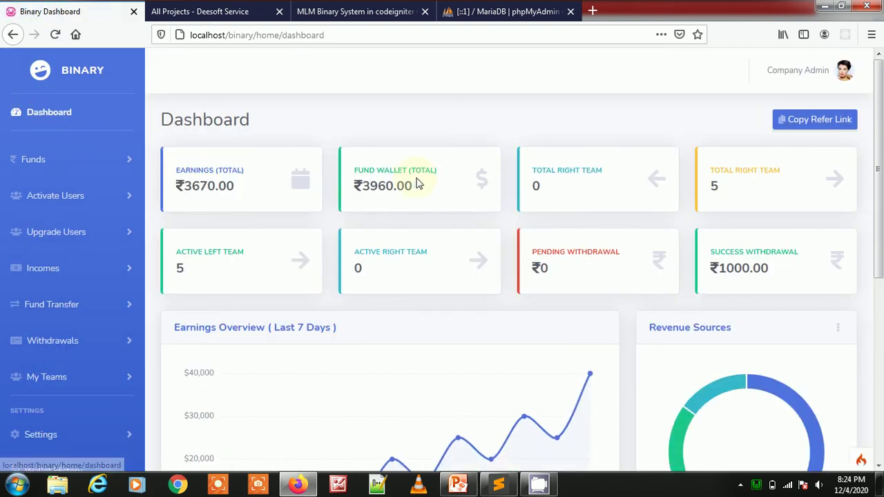
{"action": "left_click", "coordinate": [826, 74]}
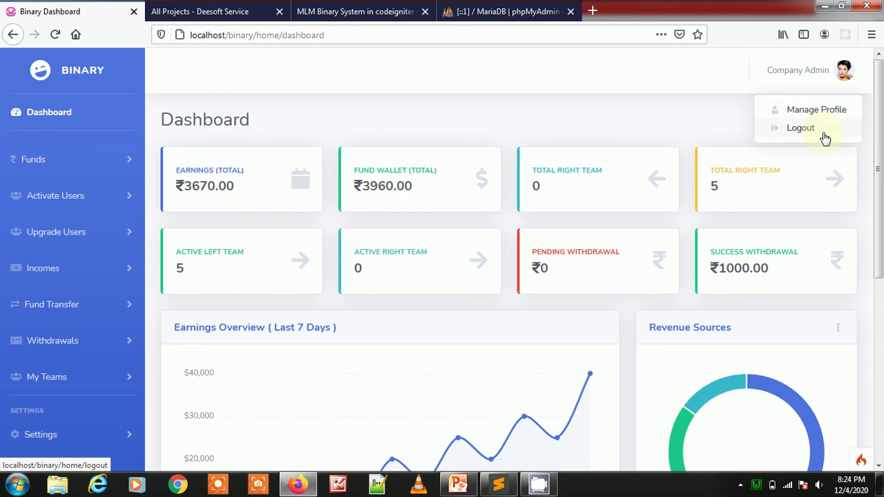
{"action": "left_click", "coordinate": [822, 131]}
{"action": "left_click", "coordinate": [278, 34]}
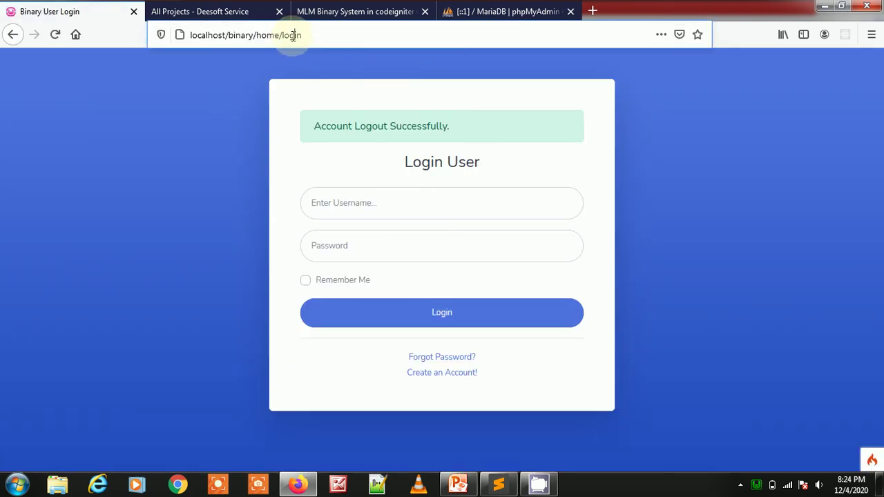
- Change the address to localhost/binary/admin/index and load the admin login page
{"action": "double_click", "coordinate": [266, 36]}
{"action": "type", "text": "admin"}
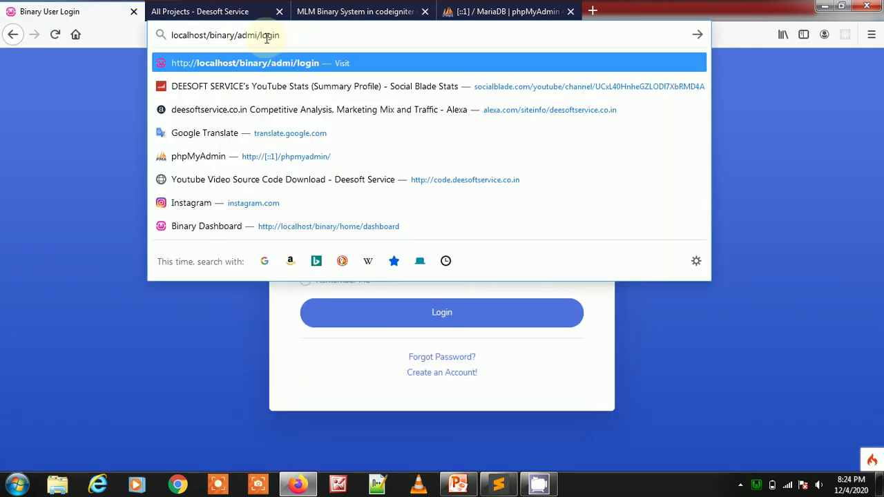
{"action": "type", "text": "/in"}
{"action": "key", "text": "BackSpace"}
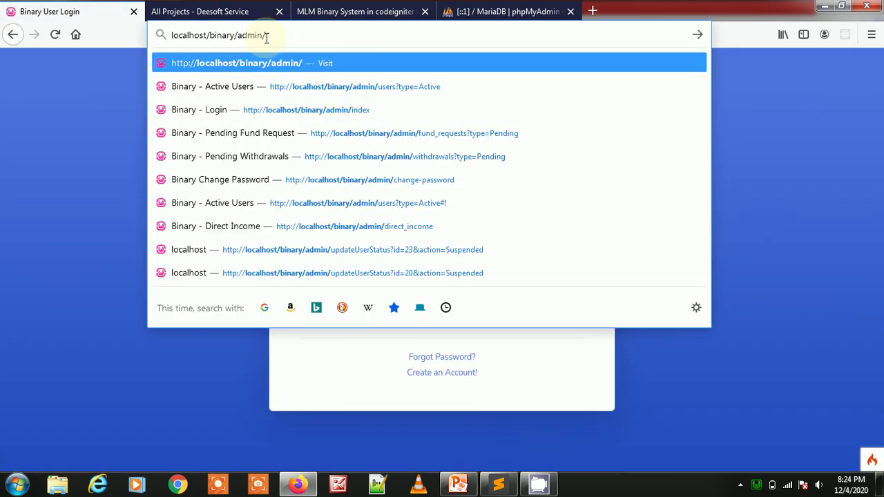
{"action": "type", "text": "index"}
{"action": "key", "text": "Return"}
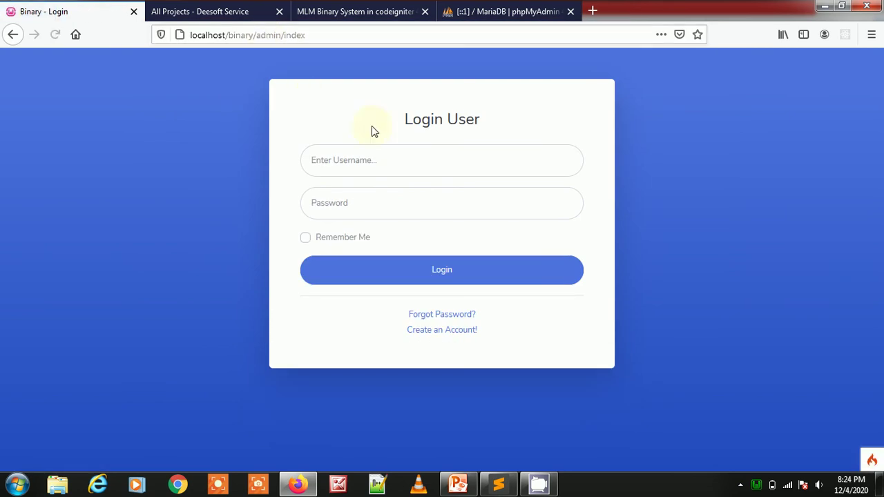
- Log in with the admin username and password, declining to save the login in the browser
{"action": "left_click", "coordinate": [414, 159]}
{"action": "type", "text": "dmin"}
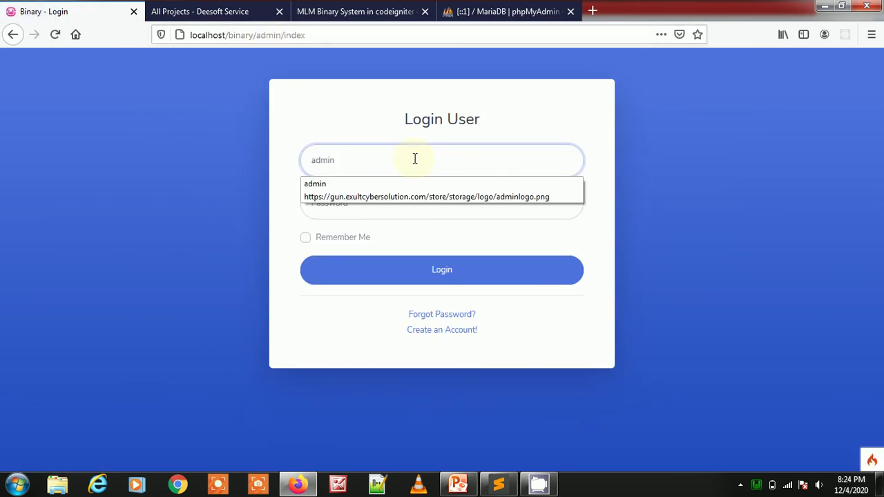
{"action": "key", "text": "Tab"}
{"action": "type", "text": "a"}
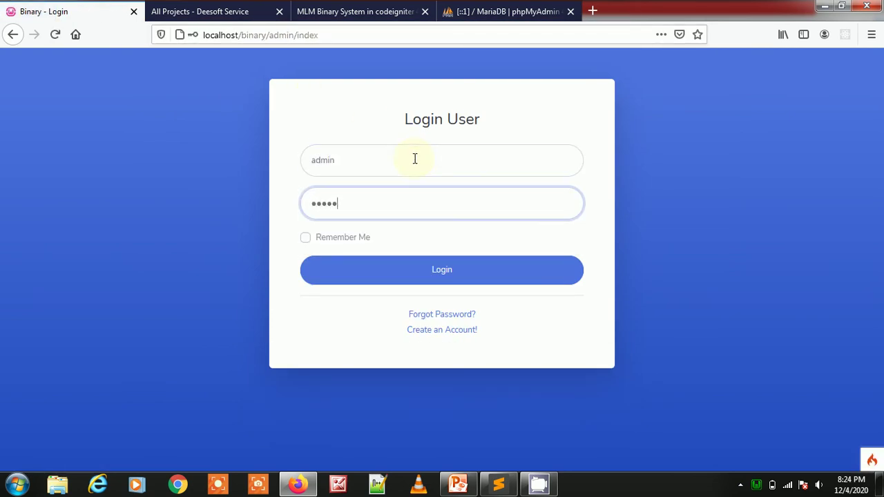
{"action": "left_click", "coordinate": [490, 270]}
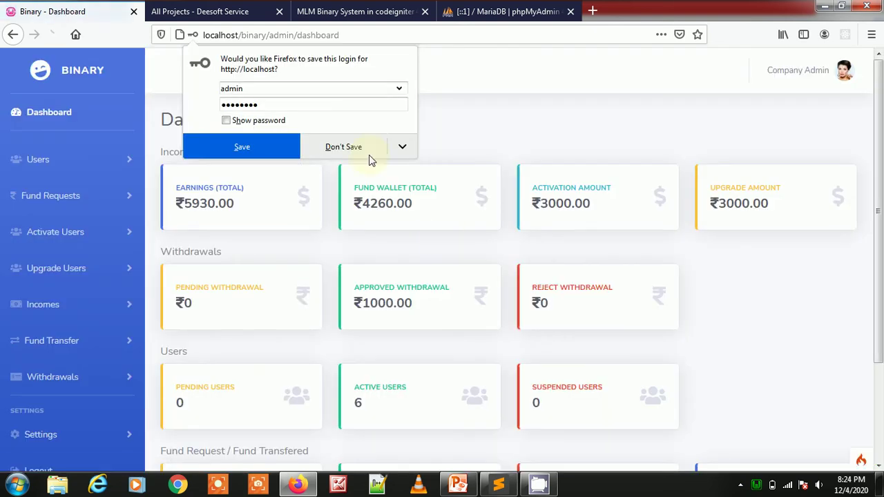
{"action": "left_click", "coordinate": [352, 147]}
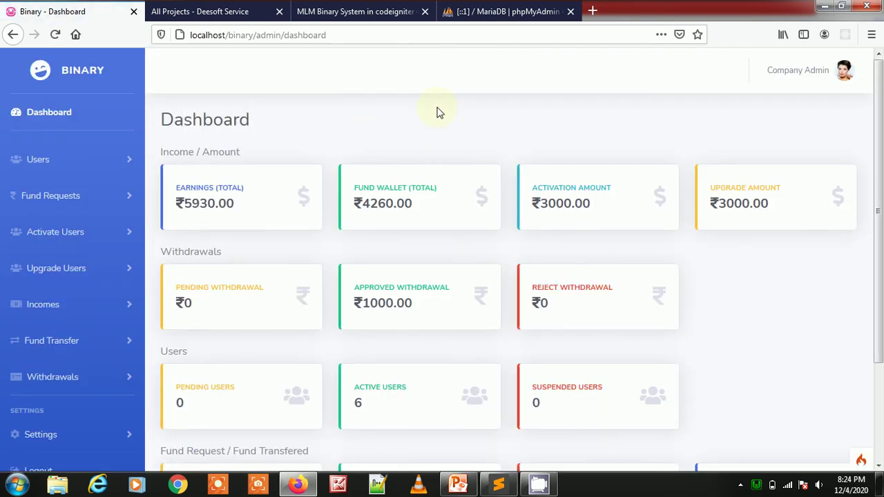
{"action": "double_click", "coordinate": [166, 118]}
{"action": "scroll", "coordinate": [501, 106], "scroll_direction": "down", "scroll_amount": 1}
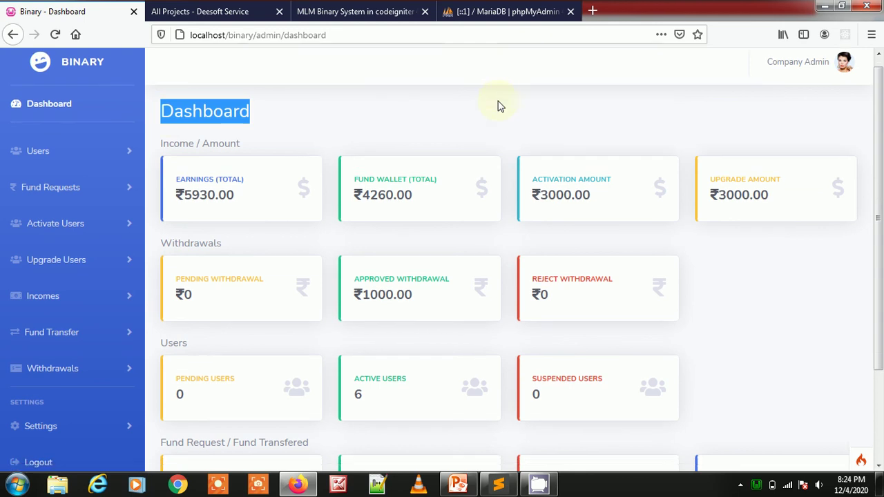
{"action": "scroll", "coordinate": [500, 107], "scroll_direction": "down", "scroll_amount": 2}
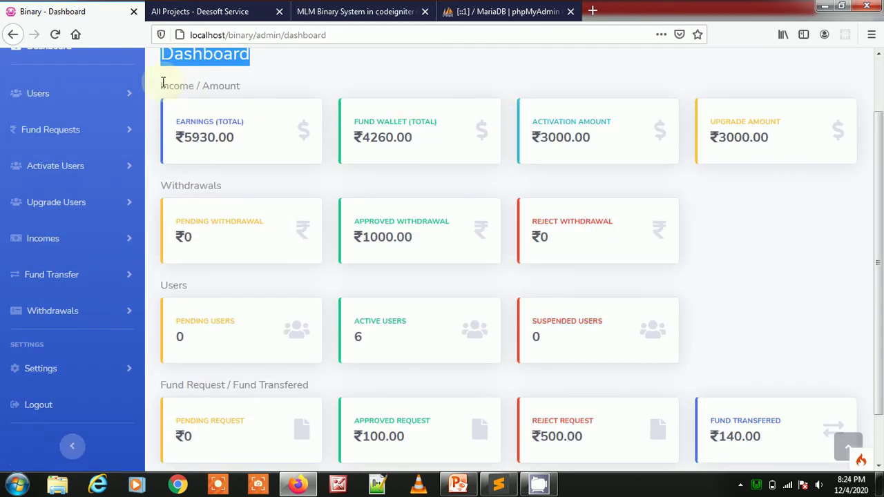
{"action": "left_click_drag", "start_coordinate": [163, 83], "coordinate": [293, 87]}
{"action": "left_click_drag", "start_coordinate": [185, 122], "coordinate": [267, 130]}
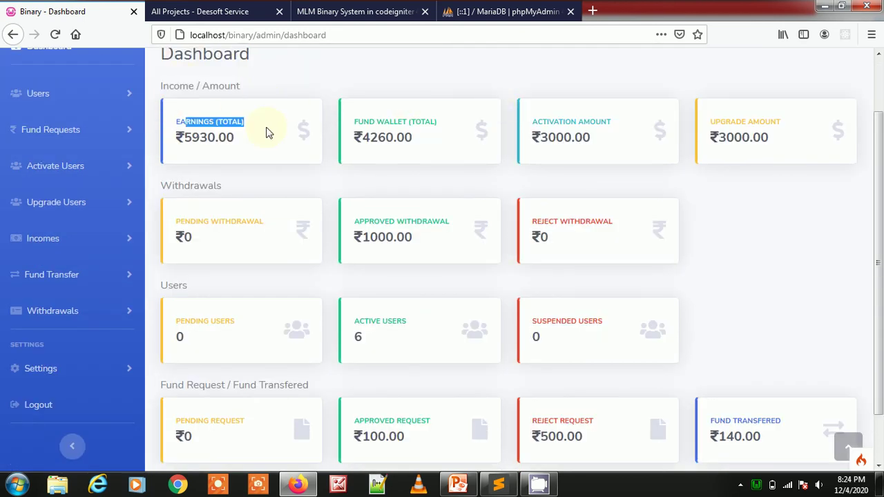
{"action": "left_click_drag", "start_coordinate": [370, 121], "coordinate": [423, 123]}
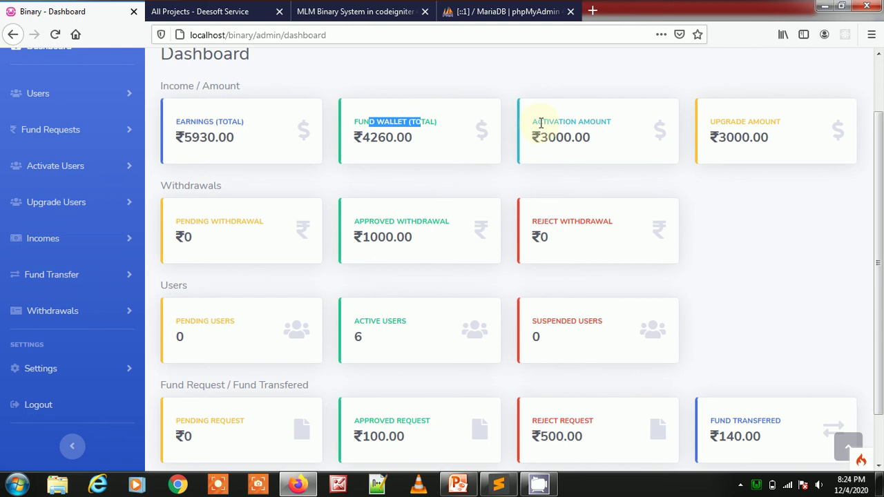
{"action": "left_click_drag", "start_coordinate": [533, 122], "coordinate": [606, 122]}
{"action": "left_click_drag", "start_coordinate": [724, 122], "coordinate": [781, 124]}
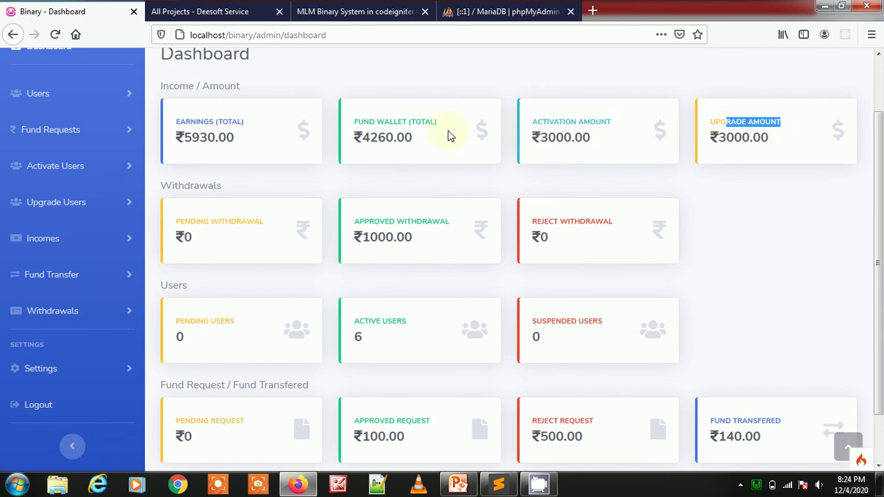
{"action": "left_click_drag", "start_coordinate": [163, 86], "coordinate": [271, 94]}
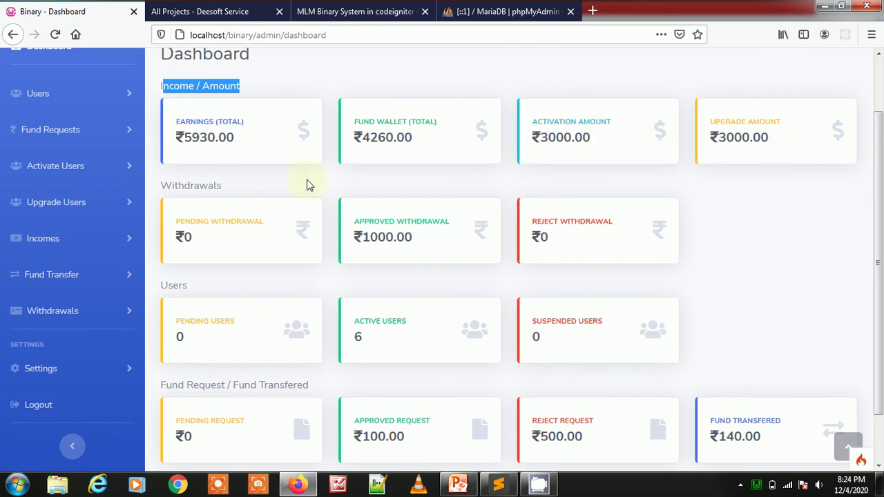
{"action": "left_click_drag", "start_coordinate": [172, 183], "coordinate": [261, 233]}
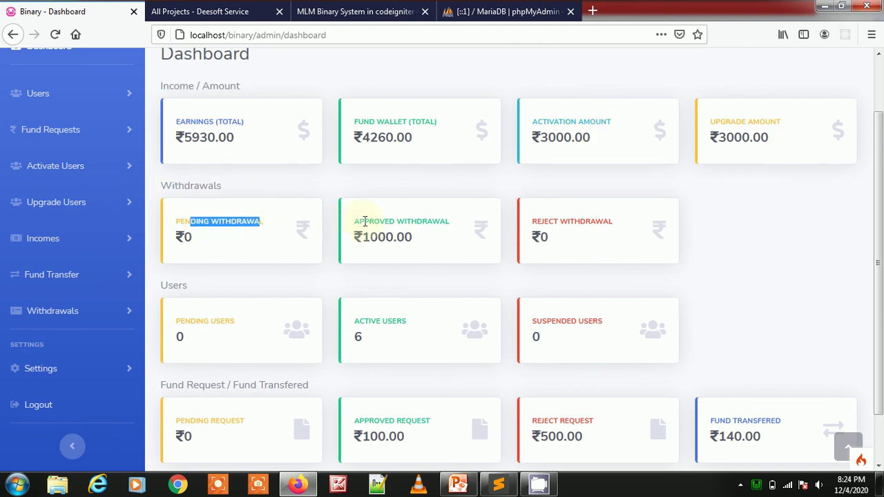
{"action": "left_click_drag", "start_coordinate": [365, 221], "coordinate": [467, 233]}
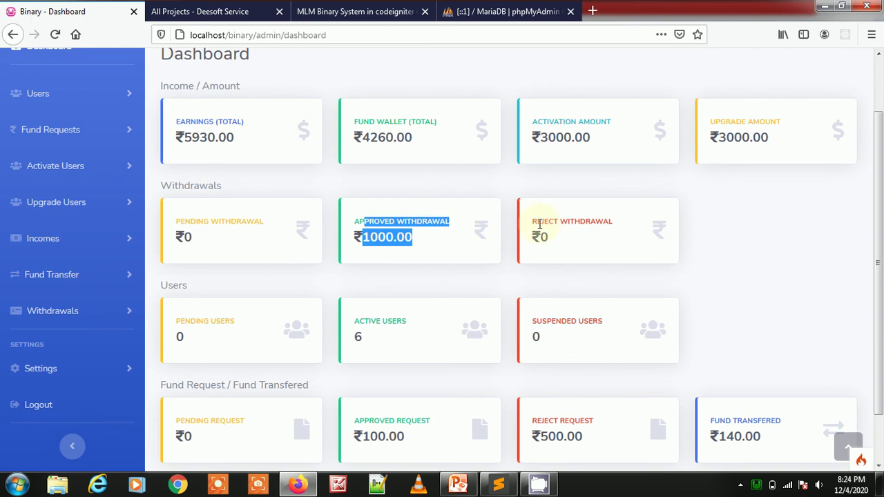
{"action": "left_click_drag", "start_coordinate": [538, 222], "coordinate": [615, 228]}
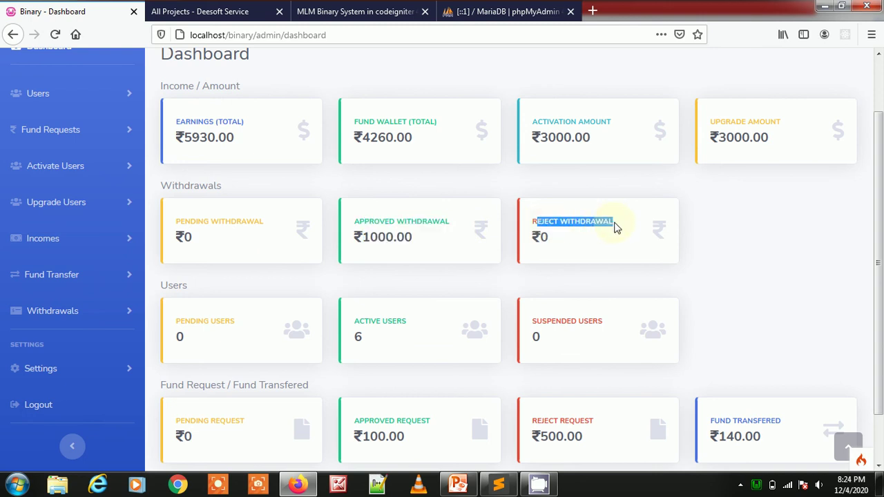
{"action": "scroll", "coordinate": [227, 197], "scroll_direction": "down", "scroll_amount": 2}
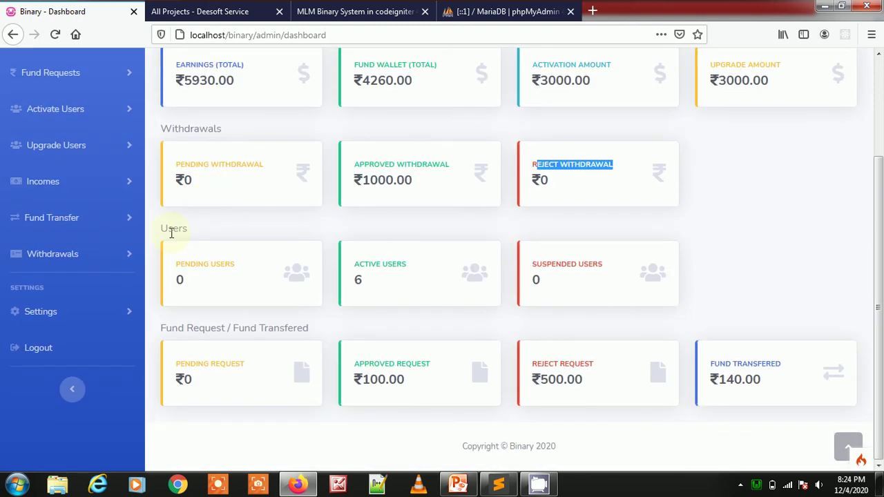
{"action": "left_click_drag", "start_coordinate": [171, 233], "coordinate": [206, 234]}
{"action": "left_click_drag", "start_coordinate": [179, 276], "coordinate": [200, 284]}
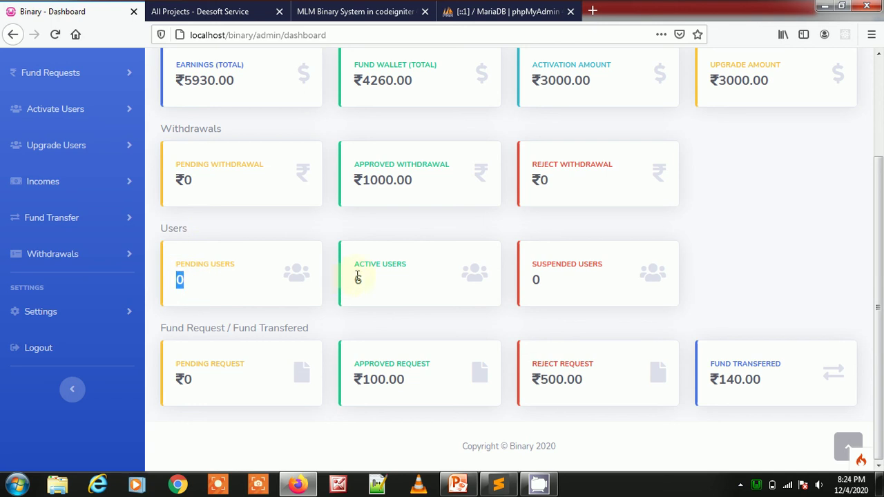
{"action": "left_click_drag", "start_coordinate": [357, 276], "coordinate": [376, 282]}
{"action": "left_click_drag", "start_coordinate": [544, 278], "coordinate": [532, 281]}
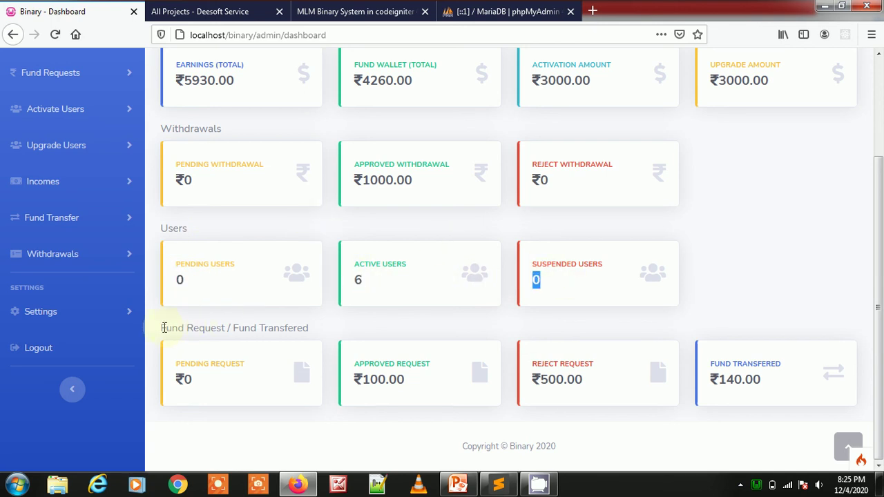
{"action": "left_click_drag", "start_coordinate": [164, 327], "coordinate": [353, 331]}
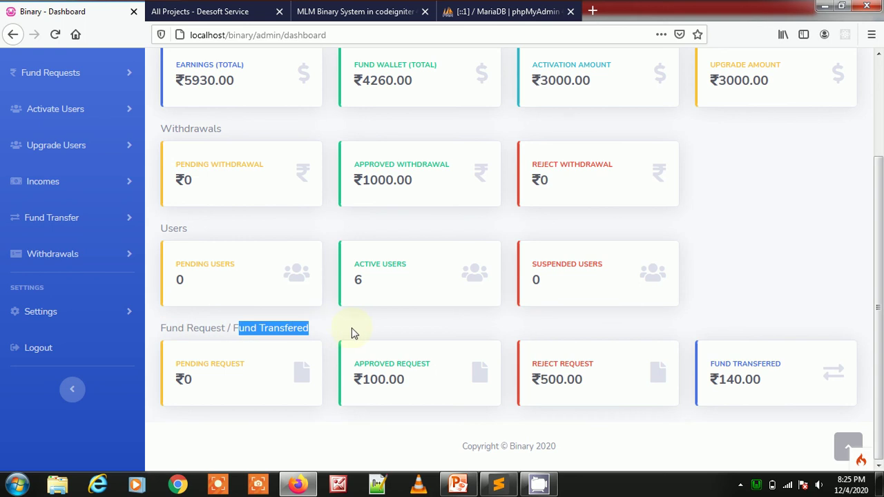
{"action": "left_click_drag", "start_coordinate": [179, 364], "coordinate": [190, 380]}
{"action": "double_click", "coordinate": [186, 379]}
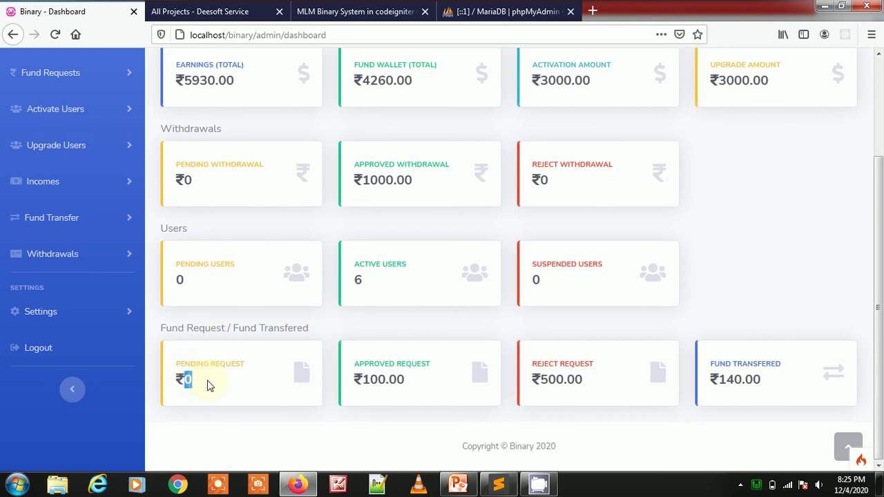
{"action": "left_click_drag", "start_coordinate": [361, 364], "coordinate": [432, 367]}
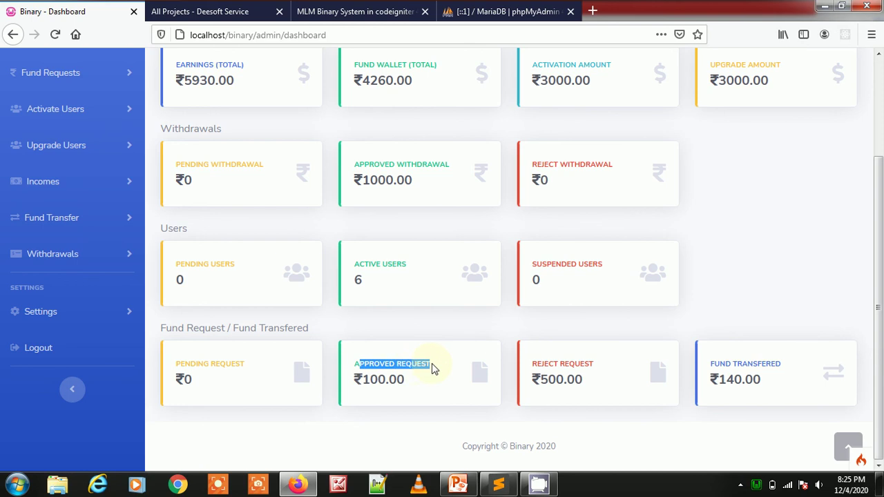
{"action": "left_click_drag", "start_coordinate": [370, 380], "coordinate": [419, 387]}
{"action": "left_click_drag", "start_coordinate": [550, 364], "coordinate": [594, 366]}
{"action": "left_click_drag", "start_coordinate": [739, 367], "coordinate": [775, 385]}
{"action": "left_click", "coordinate": [775, 386]}
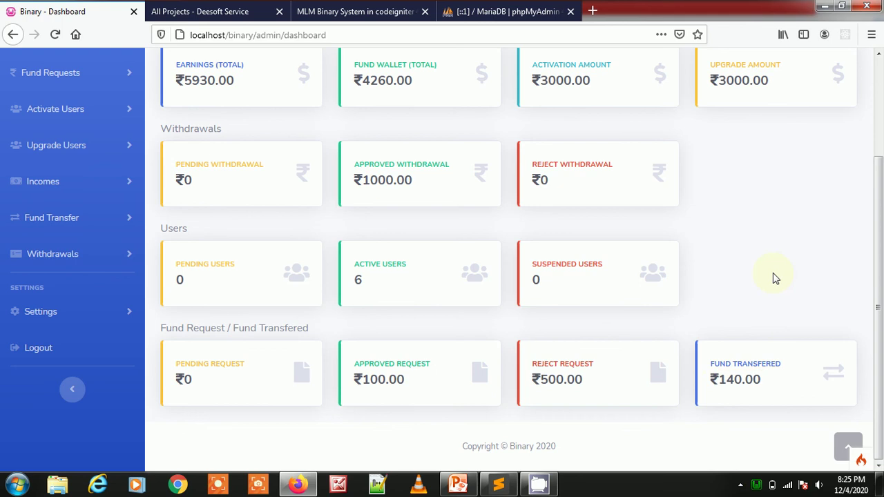
{"action": "scroll", "coordinate": [742, 262], "scroll_direction": "up", "scroll_amount": 3}
- Open Active, Pending and Suspended Users in background tabs and review the Active Users list
{"action": "left_click", "coordinate": [62, 169]}
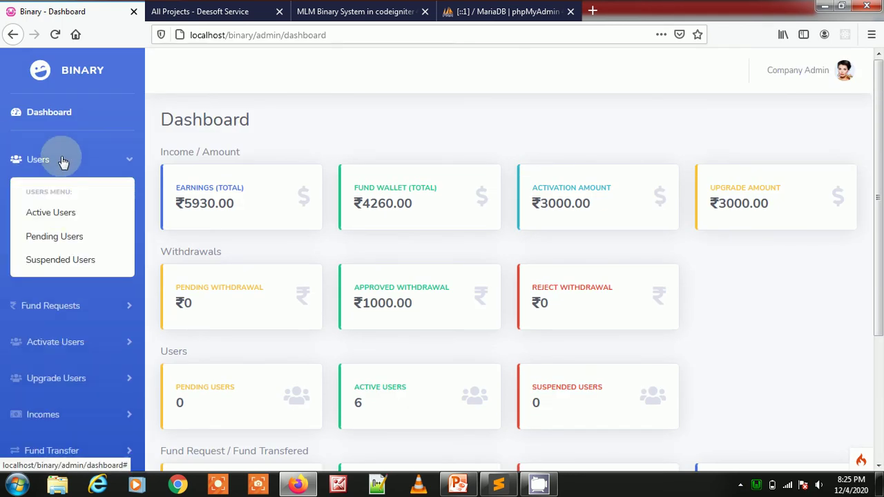
{"action": "middle_click", "coordinate": [59, 216]}
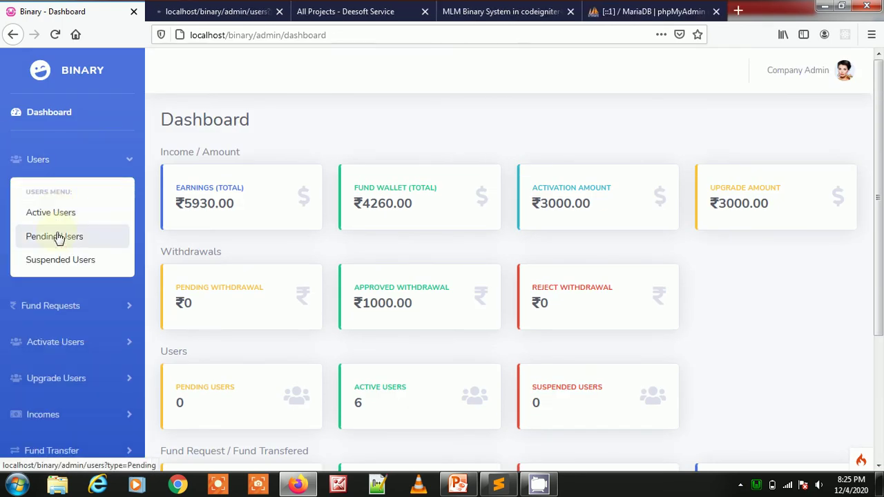
{"action": "middle_click", "coordinate": [57, 238]}
{"action": "middle_click", "coordinate": [62, 269]}
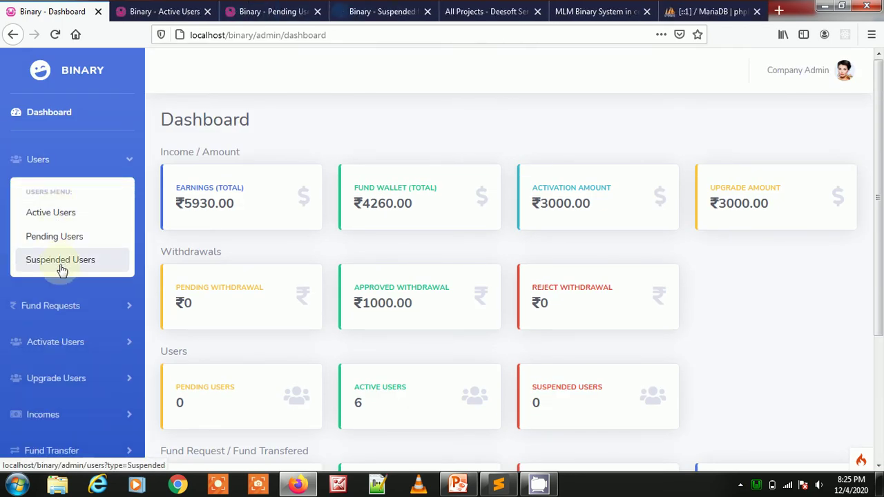
{"action": "left_click", "coordinate": [166, 11]}
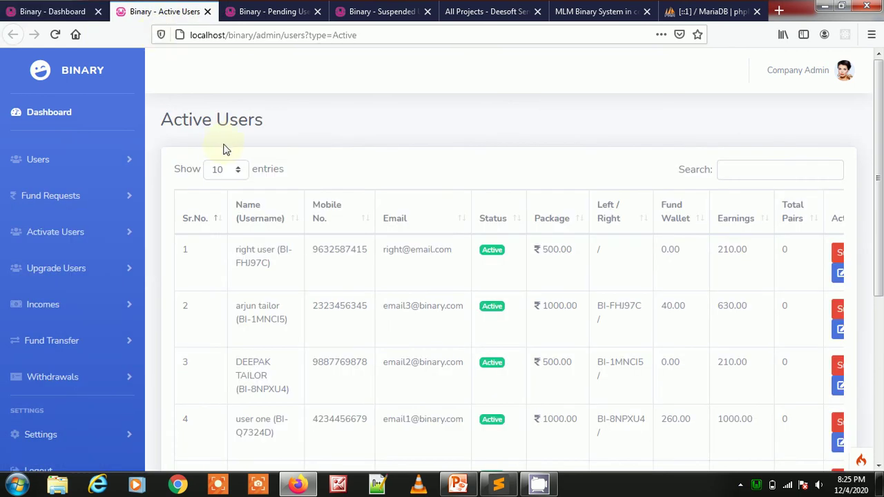
{"action": "scroll", "coordinate": [394, 217], "scroll_direction": "down", "scroll_amount": 5}
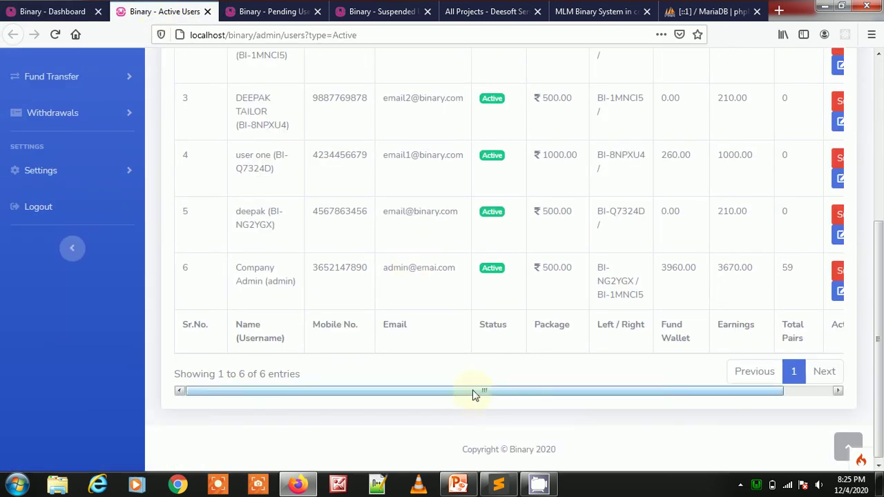
{"action": "left_click_drag", "start_coordinate": [474, 391], "coordinate": [532, 391]}
{"action": "scroll", "coordinate": [525, 340], "scroll_direction": "up", "scroll_amount": 5}
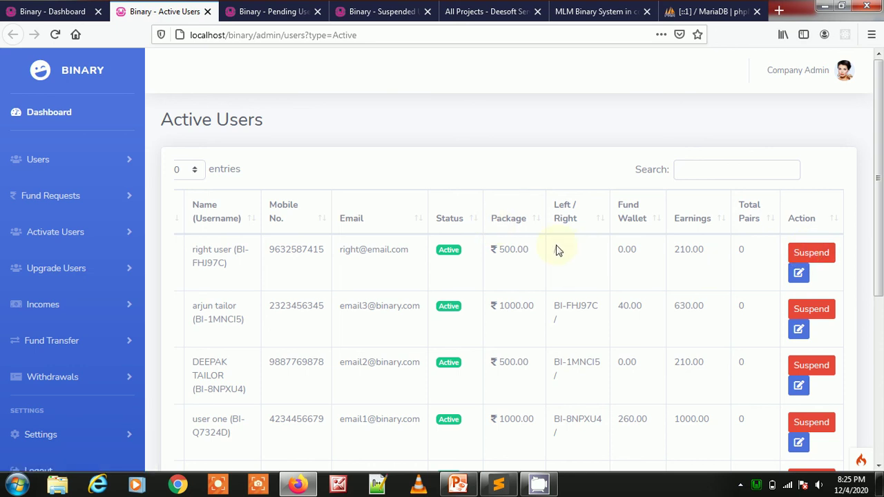
- Close Active Users, then glance at the Pending and Suspended Users pages and close each
{"action": "key", "text": "ctrl+w"}
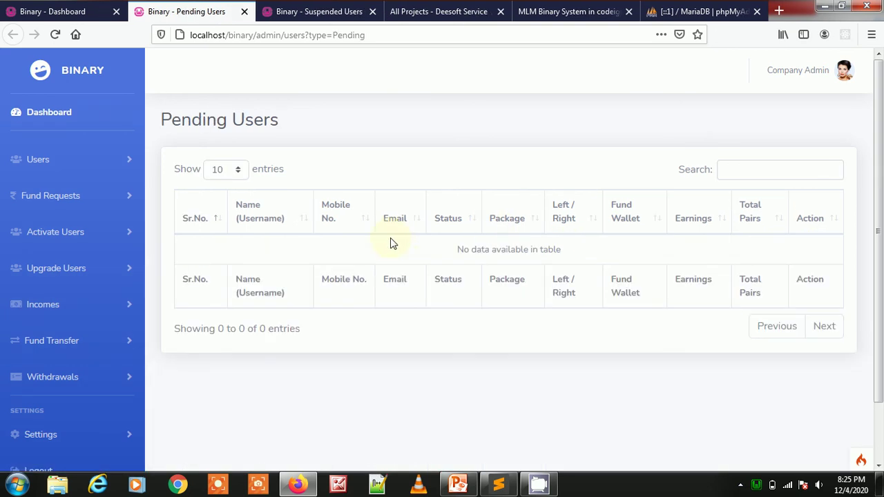
{"action": "left_click_drag", "start_coordinate": [191, 120], "coordinate": [390, 127]}
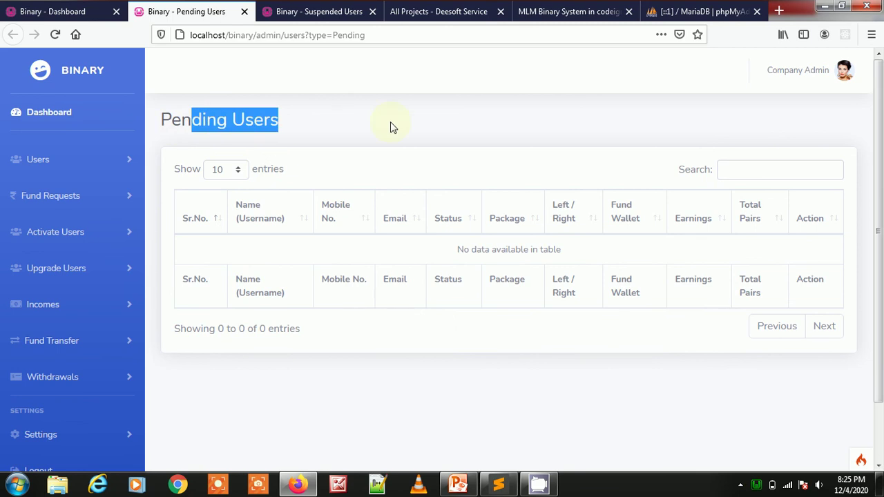
{"action": "key", "text": "ctrl+w"}
{"action": "left_click_drag", "start_coordinate": [159, 118], "coordinate": [328, 130]}
{"action": "key", "text": "ctrl+w"}
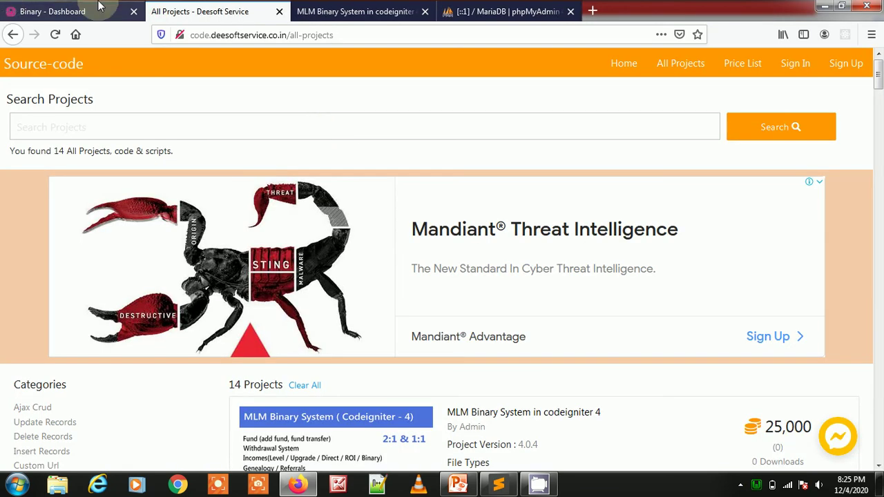
- Open the pending, approved and rejected fund request pages in background tabs
{"action": "left_click", "coordinate": [69, 11]}
{"action": "left_click", "coordinate": [107, 160]}
{"action": "left_click", "coordinate": [55, 197]}
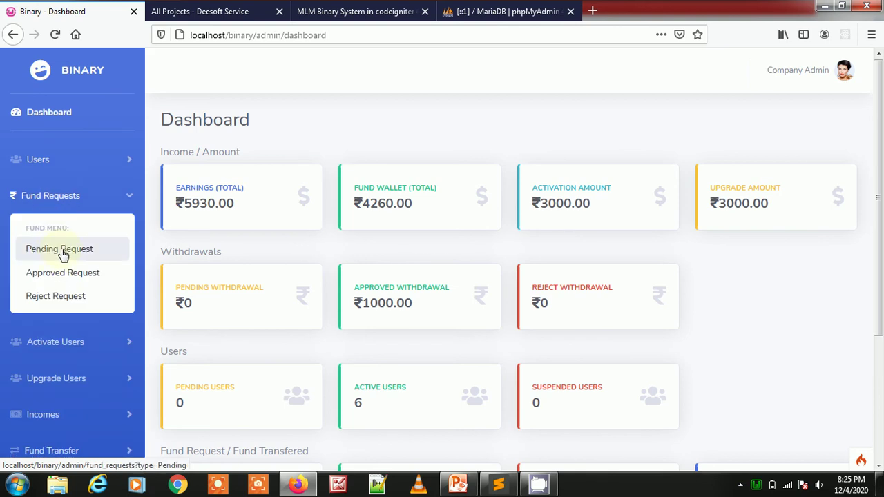
{"action": "middle_click", "coordinate": [62, 254]}
{"action": "middle_click", "coordinate": [62, 274]}
{"action": "middle_click", "coordinate": [55, 297]}
- Review the Pending page, then the approved NEFT request's date, closing both tabs
{"action": "key", "text": "ctrl+Tab"}
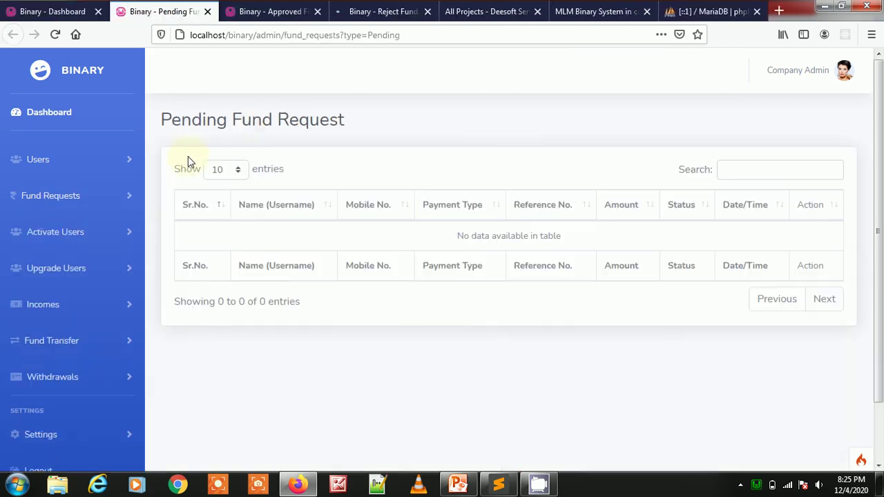
{"action": "left_click_drag", "start_coordinate": [181, 120], "coordinate": [450, 120]}
{"action": "key", "text": "ctrl+w"}
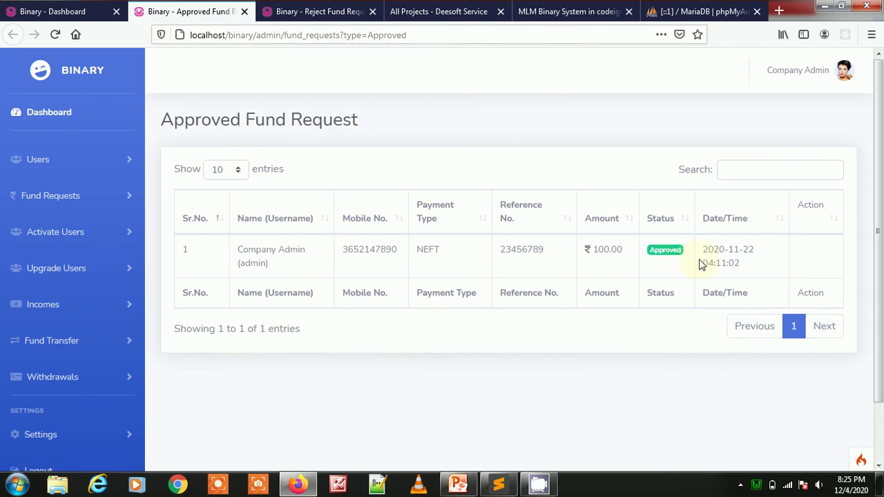
{"action": "left_click_drag", "start_coordinate": [702, 249], "coordinate": [734, 250]}
{"action": "left_click_drag", "start_coordinate": [420, 249], "coordinate": [612, 249]}
{"action": "key", "text": "ctrl+w"}
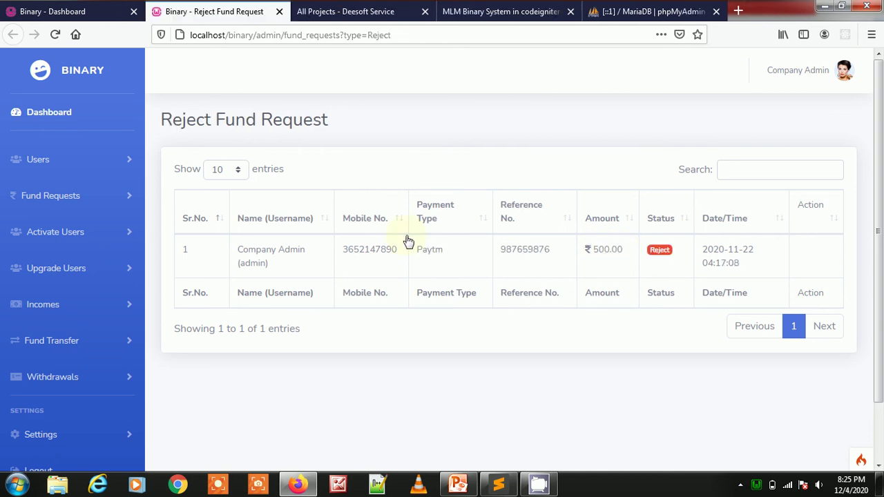
- Inspect the rejected Paytm request's reference number, 500.00 amount and requester, then close it
{"action": "left_click_drag", "start_coordinate": [461, 254], "coordinate": [416, 252]}
{"action": "left_click_drag", "start_coordinate": [517, 250], "coordinate": [539, 250]}
{"action": "left_click_drag", "start_coordinate": [617, 251], "coordinate": [582, 252]}
{"action": "left_click", "coordinate": [662, 247]}
{"action": "triple_click", "coordinate": [278, 269]}
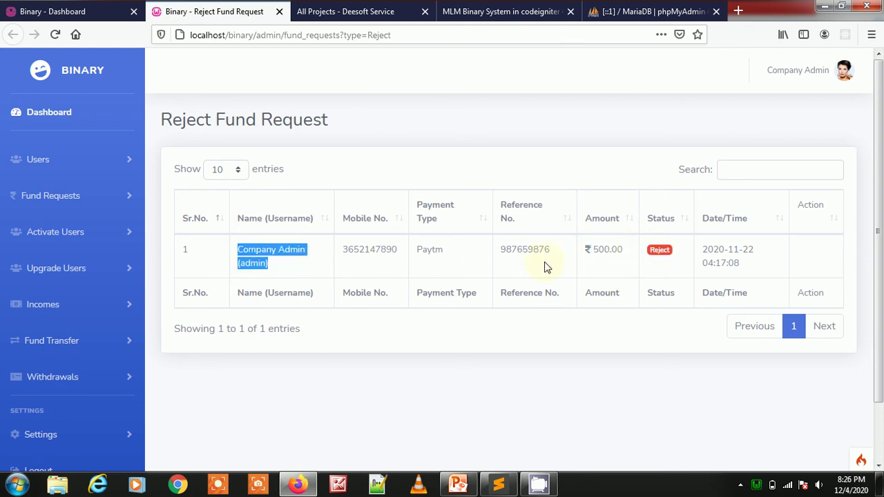
{"action": "key", "text": "ctrl+w"}
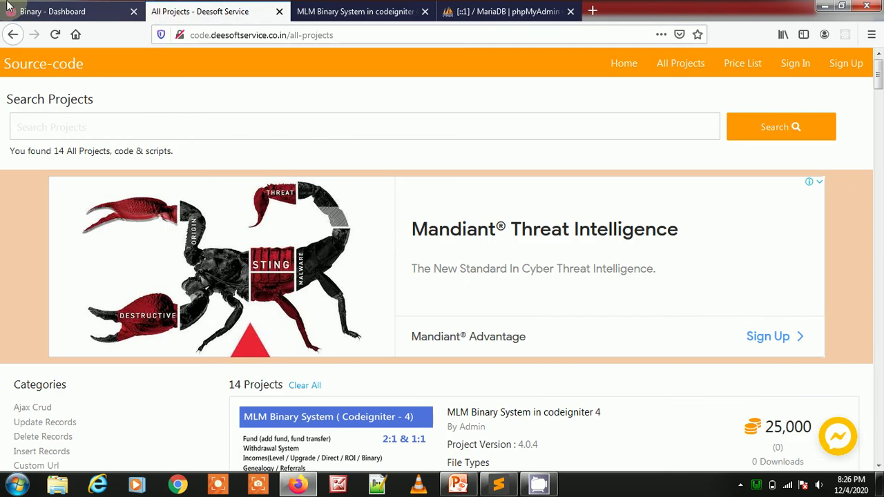
- Collapse Fund Requests and open the Activate Users page in a new tab
{"action": "left_click", "coordinate": [49, 12]}
{"action": "left_click", "coordinate": [69, 197]}
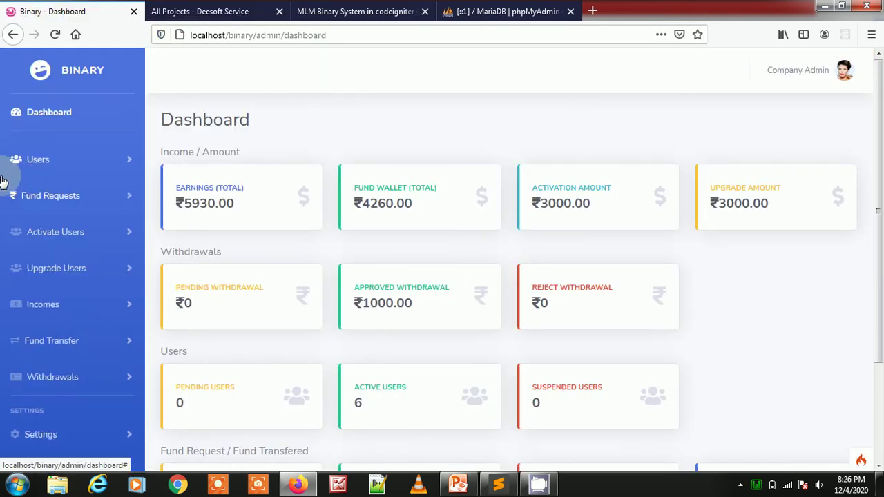
{"action": "scroll", "coordinate": [14, 183], "scroll_direction": "down", "scroll_amount": 2}
{"action": "left_click", "coordinate": [93, 169]}
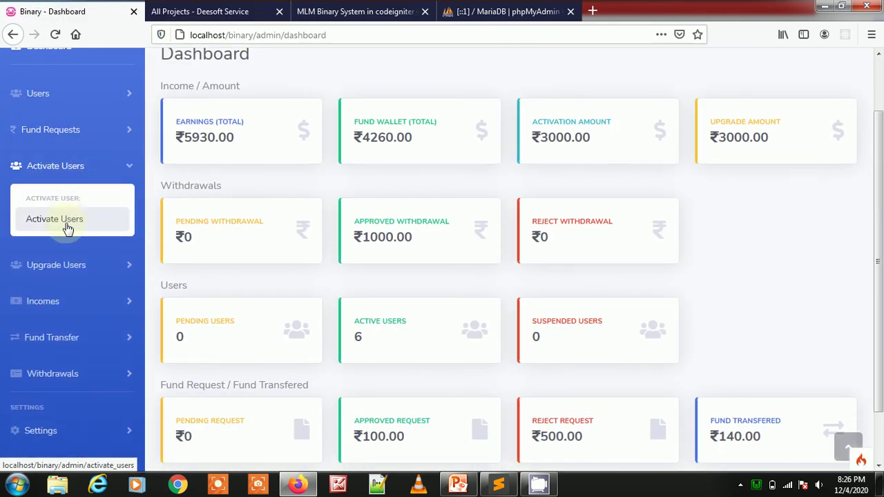
{"action": "middle_click", "coordinate": [64, 221]}
{"action": "left_click", "coordinate": [221, 11]}
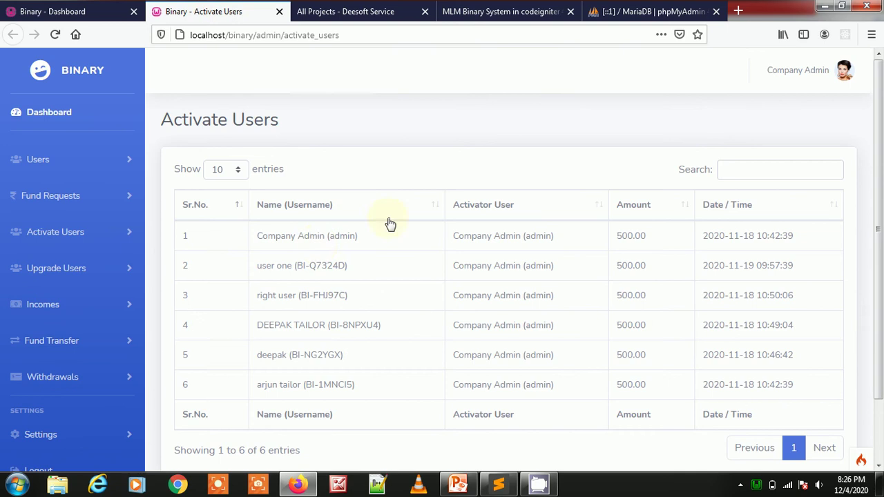
- Highlight the activated users' names, activators and 500.00 amounts, then close the tab
{"action": "left_click_drag", "start_coordinate": [263, 238], "coordinate": [361, 233]}
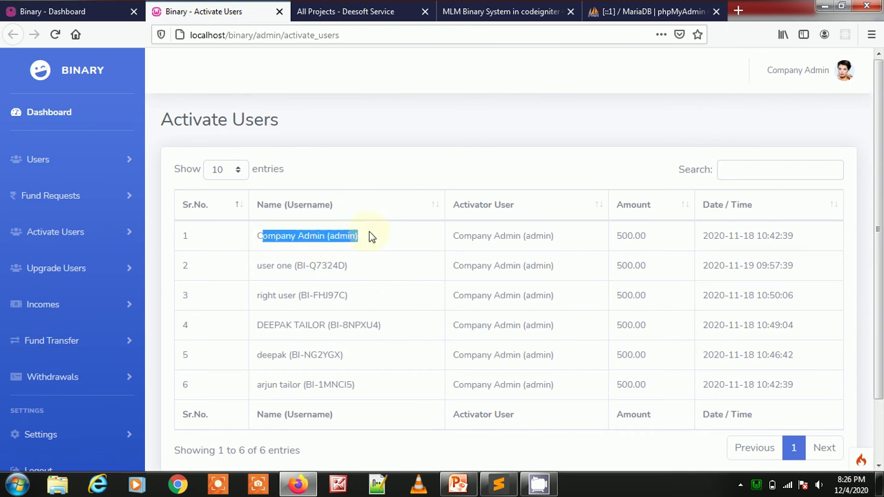
{"action": "left_click_drag", "start_coordinate": [454, 236], "coordinate": [591, 246]}
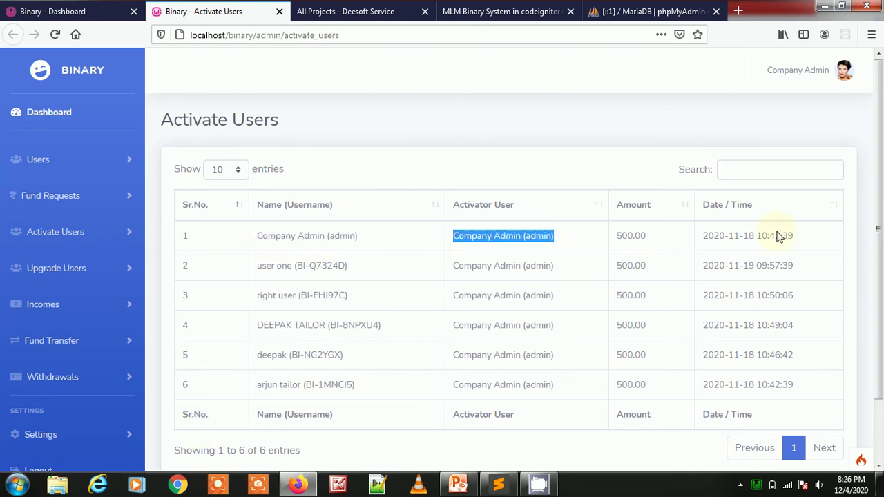
{"action": "double_click", "coordinate": [638, 237]}
{"action": "left_click_drag", "start_coordinate": [621, 267], "coordinate": [645, 276]}
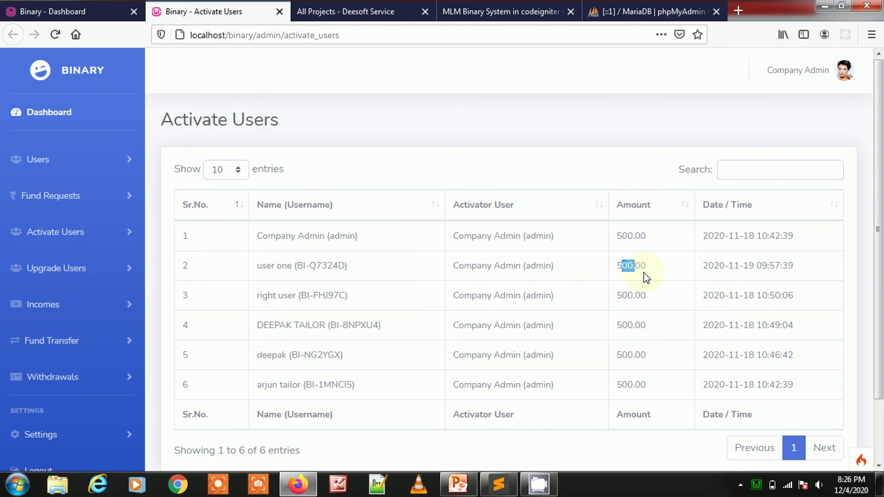
{"action": "left_click_drag", "start_coordinate": [266, 290], "coordinate": [353, 302]}
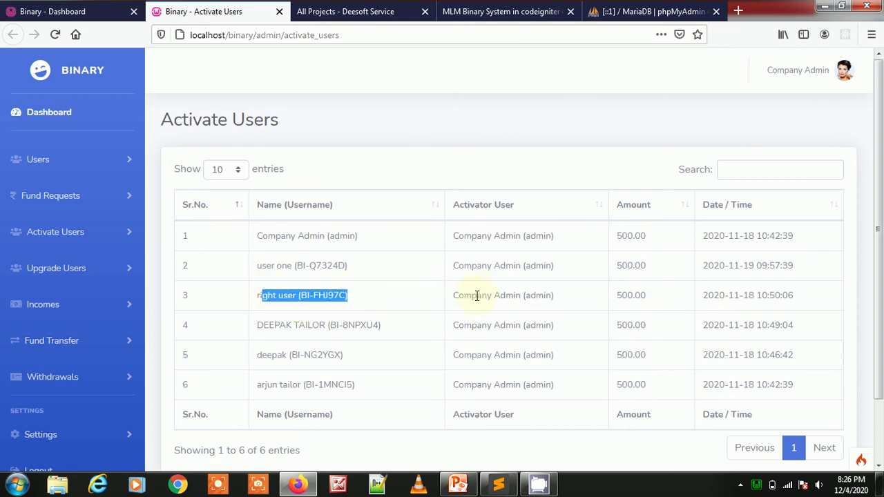
{"action": "left_click_drag", "start_coordinate": [453, 298], "coordinate": [545, 299]}
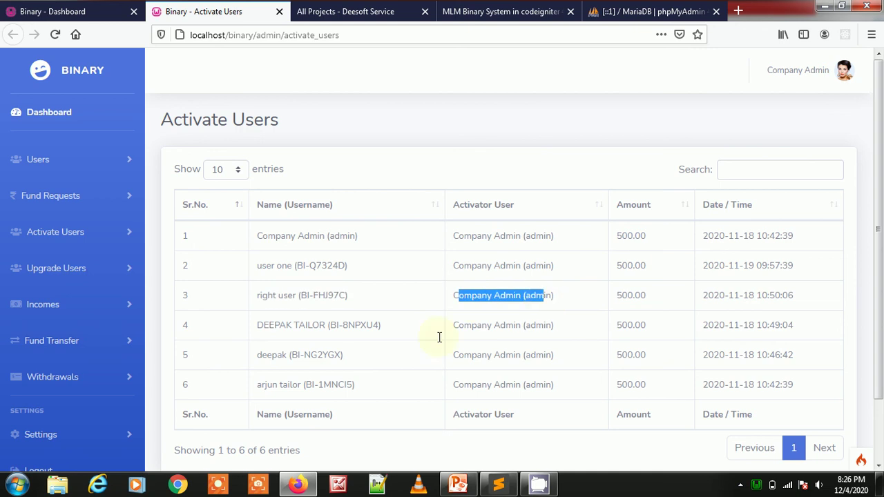
{"action": "left_click_drag", "start_coordinate": [294, 326], "coordinate": [417, 333]}
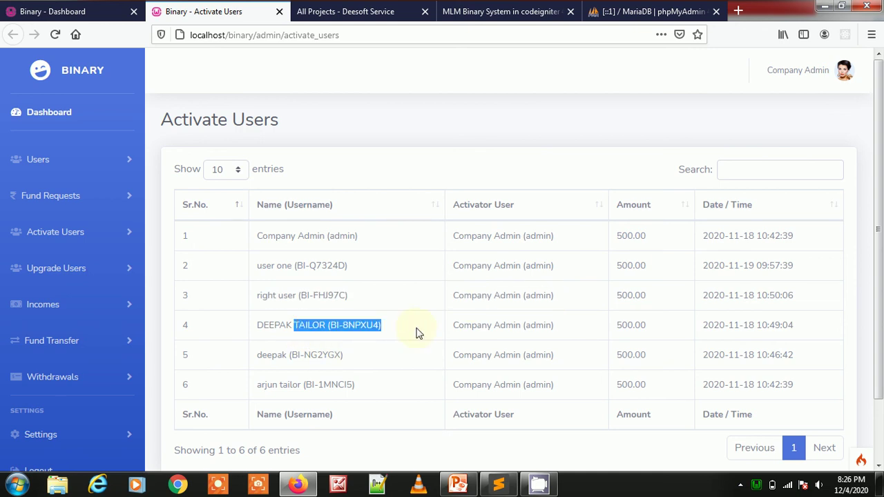
{"action": "key", "text": "ctrl+w"}
- Open Upgrade Users in a new tab, highlight the first upgrade's user and activator, then close it
{"action": "left_click", "coordinate": [81, 267]}
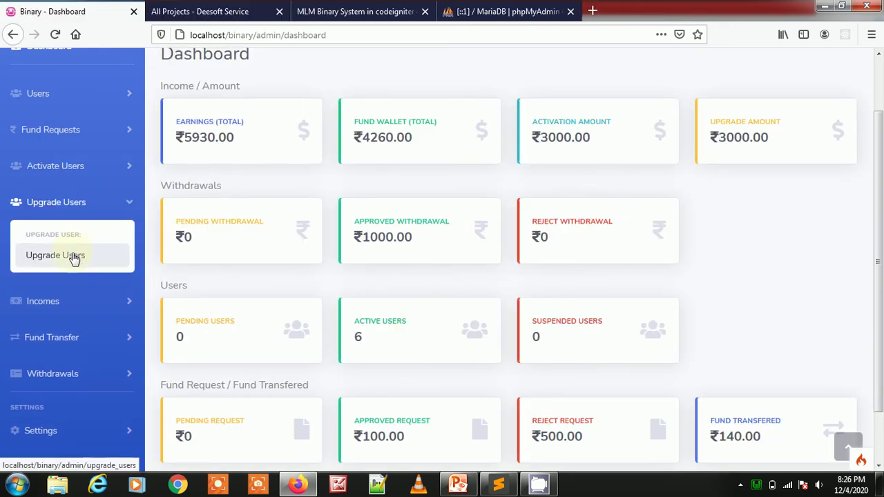
{"action": "middle_click", "coordinate": [74, 259]}
{"action": "left_click", "coordinate": [214, 12]}
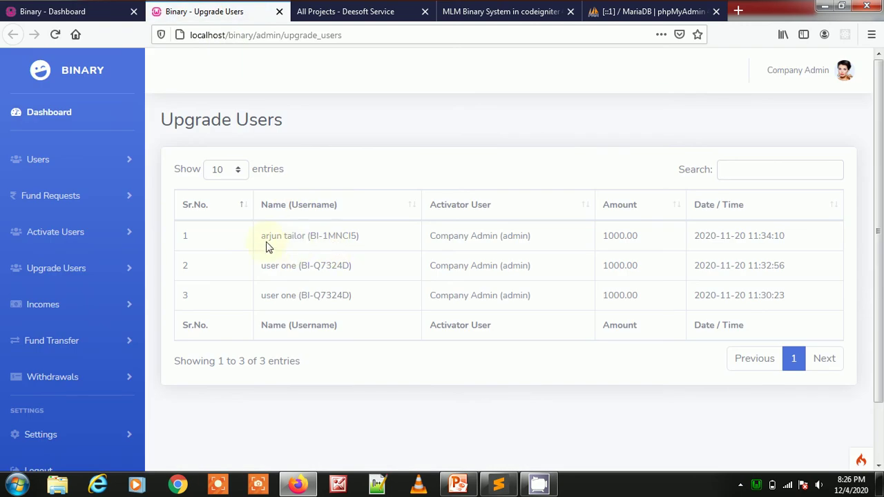
{"action": "left_click_drag", "start_coordinate": [271, 241], "coordinate": [355, 239]}
{"action": "left_click_drag", "start_coordinate": [440, 236], "coordinate": [558, 246]}
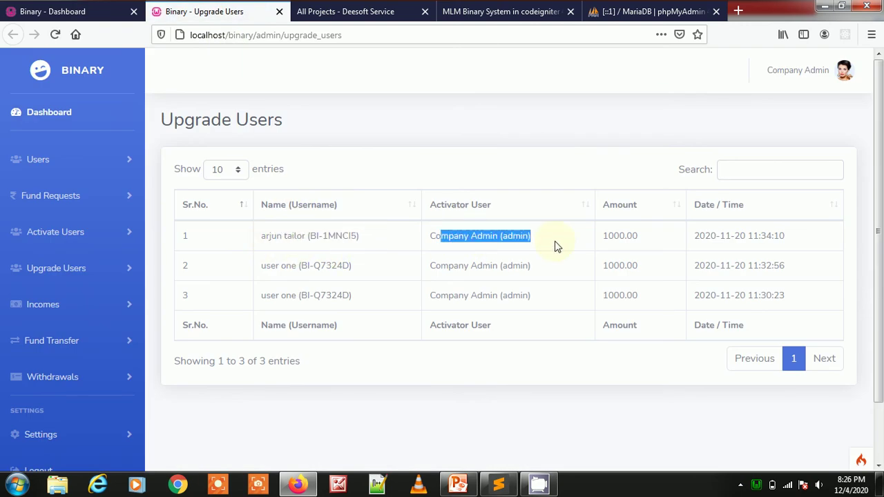
{"action": "key", "text": "ctrl+w"}
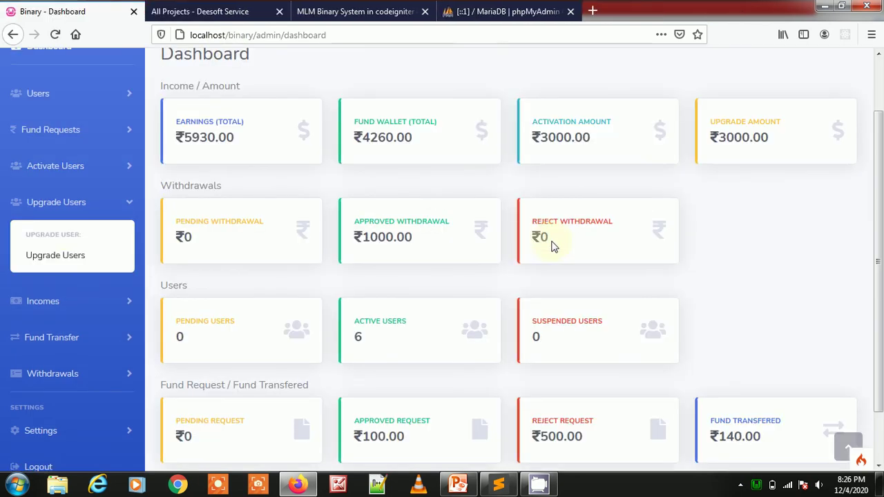
- Open the Direct, Level, Daily ROI, Binary and Upgrade income reports in separate tabs
{"action": "left_click", "coordinate": [78, 210]}
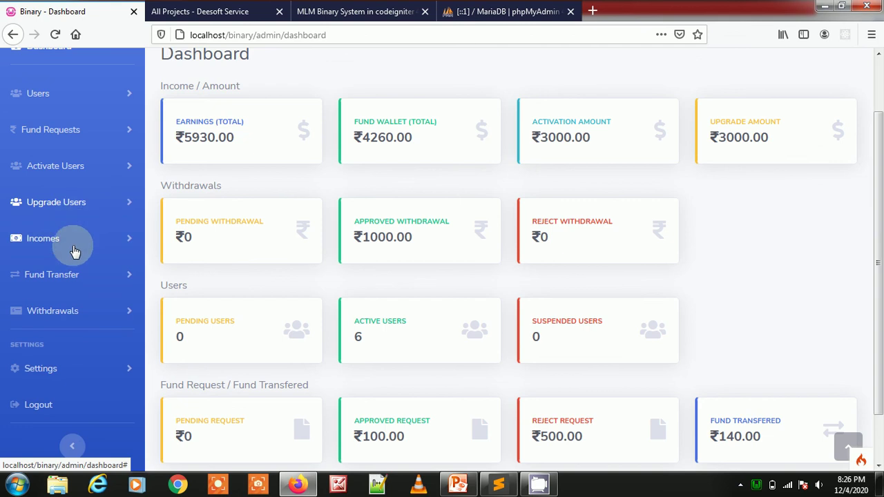
{"action": "left_click", "coordinate": [73, 244]}
{"action": "middle_click", "coordinate": [65, 293]}
{"action": "middle_click", "coordinate": [65, 318]}
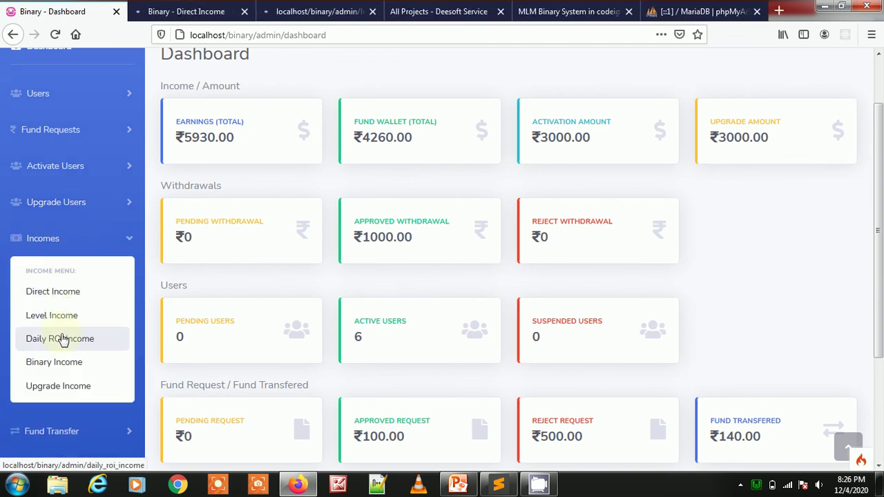
{"action": "middle_click", "coordinate": [63, 339]}
{"action": "middle_click", "coordinate": [62, 362]}
{"action": "middle_click", "coordinate": [61, 386]}
- Review the Direct Income first row (50.00) and the single Level Income entry, closing each
{"action": "key", "text": "ctrl+Tab"}
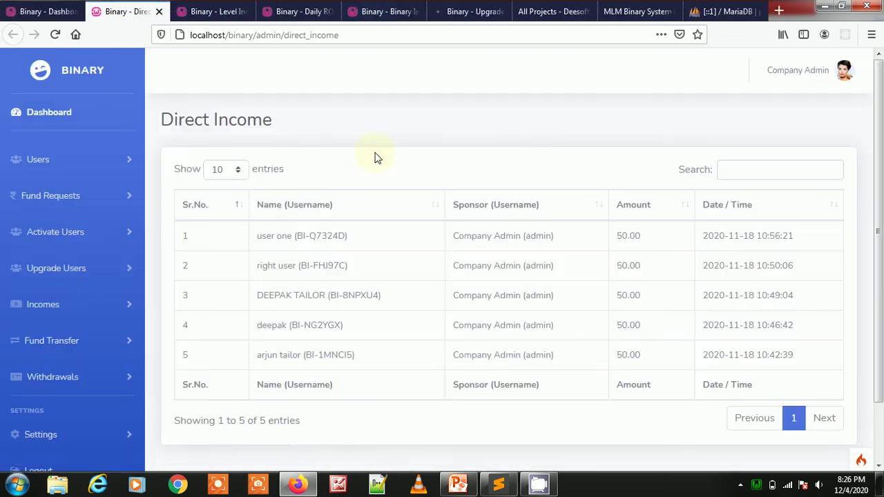
{"action": "left_click_drag", "start_coordinate": [270, 236], "coordinate": [359, 244]}
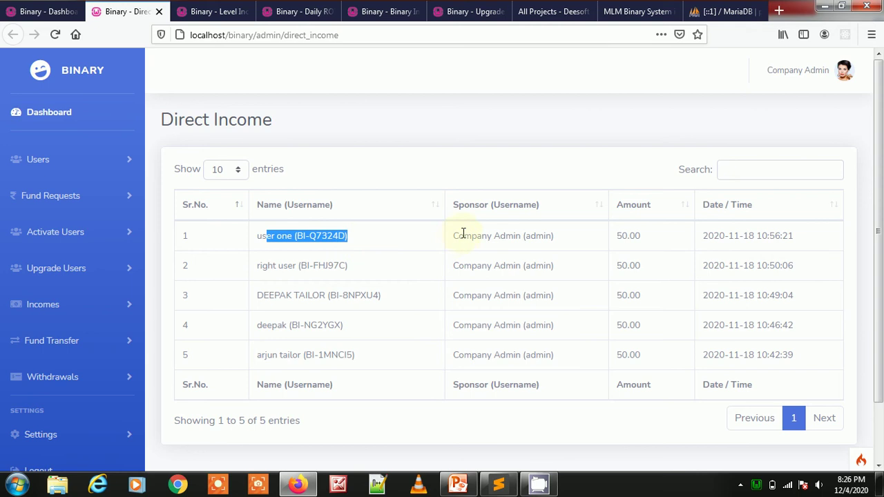
{"action": "left_click_drag", "start_coordinate": [464, 235], "coordinate": [543, 251]}
{"action": "left_click_drag", "start_coordinate": [626, 237], "coordinate": [675, 247]}
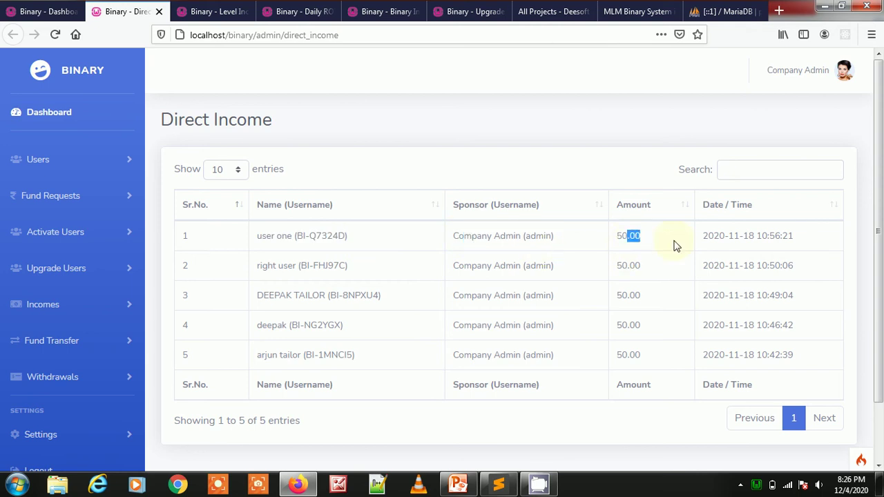
{"action": "key", "text": "ctrl+w"}
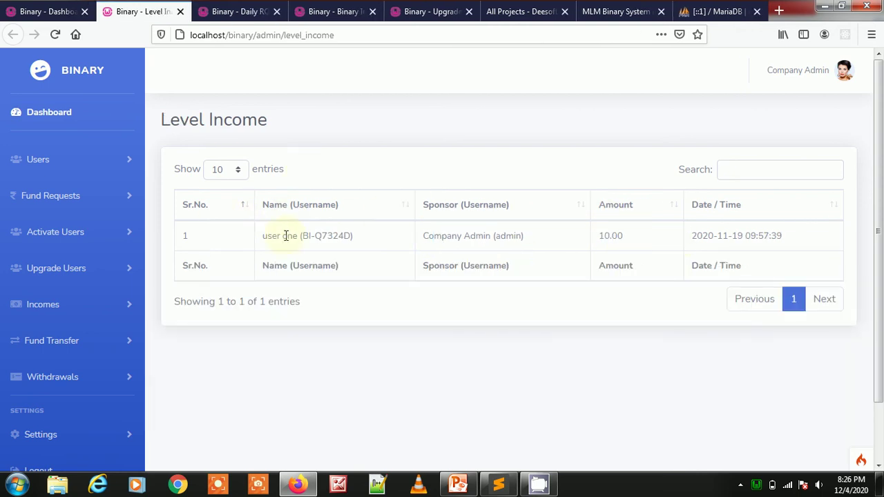
{"action": "left_click_drag", "start_coordinate": [285, 235], "coordinate": [583, 231]}
{"action": "key", "text": "ctrl+w"}
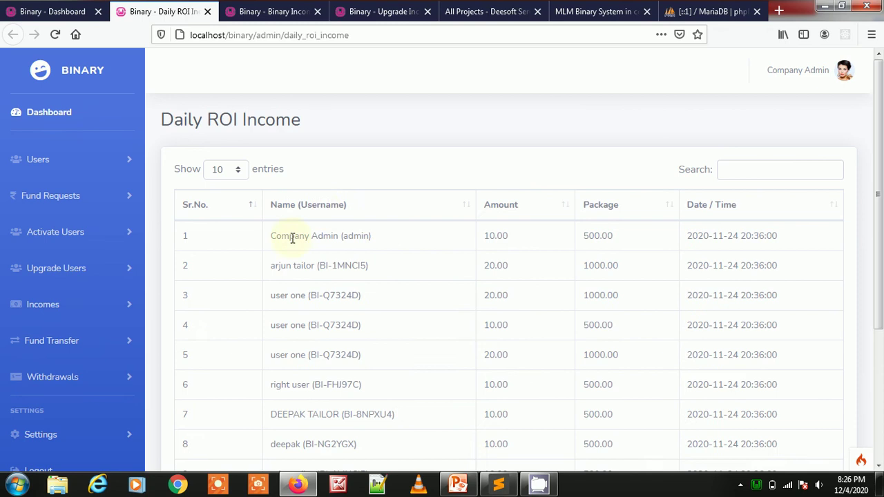
- Review the Daily ROI, Binary Income (2000.00 pair-match bonus) and Upgrade Income reports, closing each
{"action": "scroll", "coordinate": [345, 232], "scroll_direction": "down", "scroll_amount": 3}
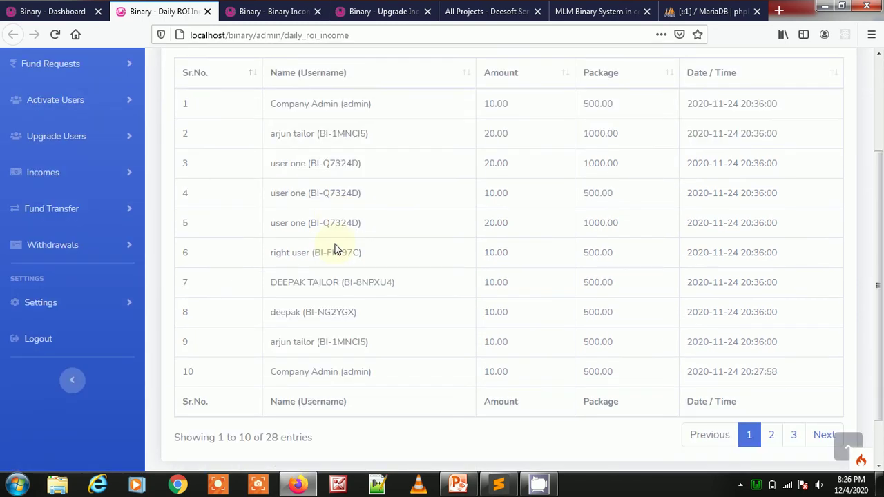
{"action": "key", "text": "ctrl+w"}
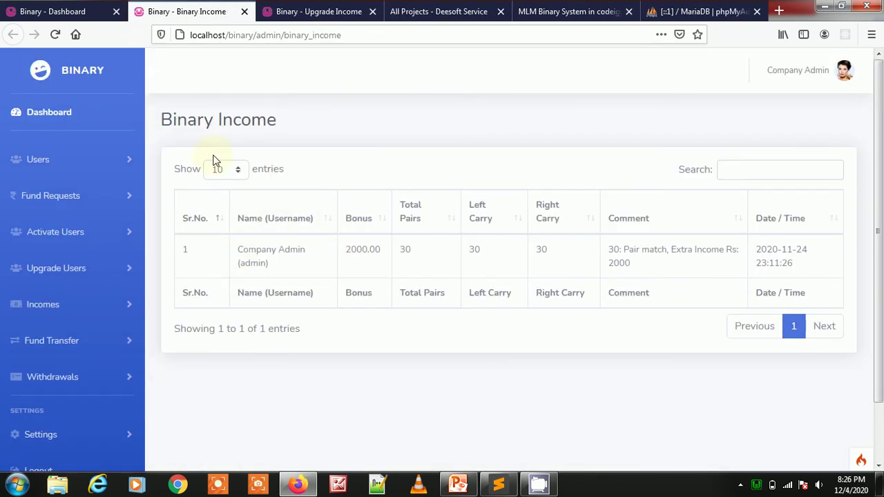
{"action": "left_click_drag", "start_coordinate": [252, 261], "coordinate": [661, 267]}
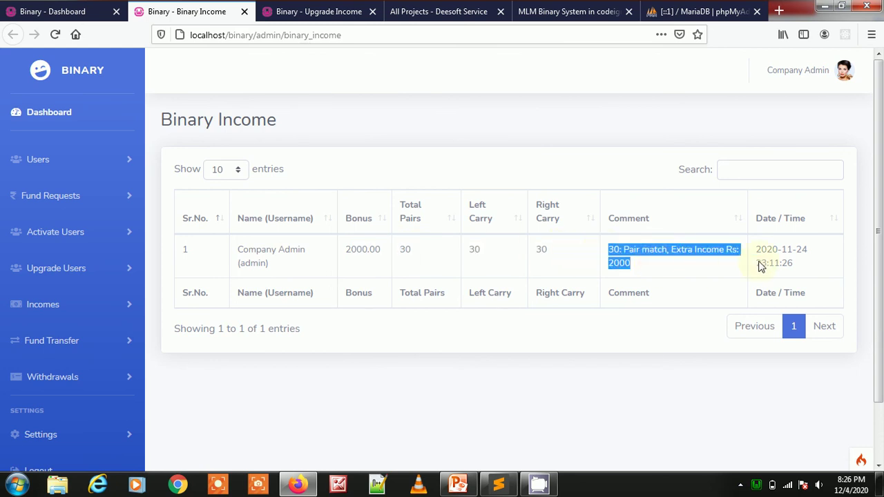
{"action": "left_click_drag", "start_coordinate": [784, 251], "coordinate": [804, 265]}
{"action": "key", "text": "ctrl+w"}
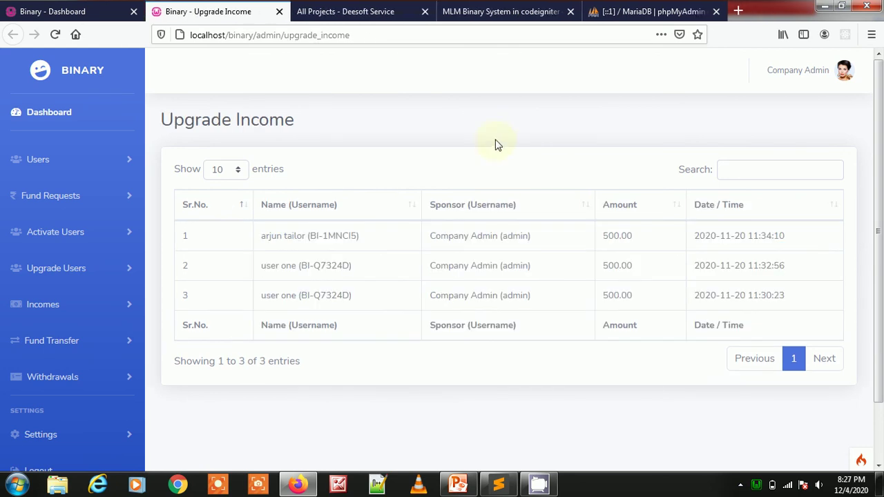
{"action": "left_click", "coordinate": [279, 11]}
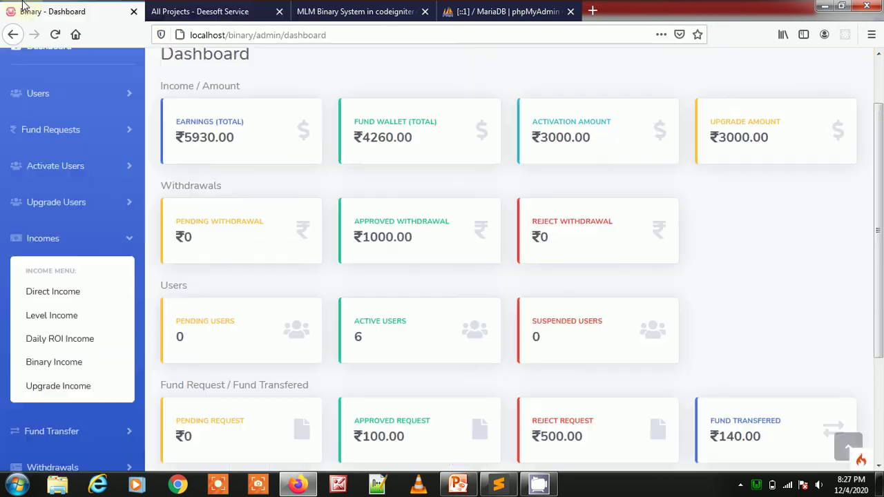
- View the fund transfer history, noting the senders of both transfers, then close it
{"action": "left_click", "coordinate": [90, 235]}
{"action": "scroll", "coordinate": [76, 228], "scroll_direction": "down", "scroll_amount": 2}
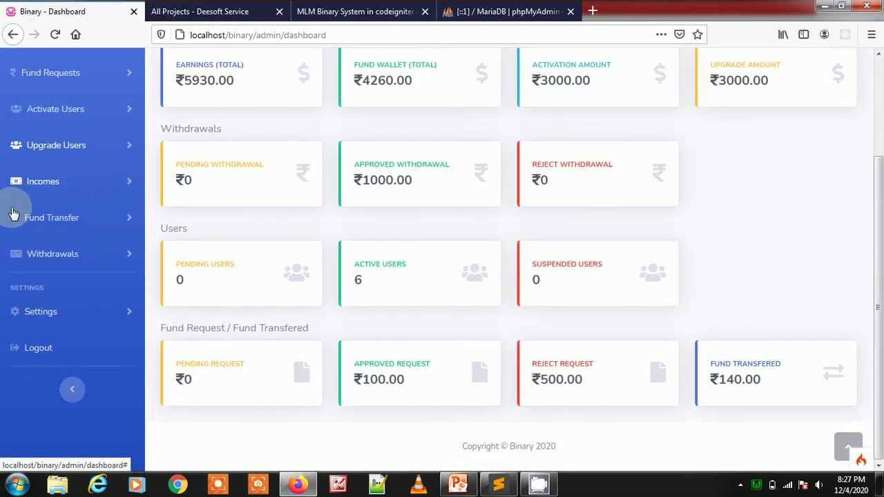
{"action": "left_click", "coordinate": [62, 224]}
{"action": "left_click", "coordinate": [65, 275]}
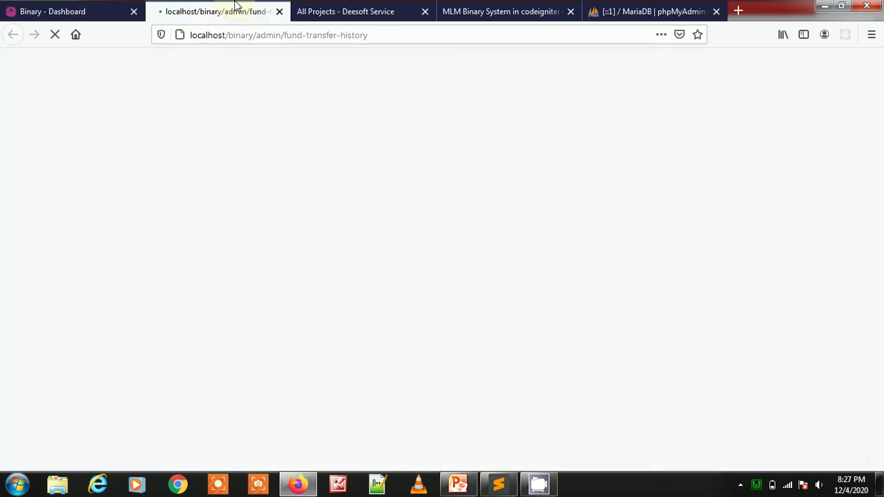
{"action": "left_click_drag", "start_coordinate": [280, 236], "coordinate": [362, 237]}
{"action": "left_click_drag", "start_coordinate": [308, 266], "coordinate": [453, 271]}
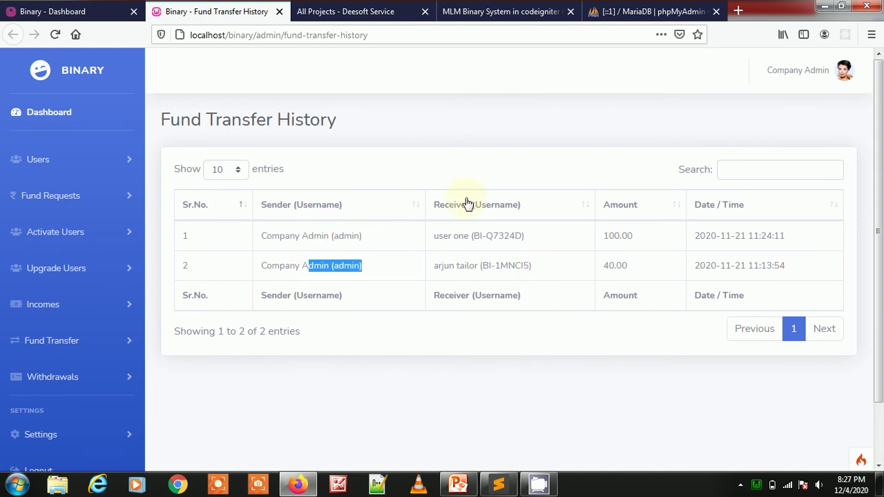
{"action": "key", "text": "ctrl+w"}
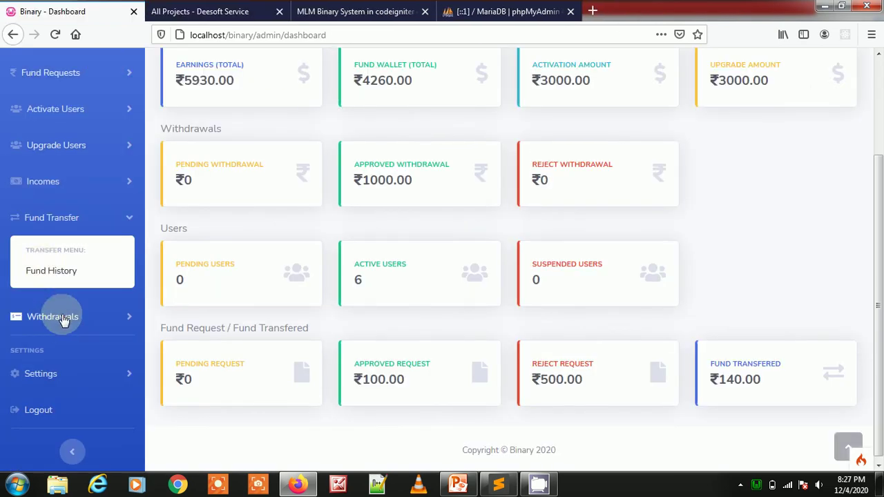
- Open the pending, approved and rejected withdrawal reports in new tabs
{"action": "left_click", "coordinate": [62, 319]}
{"action": "middle_click", "coordinate": [60, 333]}
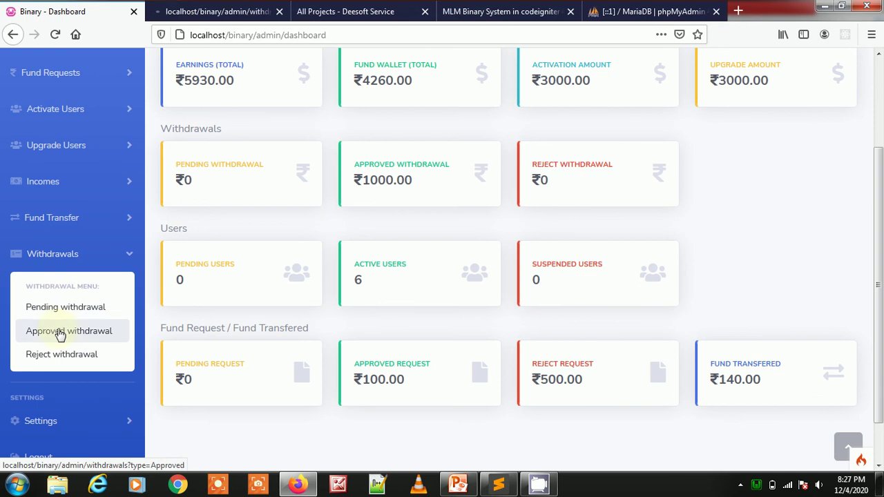
{"action": "middle_click", "coordinate": [61, 333]}
{"action": "middle_click", "coordinate": [52, 356]}
{"action": "key", "text": "ctrl+Tab"}
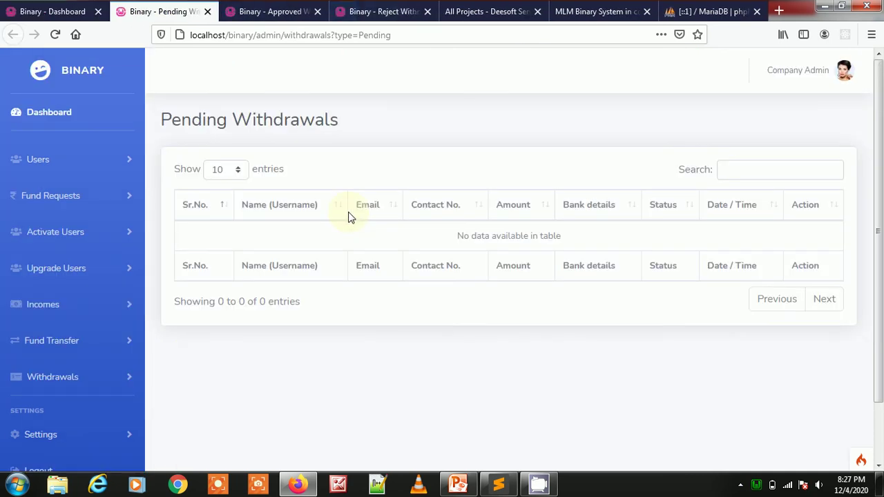
- Review the approved ₹1000.00 withdrawal and the empty rejected list, closing each report
{"action": "key", "text": "ctrl+w"}
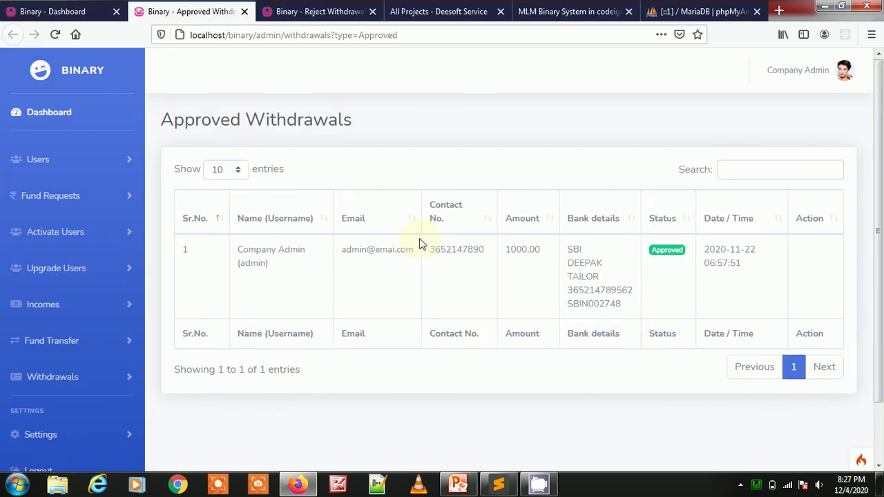
{"action": "left_click_drag", "start_coordinate": [416, 266], "coordinate": [507, 284]}
{"action": "key", "text": "ctrl+w"}
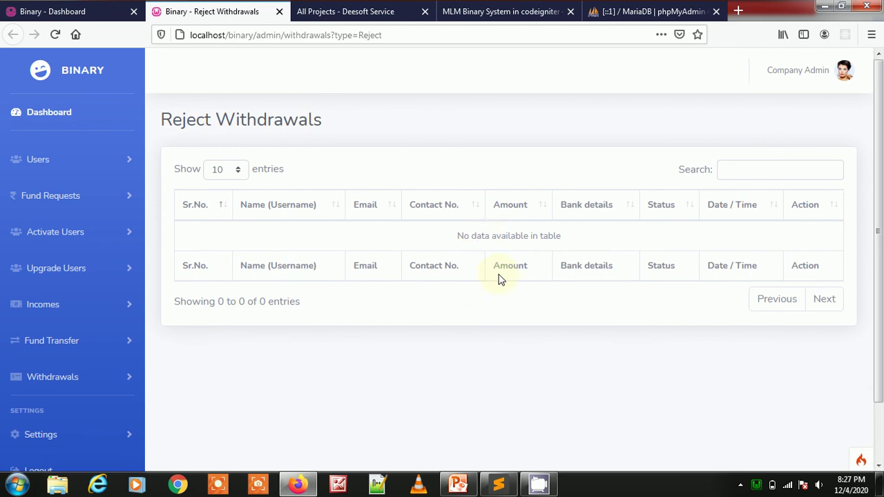
{"action": "left_click_drag", "start_coordinate": [473, 236], "coordinate": [580, 250]}
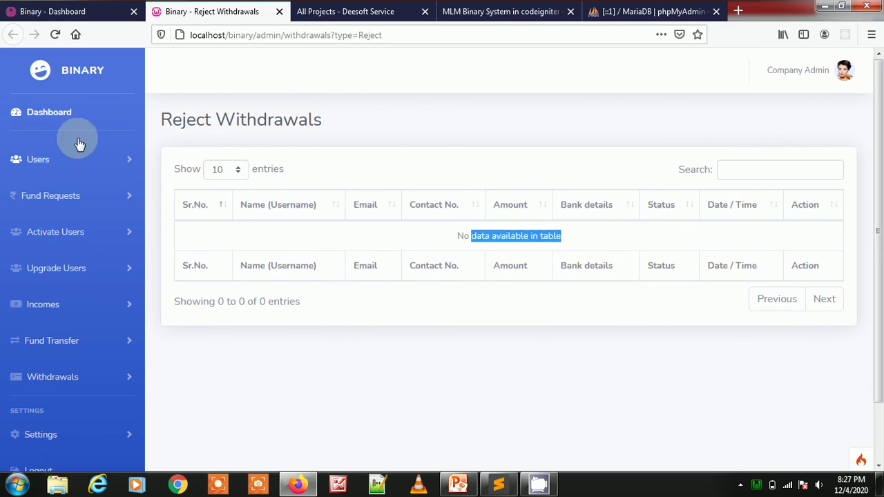
{"action": "left_click", "coordinate": [279, 11]}
- Return to the admin dashboard, collapsing Withdrawals and expanding the Settings menu
{"action": "left_click", "coordinate": [76, 11]}
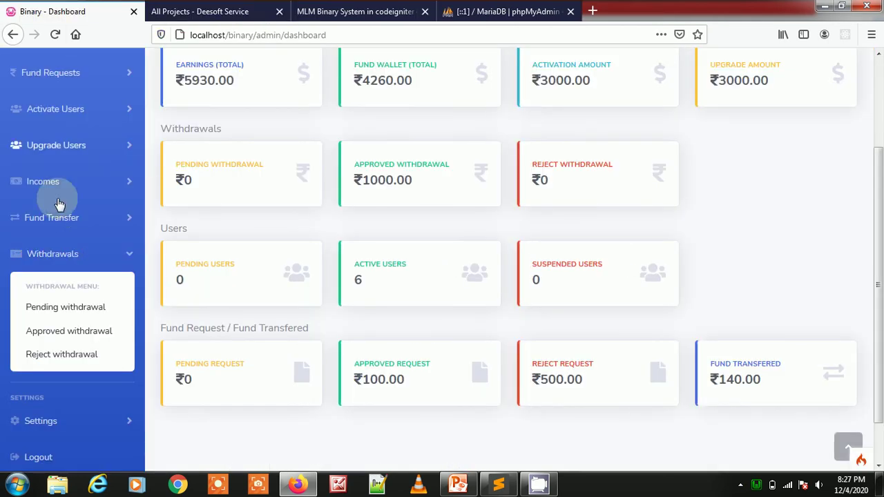
{"action": "left_click", "coordinate": [55, 254]}
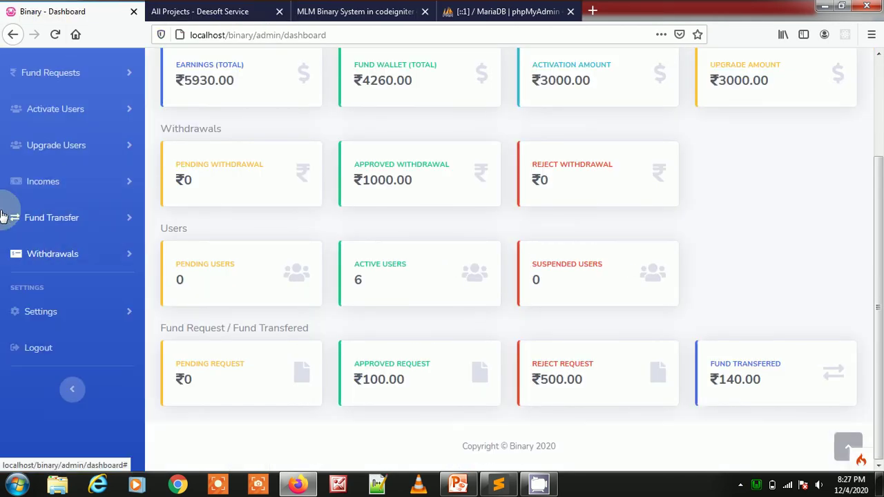
{"action": "left_click", "coordinate": [84, 315]}
- Scroll through the Change Password form, return to the Dashboard, then close the login tab
{"action": "left_click", "coordinate": [73, 346]}
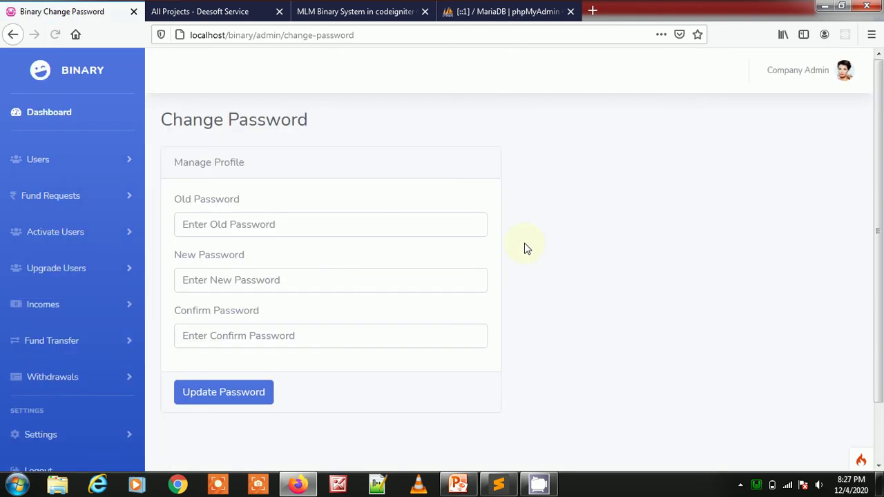
{"action": "scroll", "coordinate": [324, 219], "scroll_direction": "down", "scroll_amount": 2}
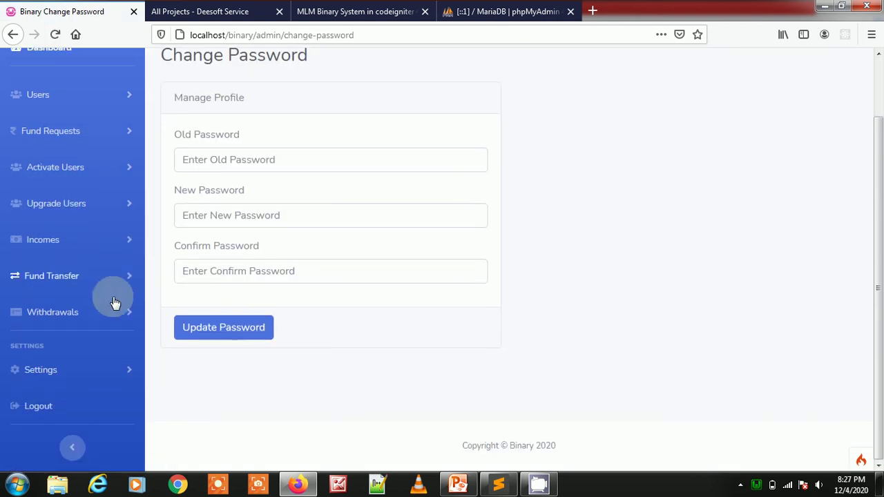
{"action": "scroll", "coordinate": [87, 177], "scroll_direction": "up", "scroll_amount": 2}
{"action": "left_click", "coordinate": [55, 115]}
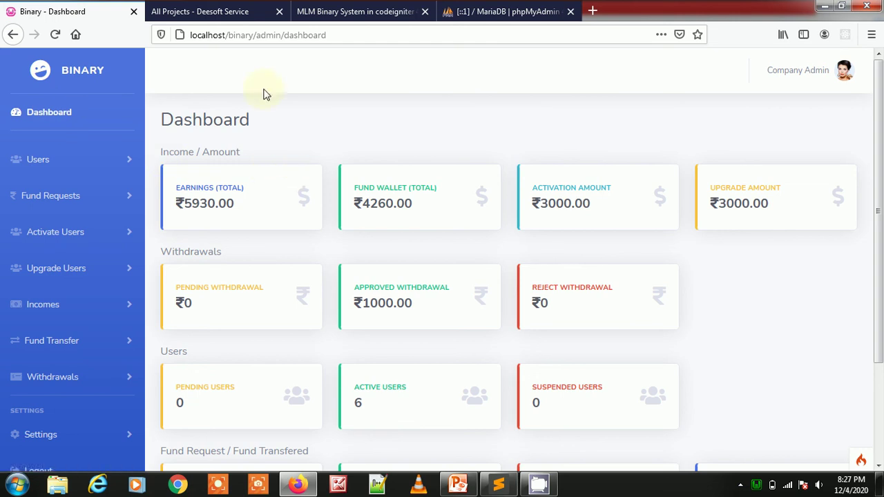
{"action": "left_click_drag", "start_coordinate": [170, 118], "coordinate": [316, 123]}
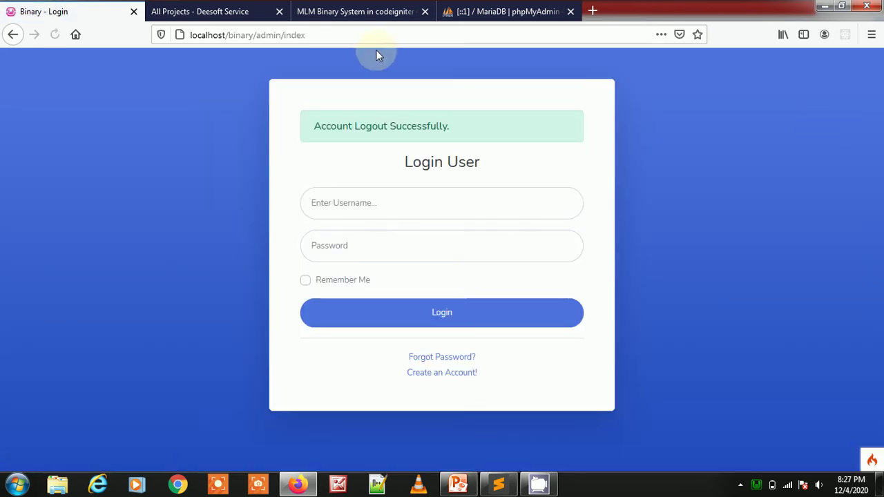
{"action": "left_click", "coordinate": [134, 11]}
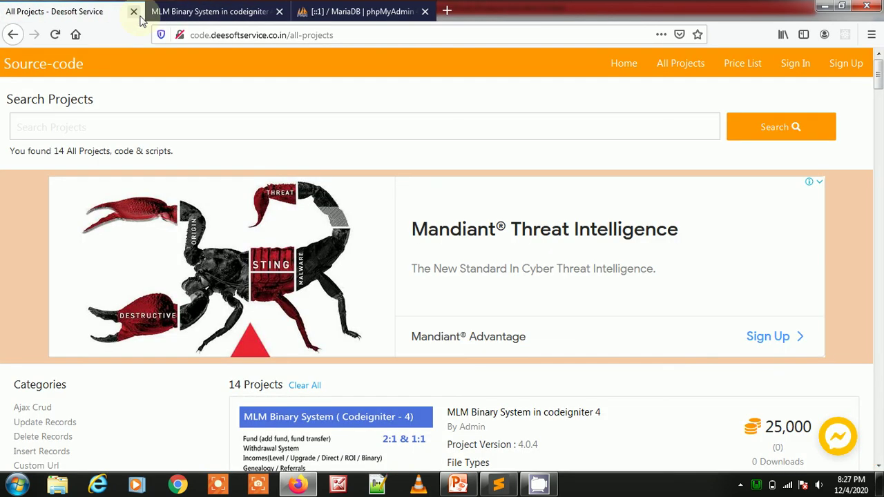
{"action": "left_click", "coordinate": [498, 483]}
{"action": "left_click", "coordinate": [43, 66]}
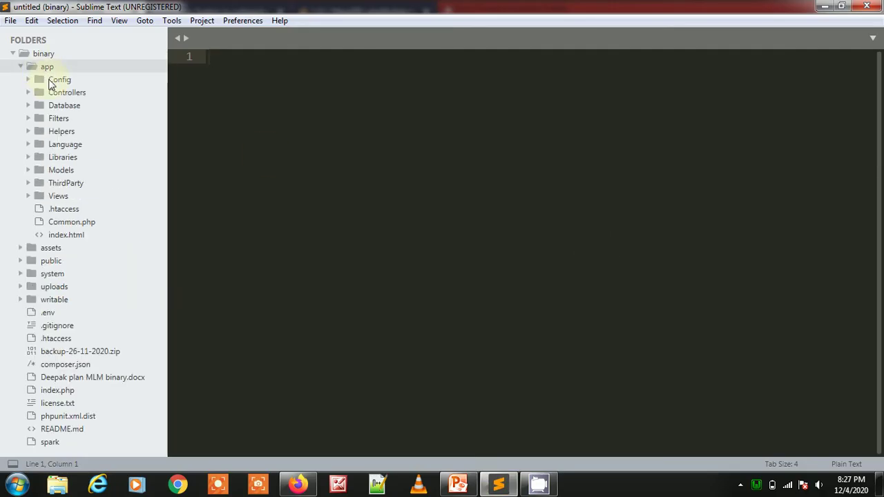
{"action": "left_click", "coordinate": [59, 92]}
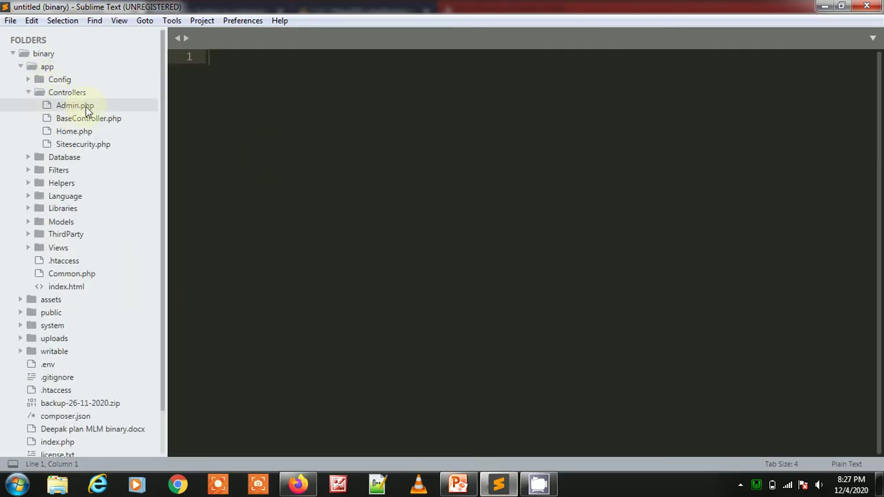
{"action": "left_click", "coordinate": [75, 105]}
{"action": "scroll", "coordinate": [575, 263], "scroll_direction": "down", "scroll_amount": 4}
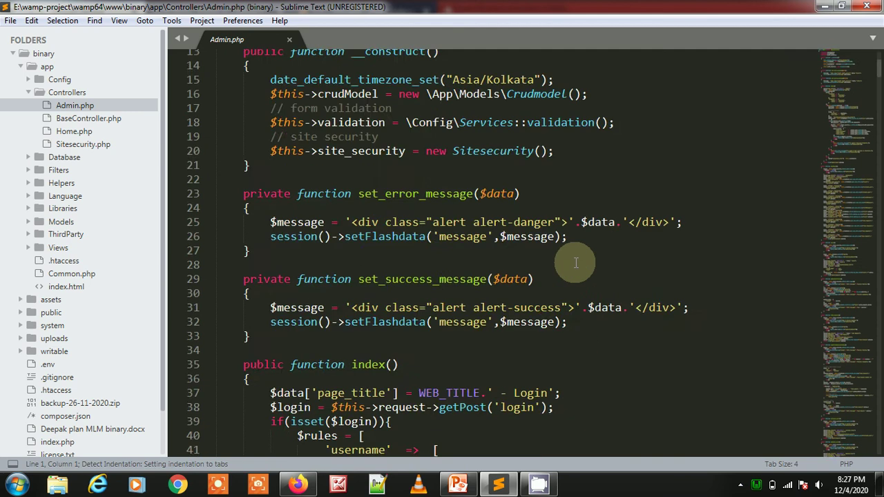
{"action": "scroll", "coordinate": [575, 262], "scroll_direction": "down", "scroll_amount": 20}
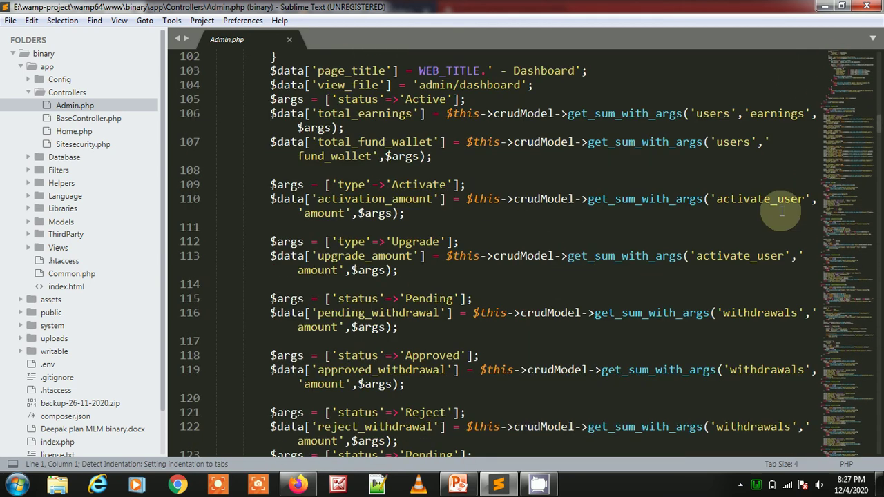
{"action": "left_click_drag", "start_coordinate": [849, 151], "coordinate": [845, 445]}
{"action": "left_click", "coordinate": [89, 134]}
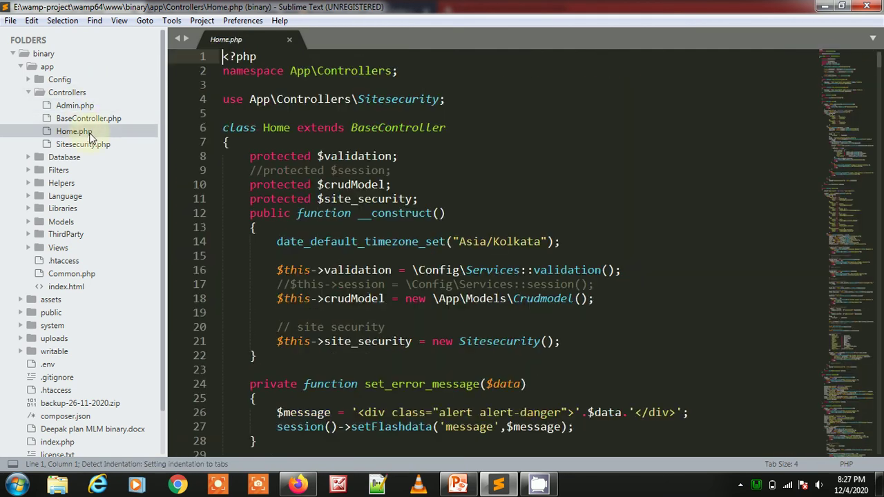
{"action": "scroll", "coordinate": [592, 174], "scroll_direction": "down", "scroll_amount": 5}
{"action": "left_click", "coordinate": [759, 156]}
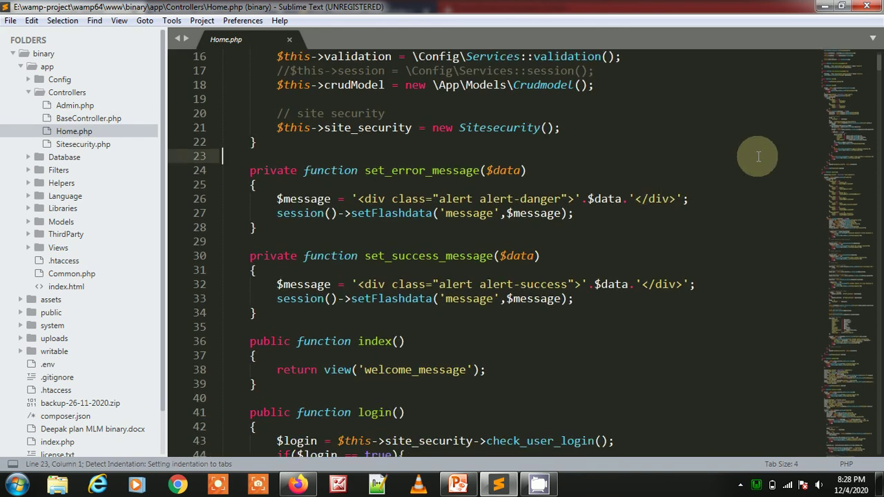
{"action": "left_click_drag", "start_coordinate": [848, 85], "coordinate": [622, 158]}
{"action": "key", "text": "ctrl+w"}
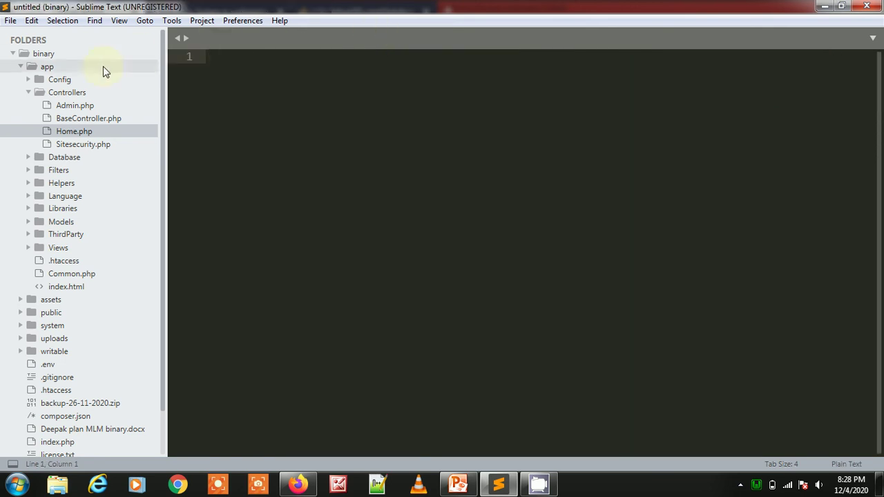
- Fold Controllers, browse the admin and home Views subfolders, then fold Views closed
{"action": "left_click", "coordinate": [72, 97]}
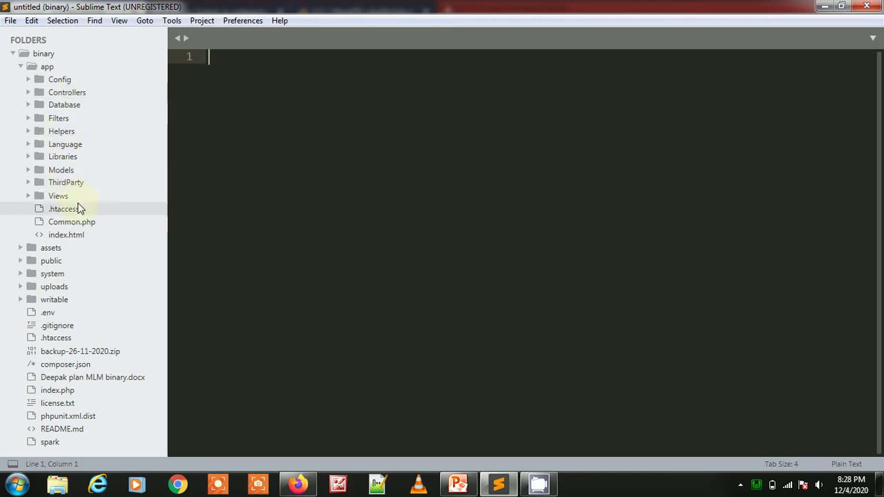
{"action": "left_click", "coordinate": [77, 197]}
{"action": "left_click", "coordinate": [77, 209]}
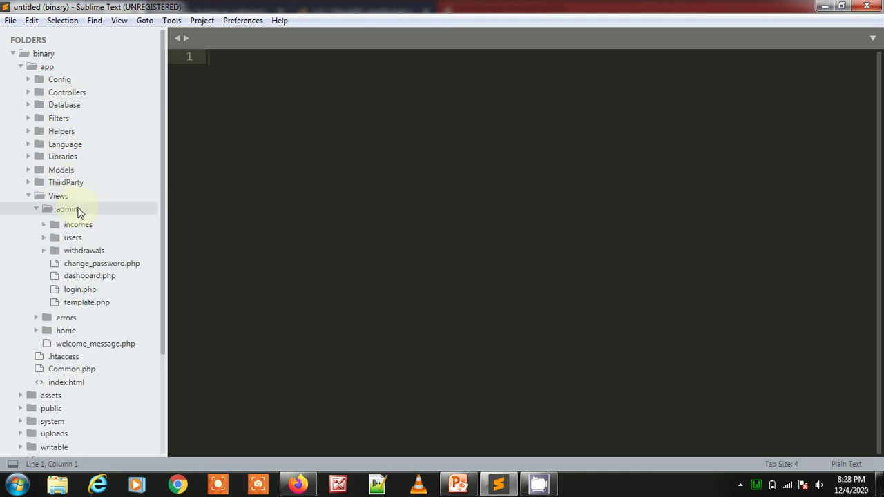
{"action": "left_click", "coordinate": [79, 211]}
{"action": "left_click", "coordinate": [92, 235]}
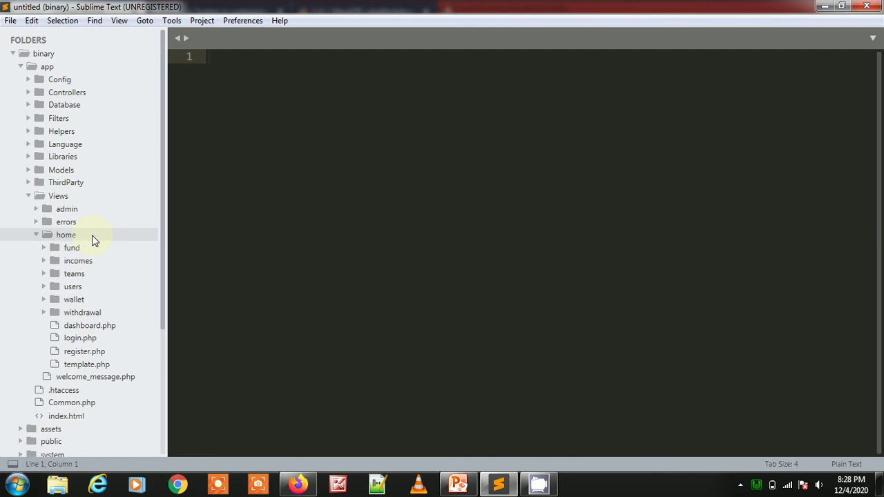
{"action": "left_click", "coordinate": [92, 235]}
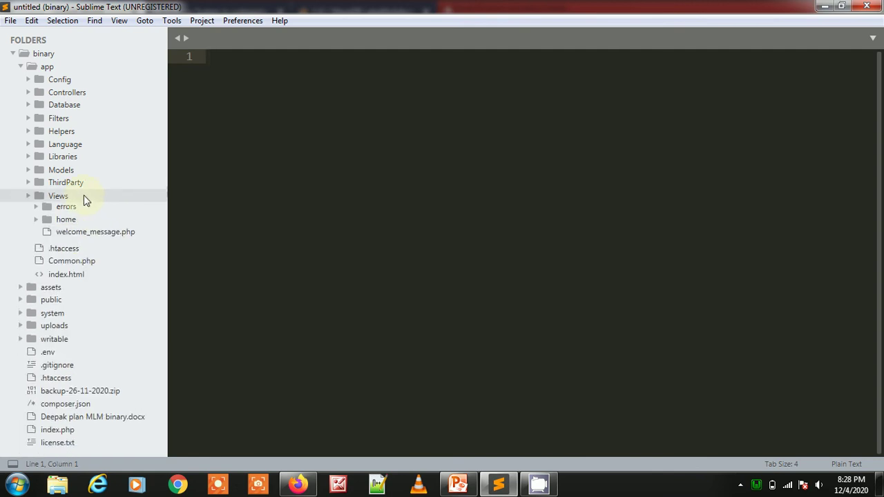
{"action": "left_click", "coordinate": [84, 197]}
- Preview Crudmodel.php down to line 290, then close it and fold Models
{"action": "left_click", "coordinate": [82, 169]}
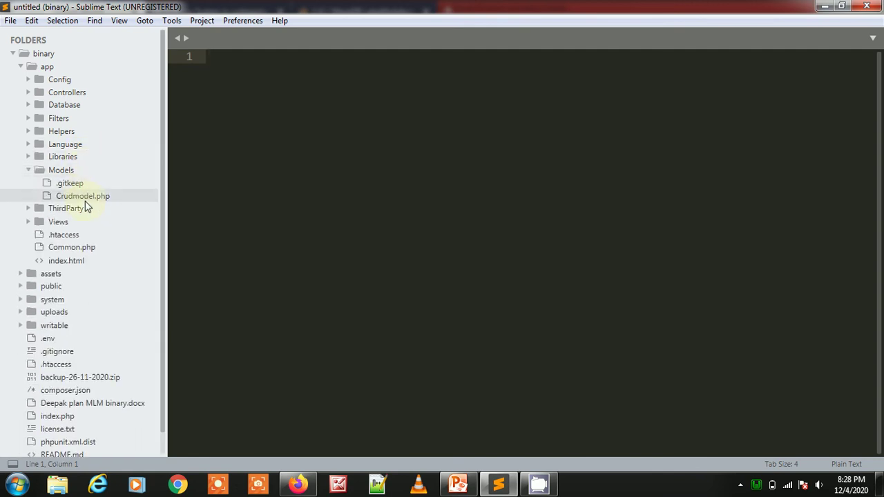
{"action": "left_click", "coordinate": [84, 196]}
{"action": "left_click_drag", "start_coordinate": [868, 86], "coordinate": [853, 420]}
{"action": "left_click", "coordinate": [621, 256]}
{"action": "key", "text": "ctrl+w"}
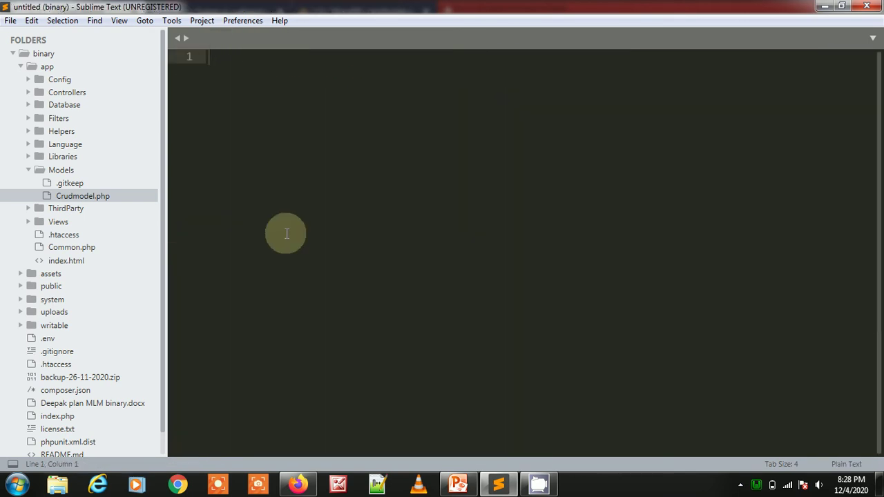
{"action": "left_click", "coordinate": [54, 174]}
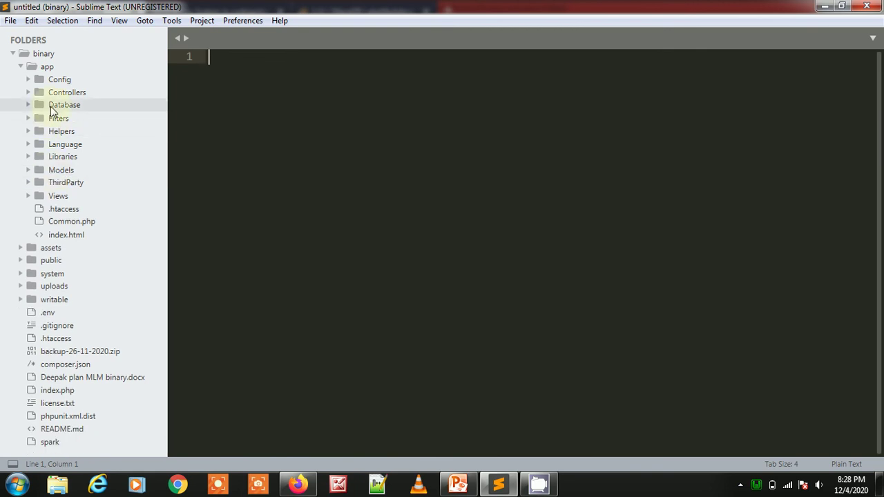
- Preview and close binary_helper.php, peek into Libraries, then fold Helpers and the app folder
{"action": "left_click", "coordinate": [66, 131]}
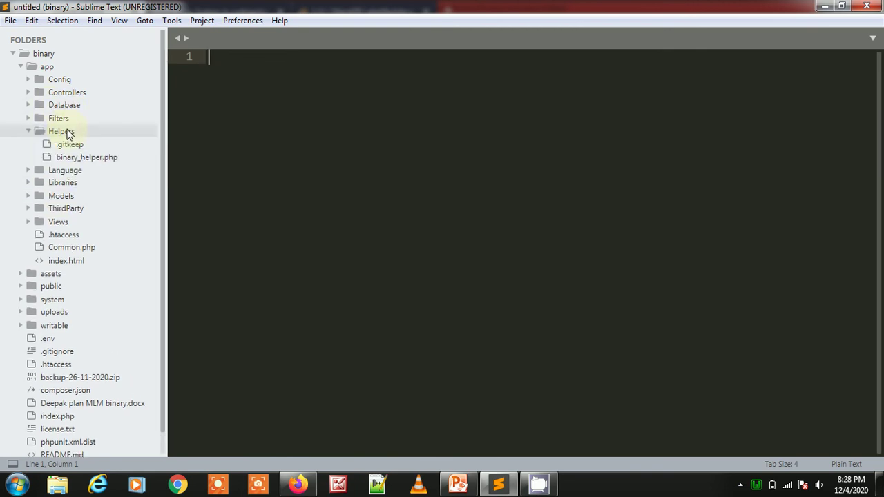
{"action": "left_click", "coordinate": [81, 157]}
{"action": "left_click", "coordinate": [461, 233]}
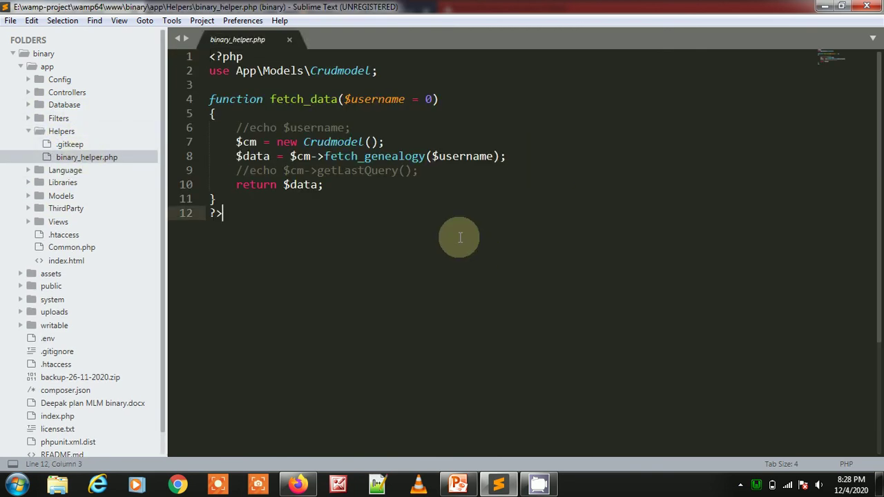
{"action": "key", "text": "ctrl+w"}
{"action": "left_click", "coordinate": [57, 185]}
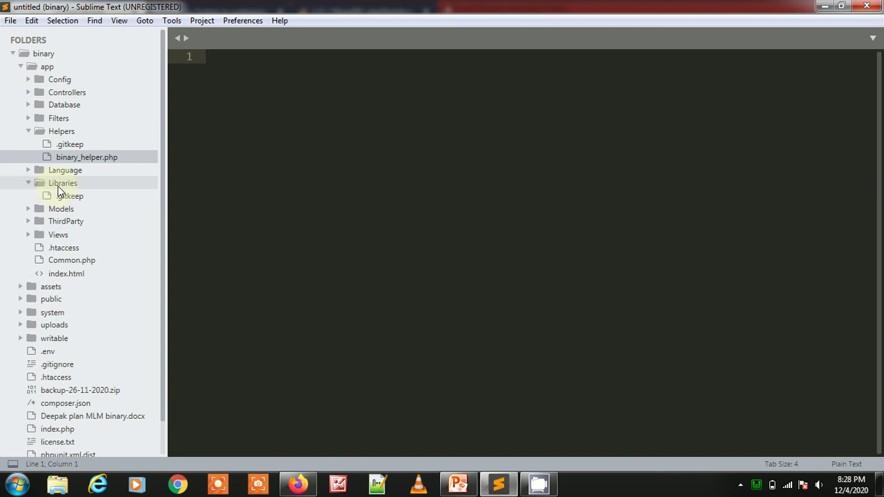
{"action": "left_click", "coordinate": [60, 184]}
{"action": "left_click", "coordinate": [65, 131]}
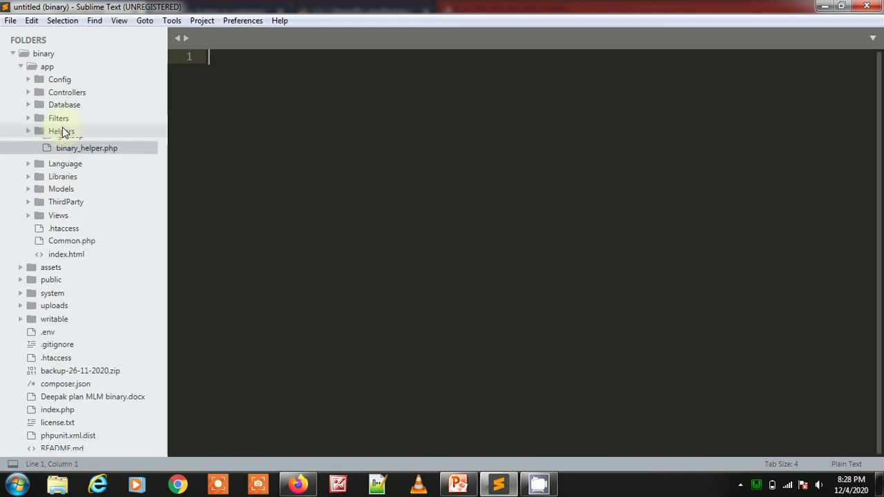
{"action": "left_click", "coordinate": [53, 72]}
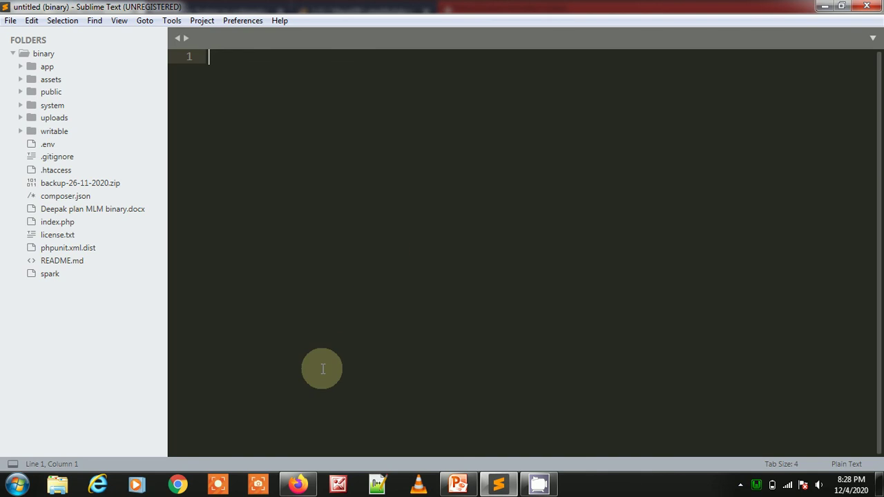
{"action": "left_click", "coordinate": [298, 484]}
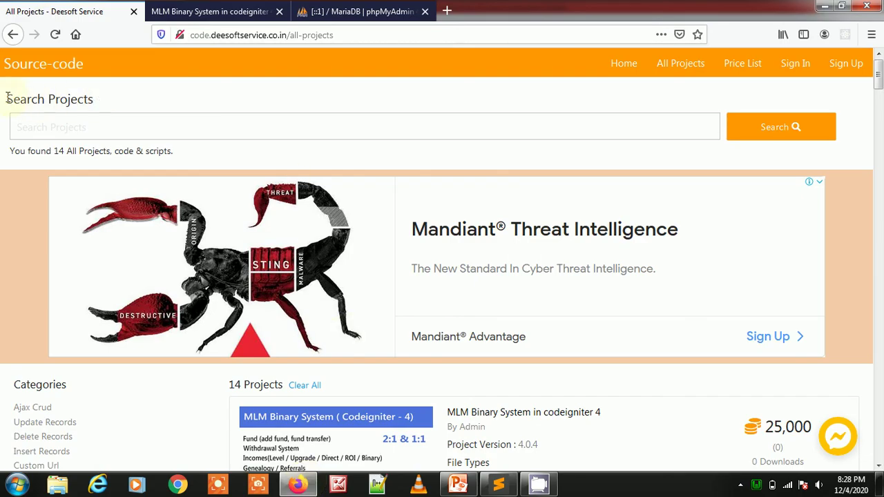
- Move between All Projects and the MLM Binary System page, selecting its title and category line
{"action": "left_click_drag", "start_coordinate": [7, 98], "coordinate": [79, 102]}
{"action": "left_click", "coordinate": [145, 94]}
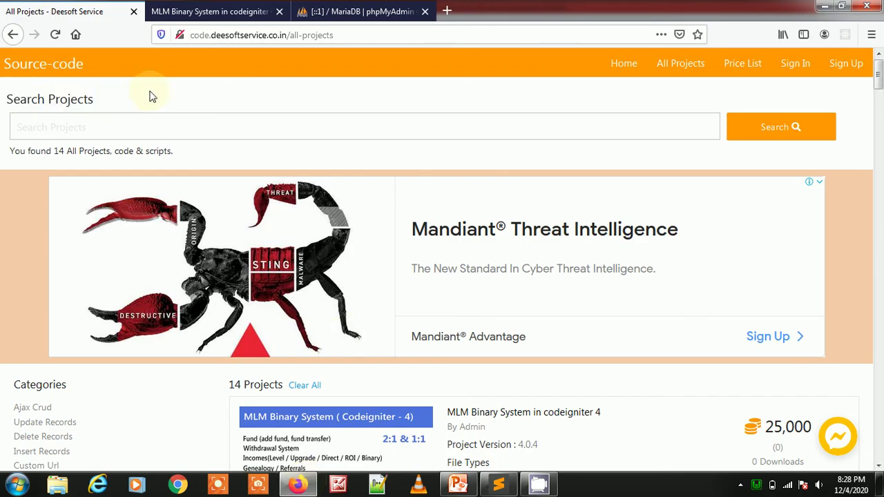
{"action": "left_click", "coordinate": [225, 11]}
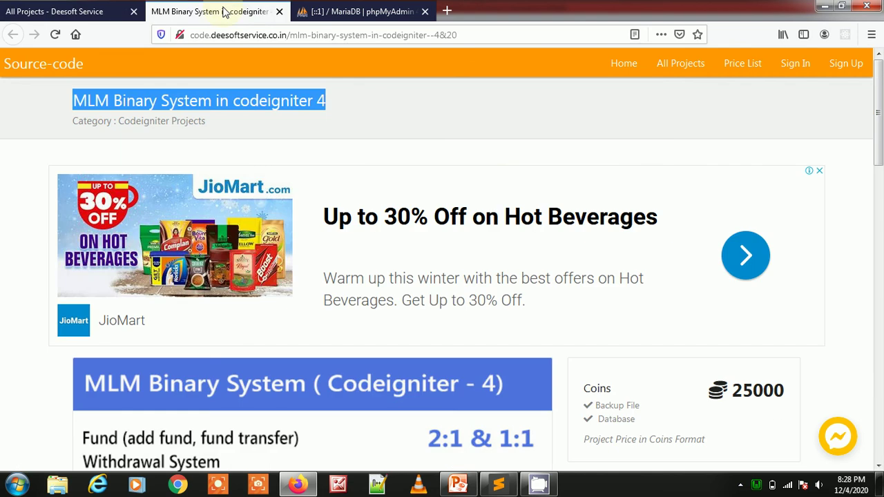
{"action": "left_click", "coordinate": [69, 11]}
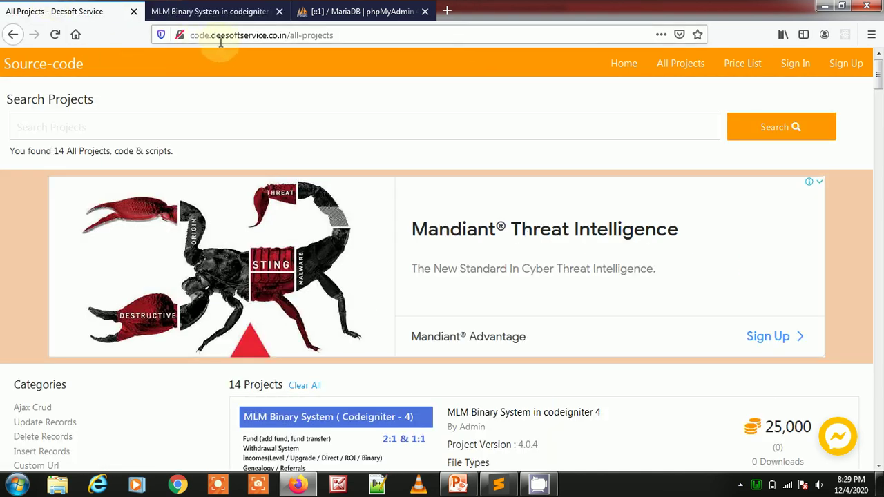
{"action": "left_click", "coordinate": [205, 6]}
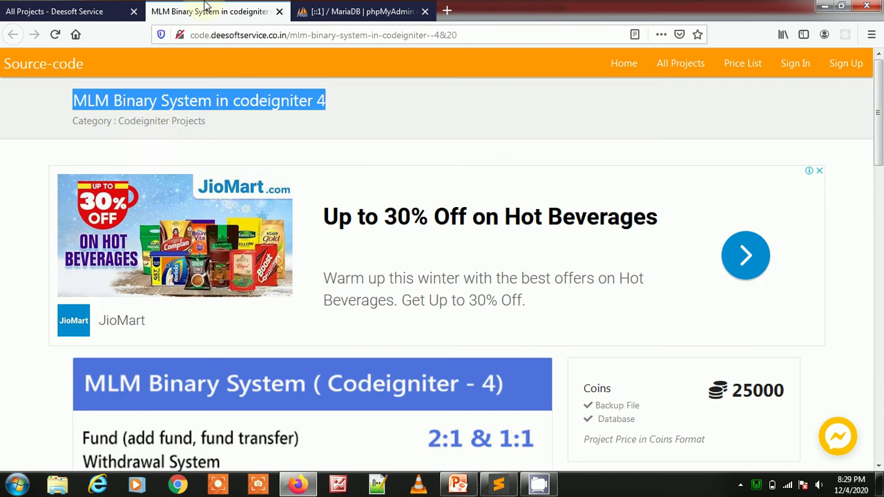
{"action": "left_click", "coordinate": [49, 103]}
{"action": "left_click_drag", "start_coordinate": [119, 101], "coordinate": [247, 128]}
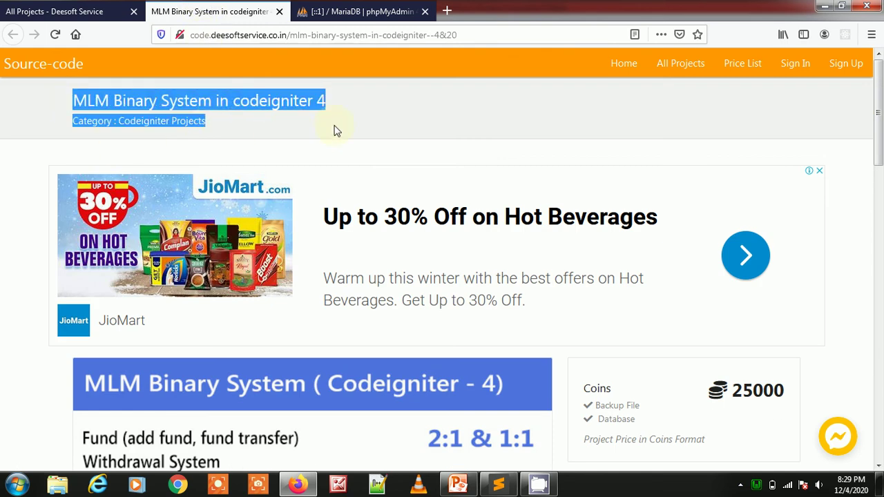